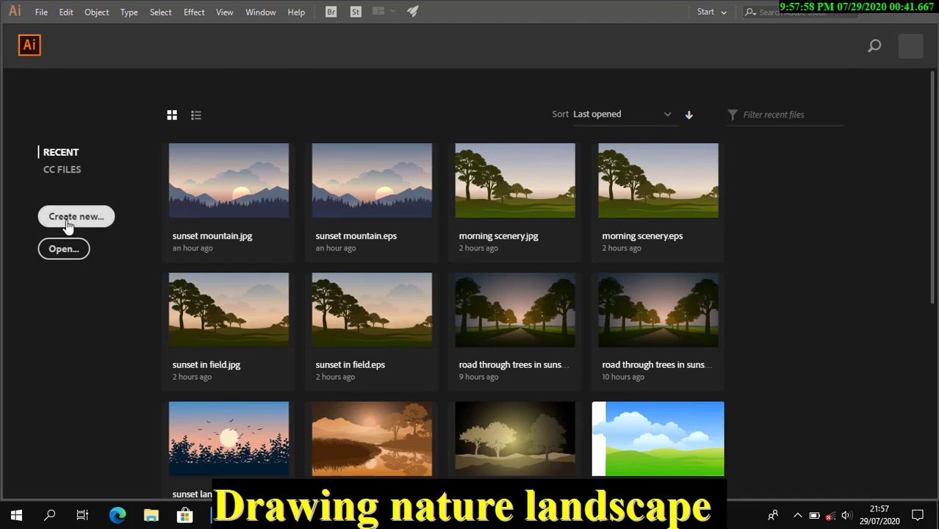
Create a new blank document, Untitled-1, with the default landscape settings.
left_click(101, 217)
key("Escape")
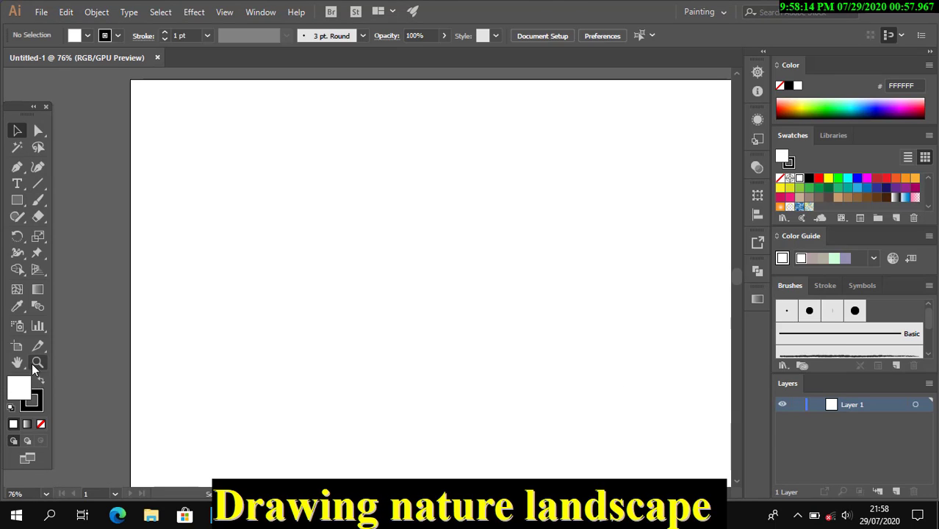
Draw a stroke-less rectangle covering the whole artboard and give it the default gradient.
left_click(41, 423)
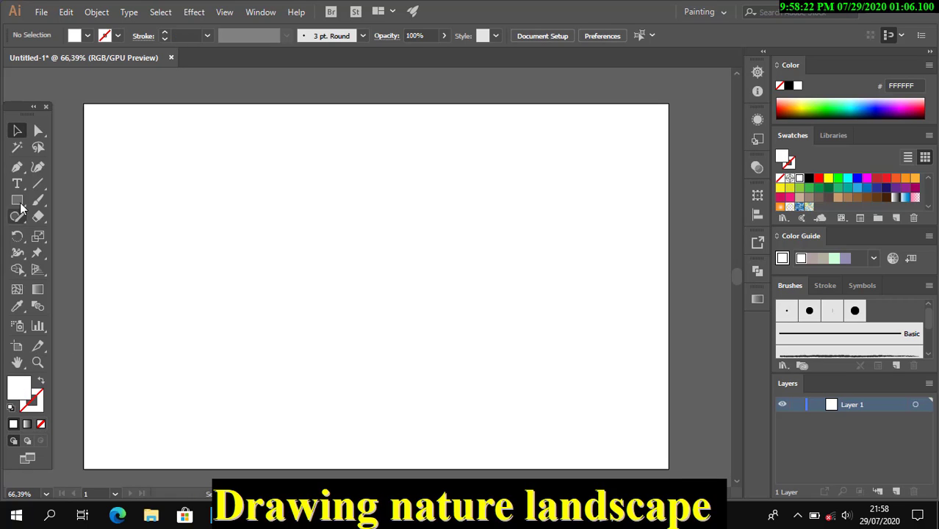
left_click(17, 199)
left_click_drag(85, 104, 669, 469)
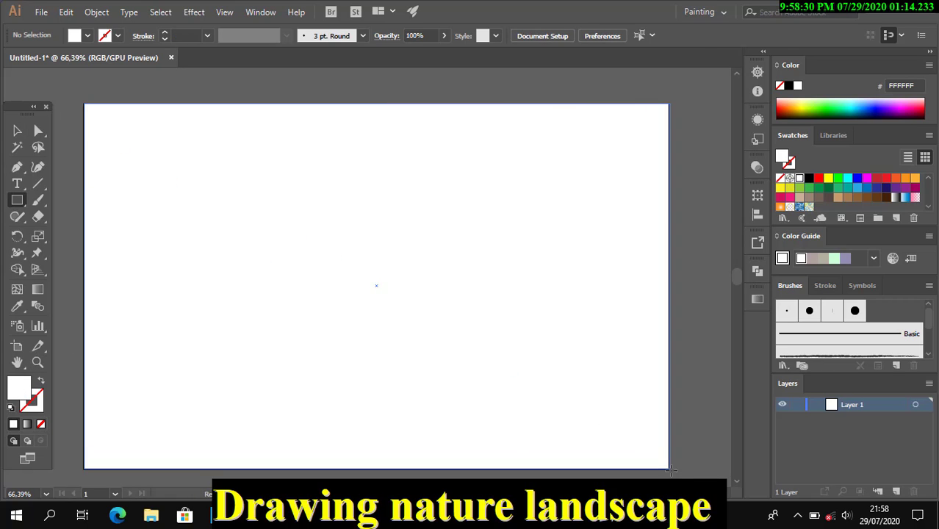
key("v")
left_click(758, 298)
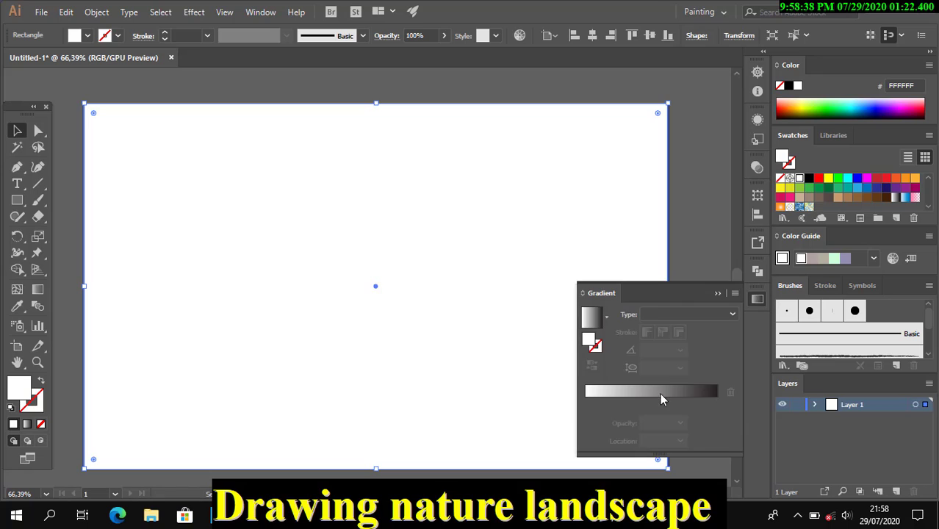
left_click(661, 391)
Set the gradient stops to pink on the right and light blue 94B0FF on the left.
double_click(716, 403)
left_click(695, 359)
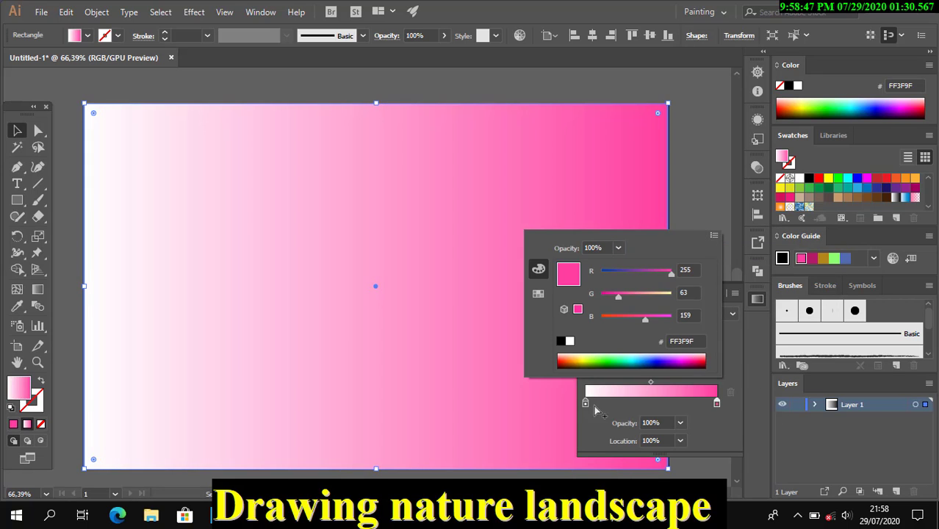
double_click(585, 403)
left_click(713, 235)
left_click(750, 250)
left_click(651, 356)
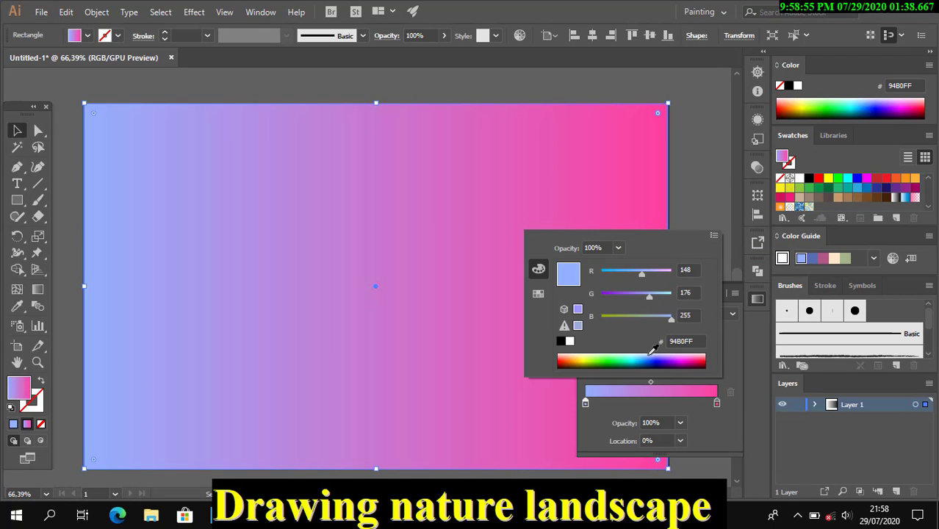
left_click(703, 212)
Turn the sky gradient vertical with pink at the top.
key("g")
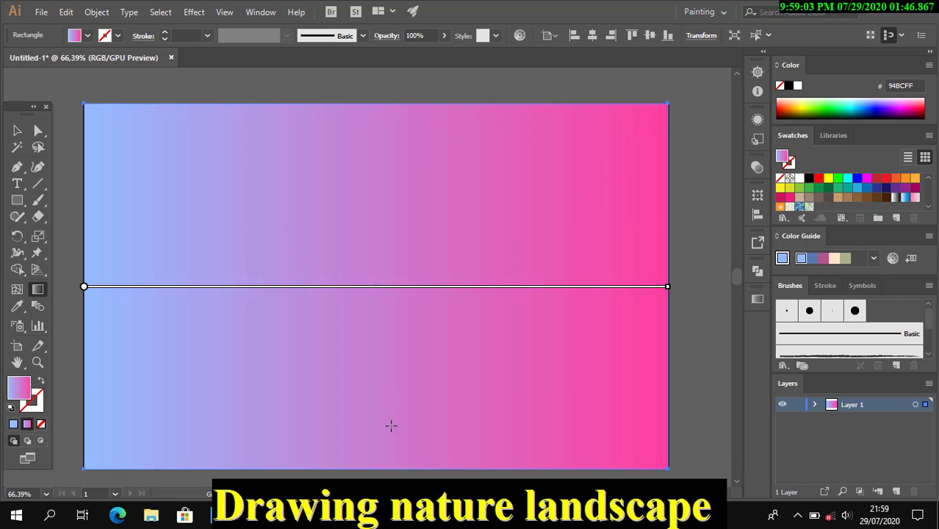
mouse_move(391, 105)
left_mouse_down()
mouse_move(385, 451)
mouse_move(375, 463)
mouse_move(379, 92)
left_mouse_up()
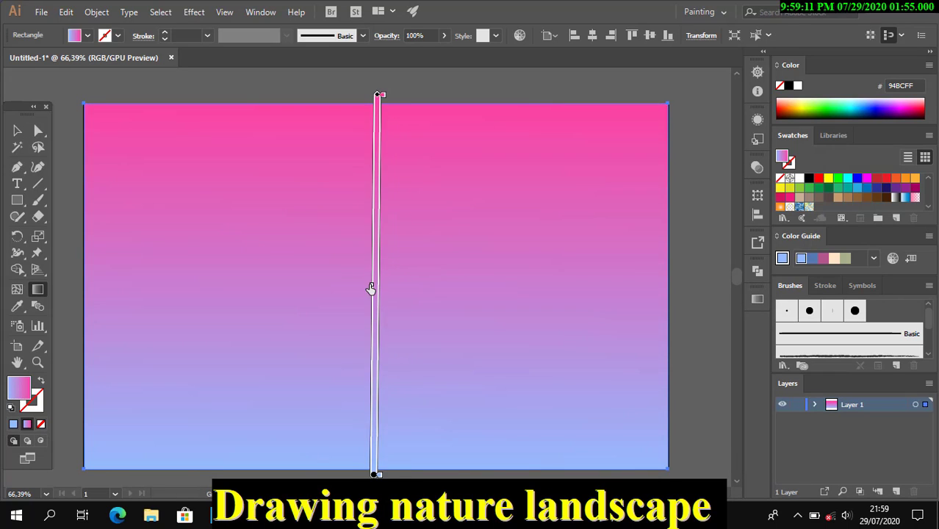
key("v")
Recolor the sky to coral pink at the top and darker muted lavender below.
left_click(519, 35)
left_click(674, 133)
left_click_drag(748, 256, 728, 240)
mouse_move(675, 262)
left_mouse_down()
mouse_move(702, 256)
mouse_move(688, 252)
left_mouse_up()
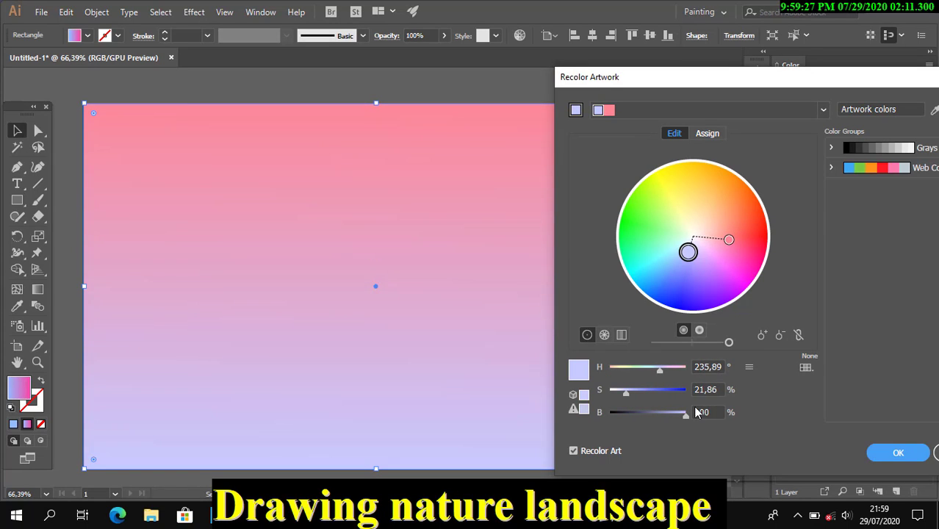
left_click_drag(696, 413, 666, 413)
left_click(729, 240)
left_click_drag(729, 242, 731, 238)
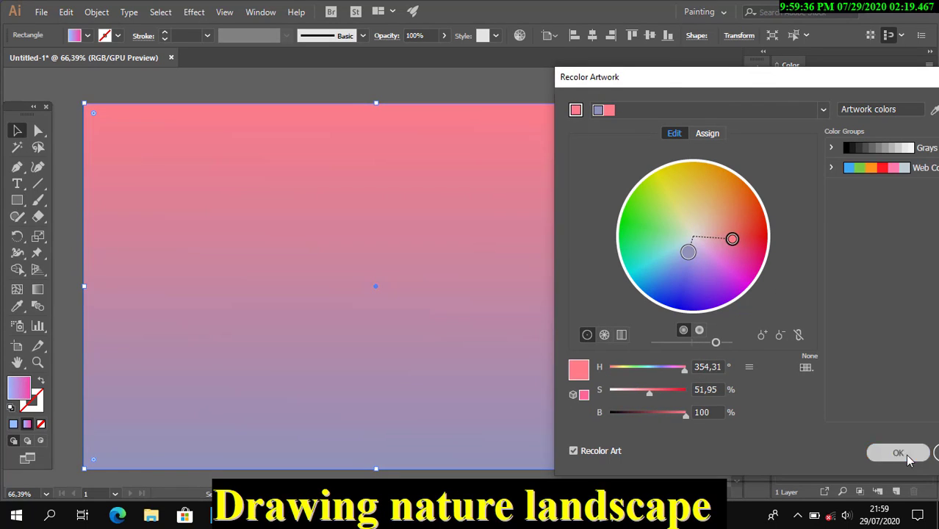
left_click(897, 453)
left_click(700, 339)
left_click(670, 271)
Add a new layer above the sky and draw a rectangle over the lower canvas.
left_click(685, 121)
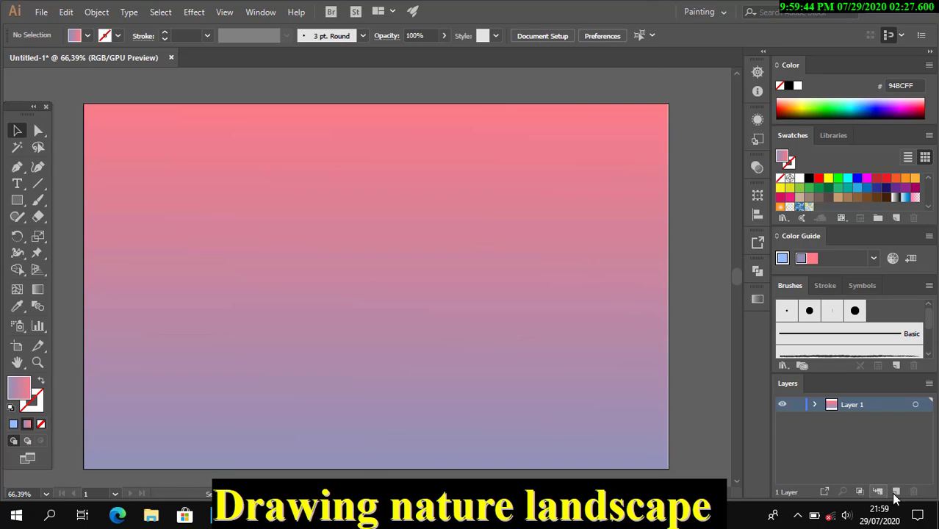
left_click(898, 493)
left_click(17, 200)
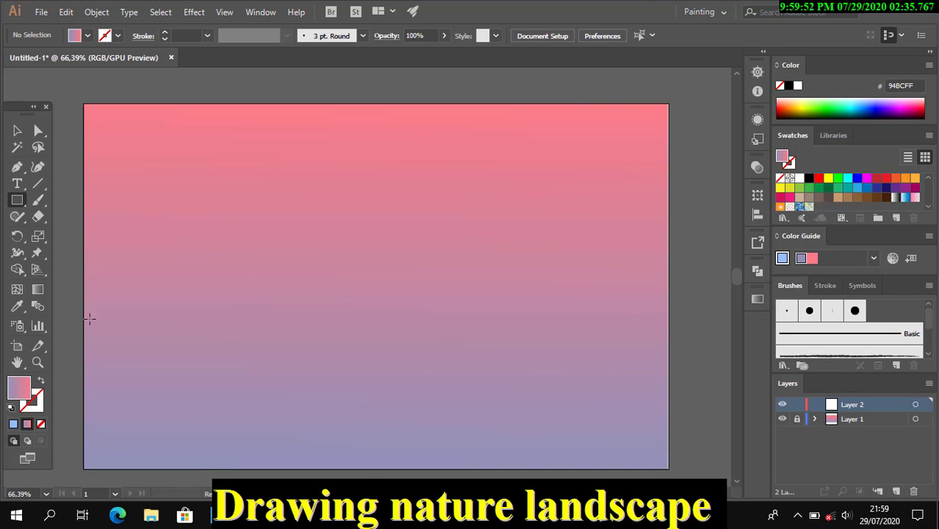
left_click_drag(85, 332, 668, 469)
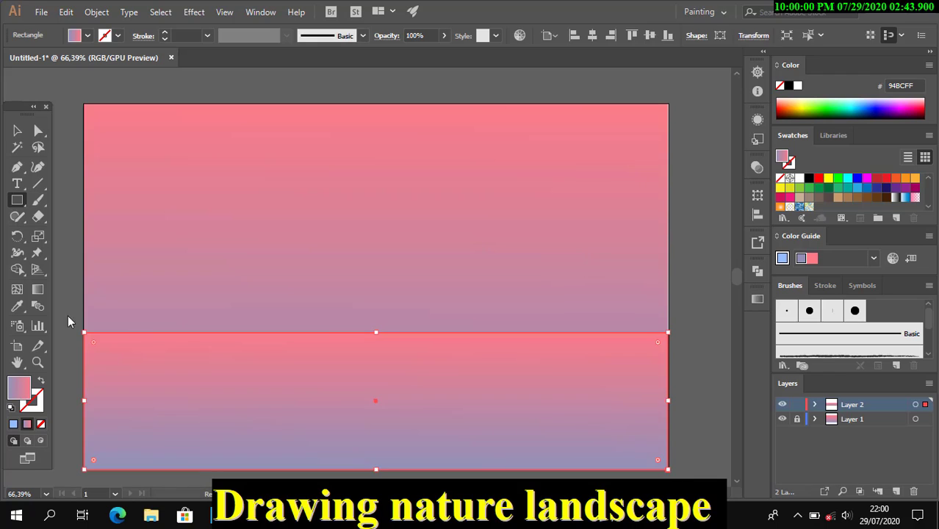
Make the sea gradient vertical and darken it to mauve-to-rose in Recolor Artwork.
key("g")
mouse_move(358, 246)
left_mouse_down()
mouse_move(379, 438)
mouse_move(371, 420)
left_mouse_up()
scroll(360, 383, "down", 1)
key("v")
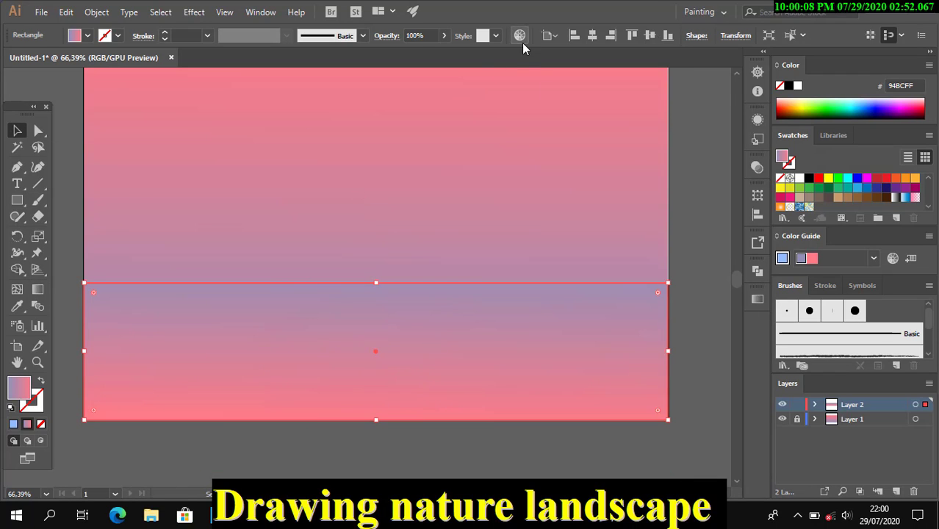
left_click(520, 36)
left_click_drag(716, 343, 697, 344)
key("Return")
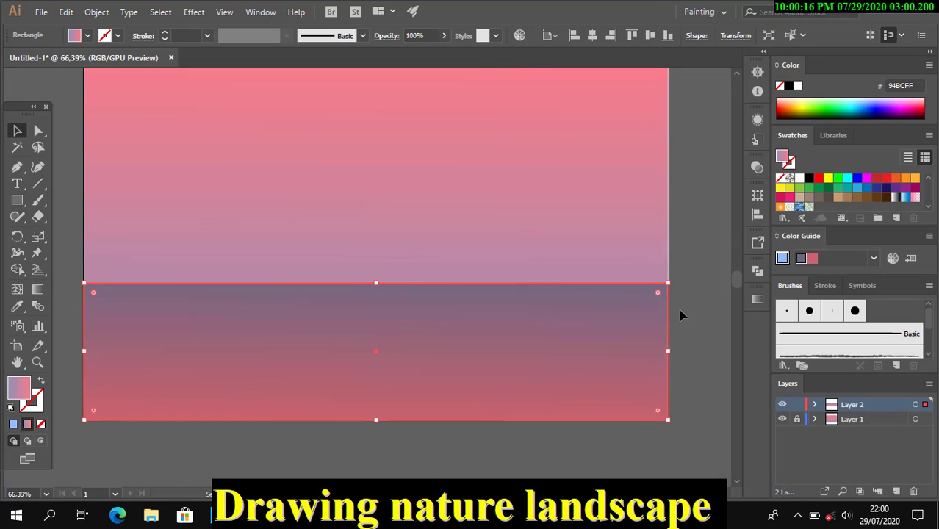
left_click(694, 198)
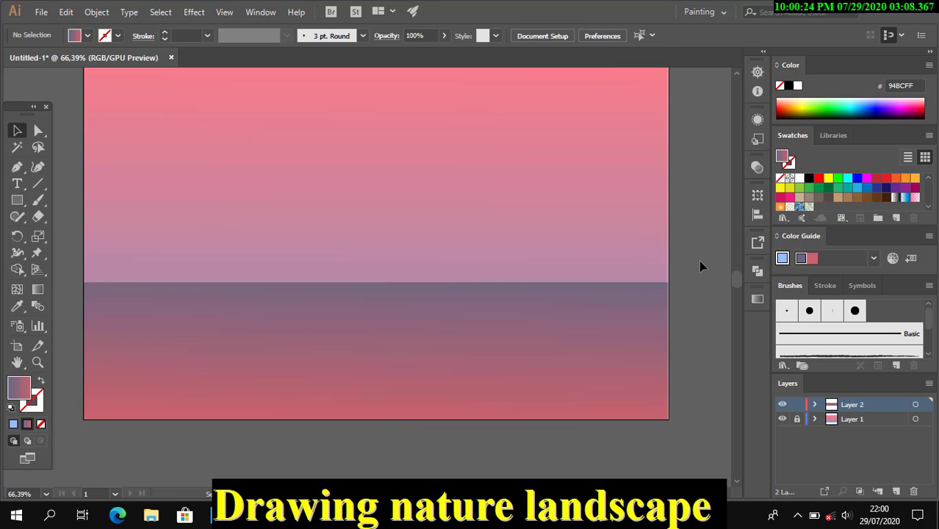
Draw a small circle above the horizon and recolor it pale lavender-pink.
left_click(20, 200)
left_click_drag(376, 240, 402, 266)
key("v")
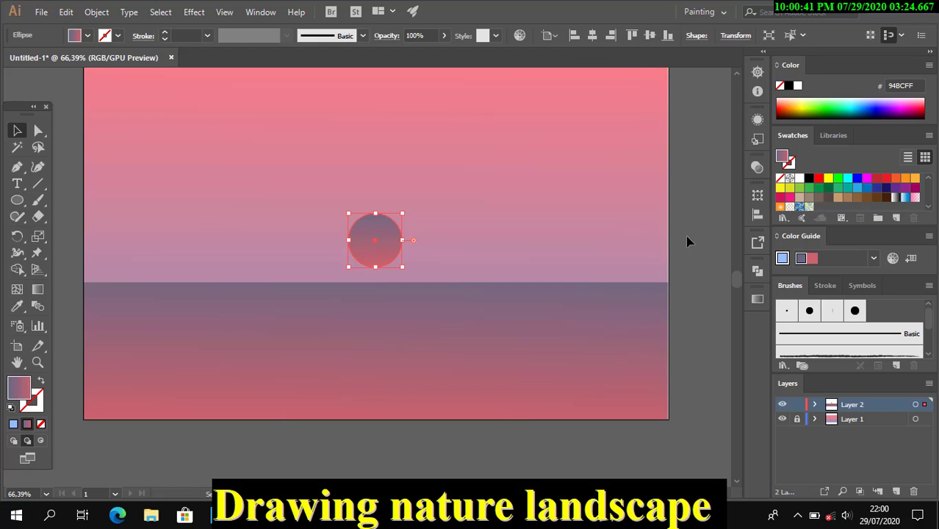
left_click(520, 36)
left_click_drag(706, 344, 722, 341)
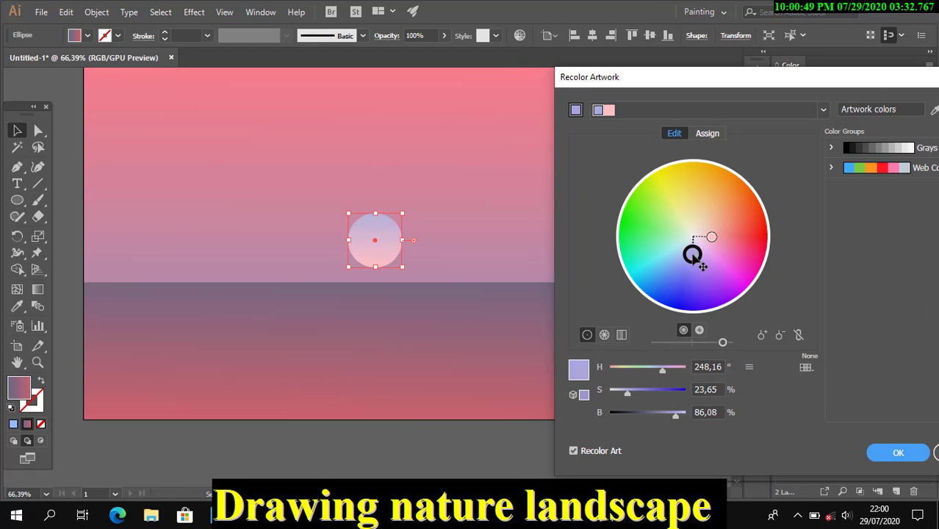
mouse_move(673, 414)
left_mouse_down()
mouse_move(610, 413)
mouse_move(700, 405)
left_mouse_up()
Give the sun circle a radial gradient fill.
left_click(897, 453)
left_click(758, 299)
left_click(683, 314)
left_click(675, 329)
left_click(585, 403)
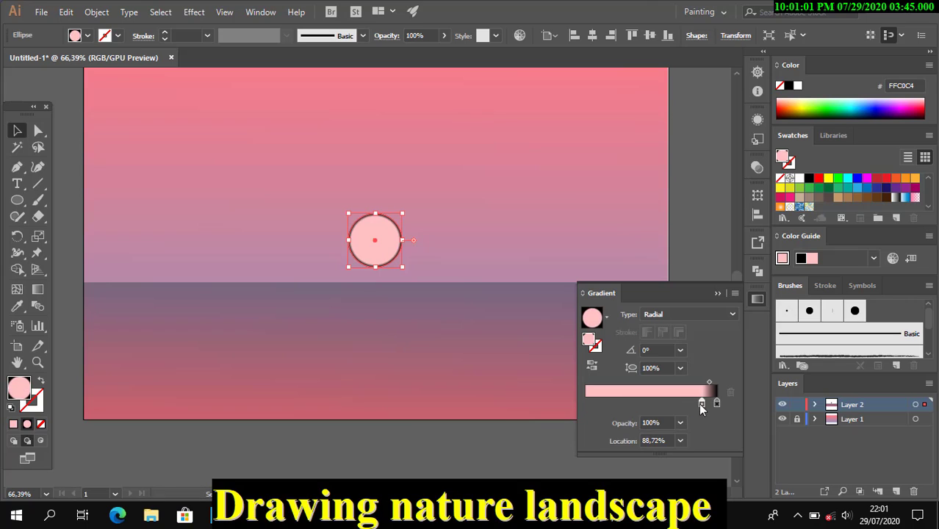
left_click(718, 292)
Set the sun's blend mode to Screen and nudge it slightly up and right.
left_click(758, 167)
left_click(630, 180)
left_click(625, 279)
left_click(470, 246)
left_click_drag(395, 253, 400, 246)
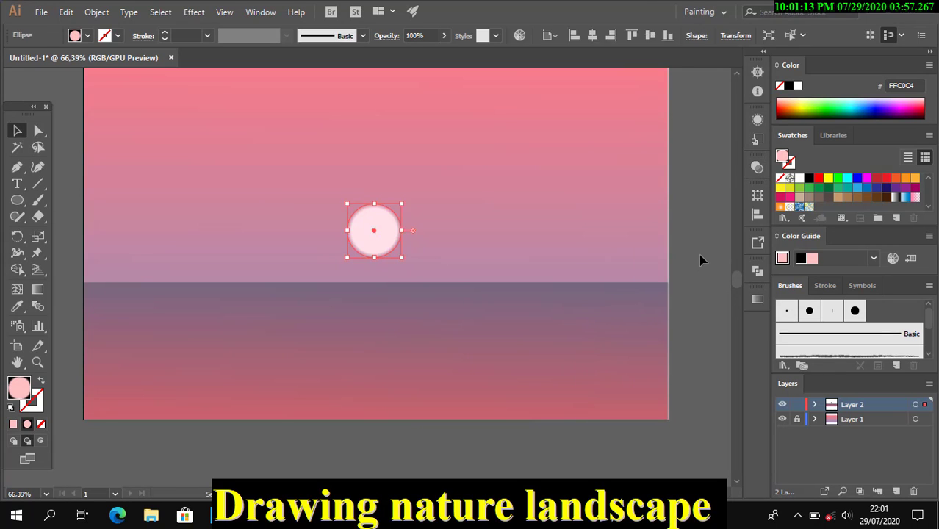
left_click(678, 254)
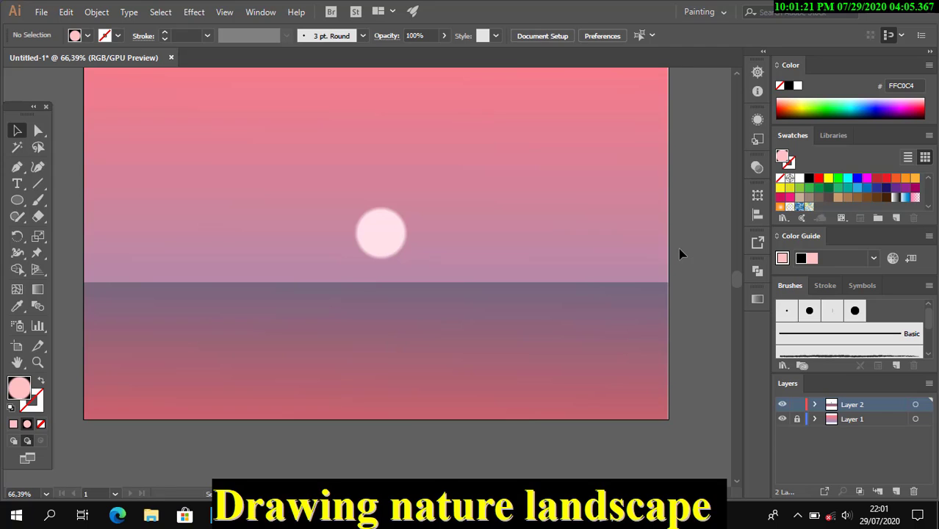
scroll(695, 229, "down", 1)
Pencil a closed wave shape across the sea and fill it light pink.
key("n")
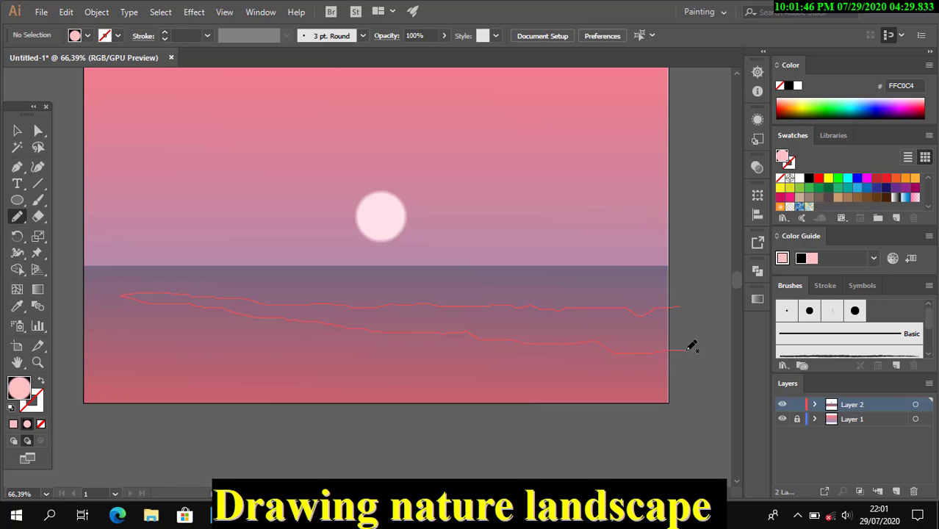
left_click_drag(691, 345, 684, 350)
left_click(96, 12)
left_click(12, 424)
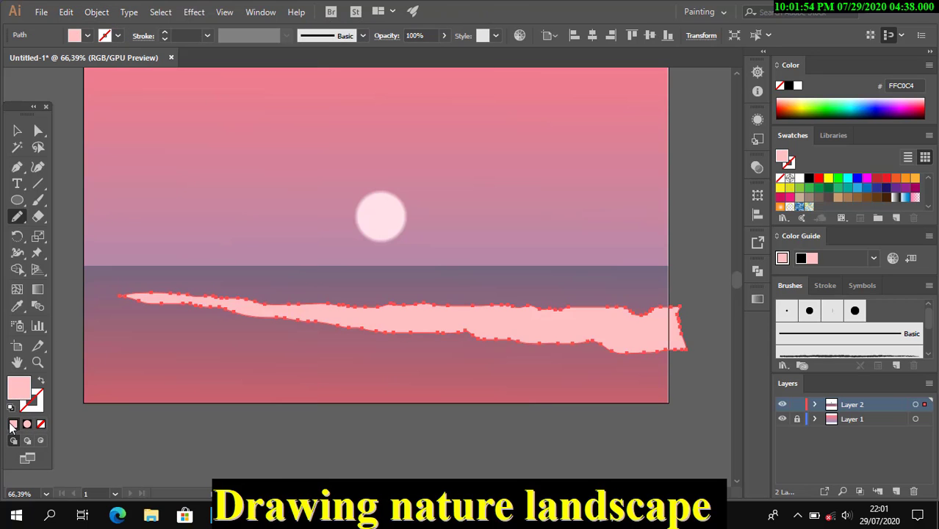
left_click(18, 131)
left_click(702, 262)
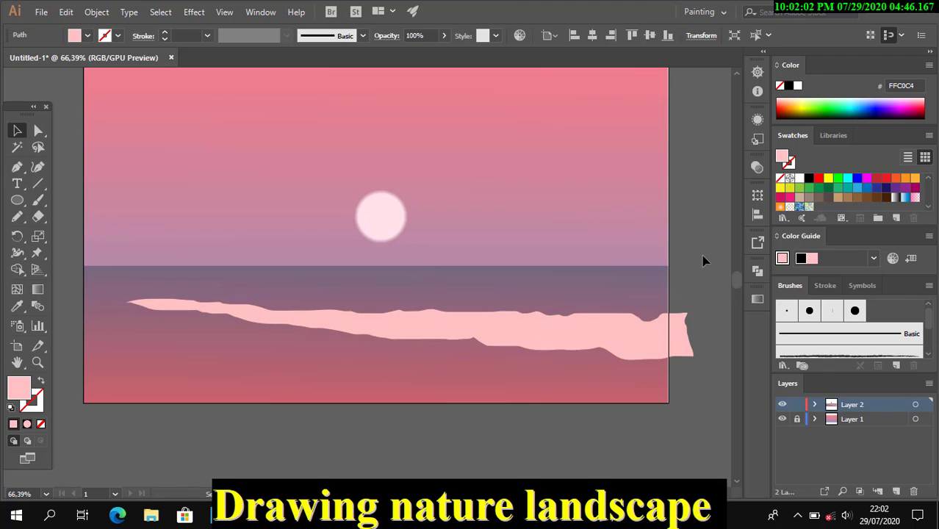
scroll(701, 263, "down", 1)
left_click(38, 201)
Pencil a second wave below the first and copy the pink fill with the Eyedropper.
left_click(17, 217)
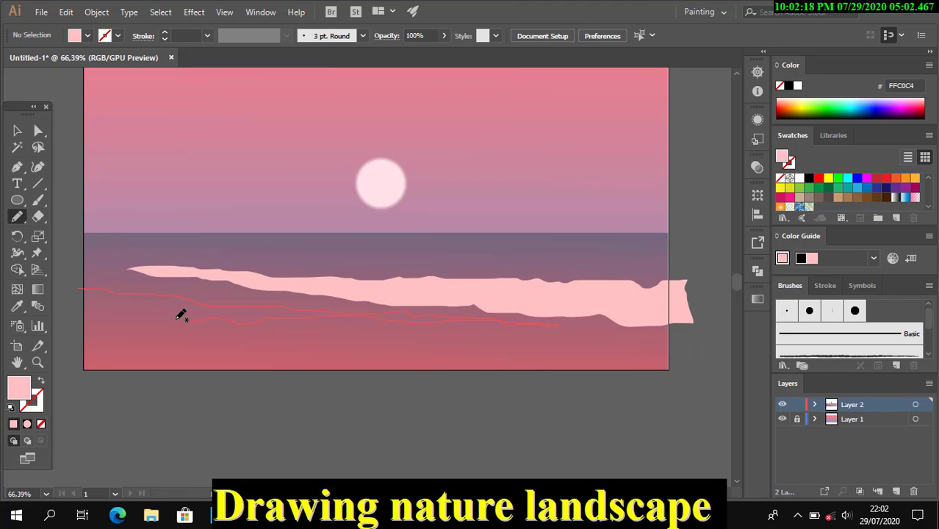
left_click_drag(84, 283, 82, 288)
key("i")
left_click(140, 271)
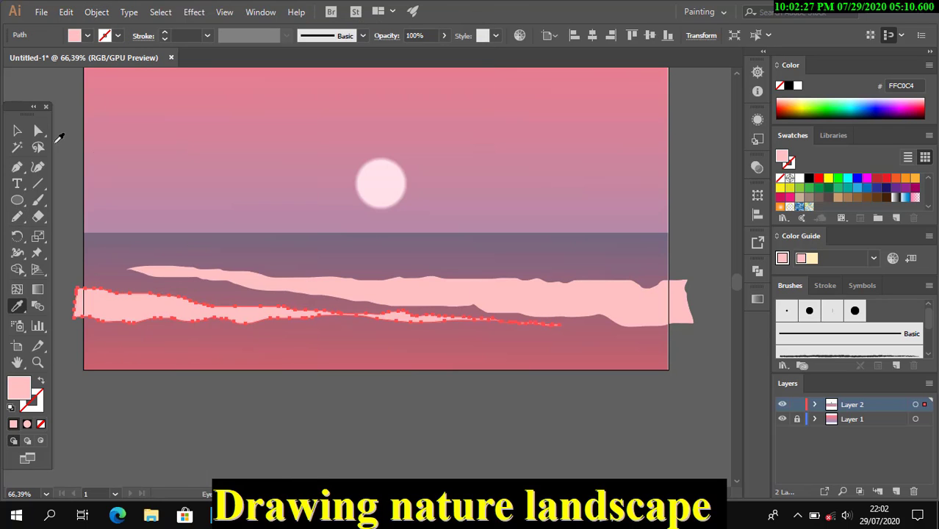
left_click(17, 131)
left_click(587, 450)
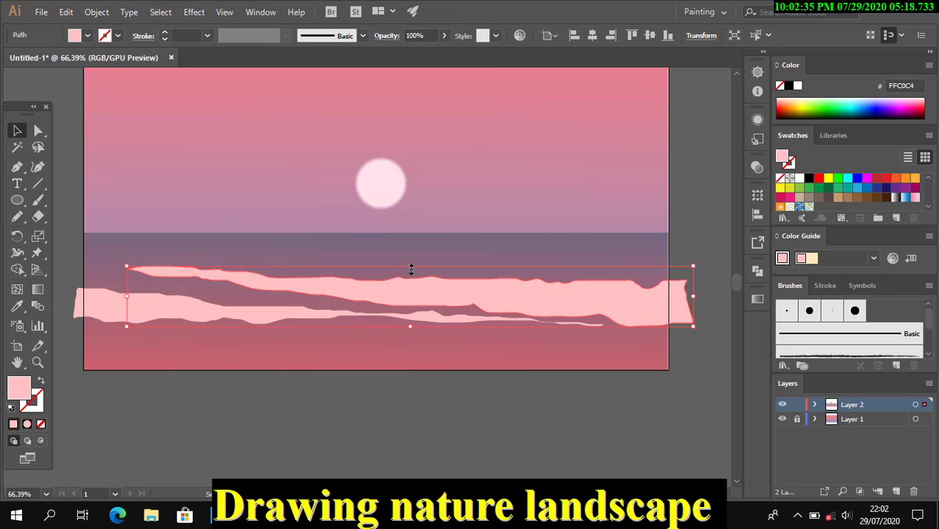
Move the upper wave band down slightly.
left_click_drag(410, 266, 411, 274)
left_click(232, 330)
scroll(367, 437, "down", 2)
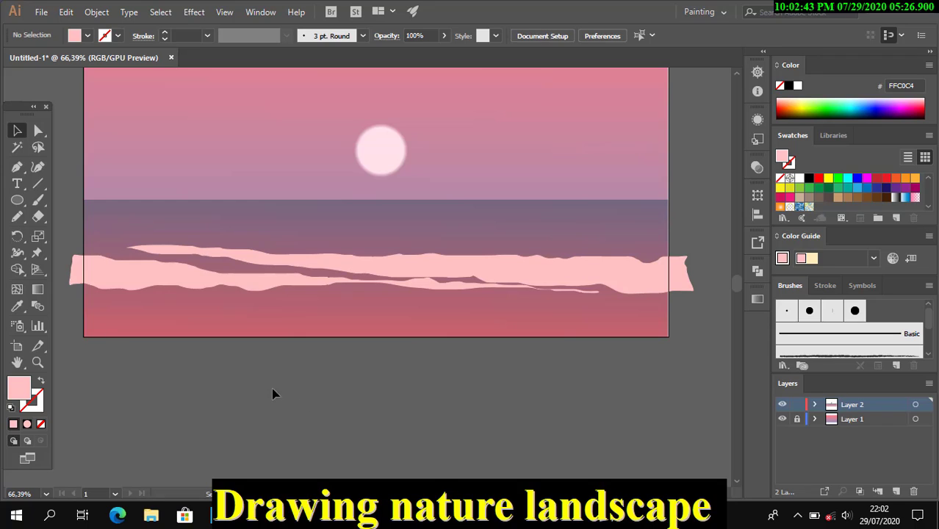
left_click(454, 288)
left_click(248, 409)
Pencil a jagged wave shape along the top of the pink foam.
key("n")
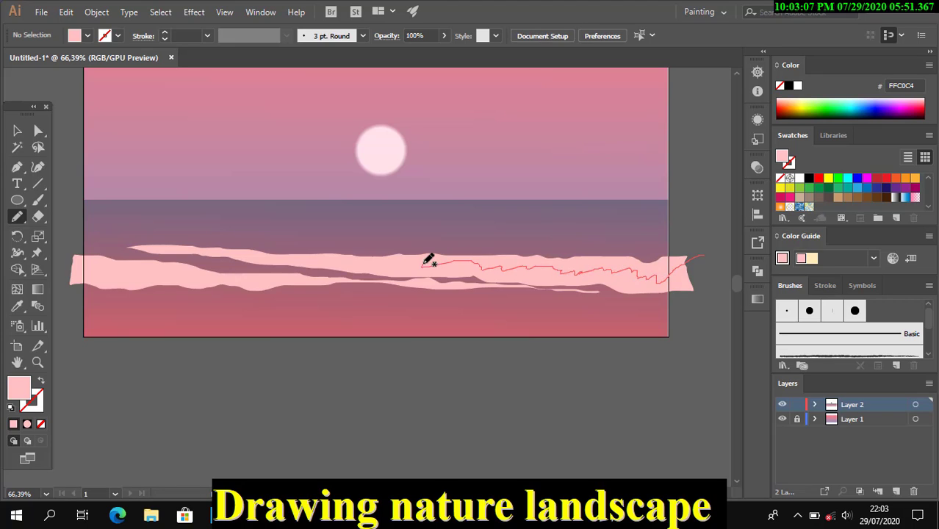
left_click_drag(332, 266, 256, 259)
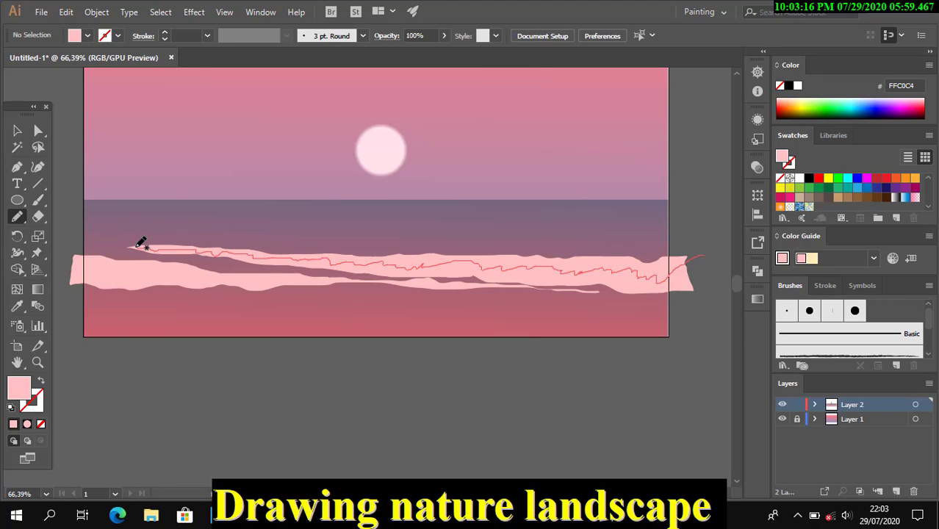
left_click_drag(699, 230, 716, 264)
key("v")
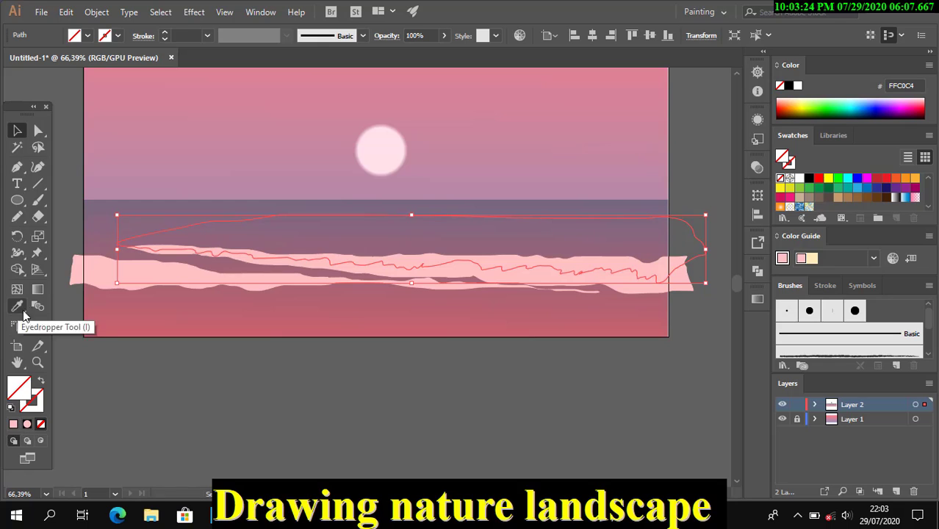
Give the new wave a vertical gradient fill.
left_click(220, 419)
left_click(143, 221)
key("period")
left_click(37, 289)
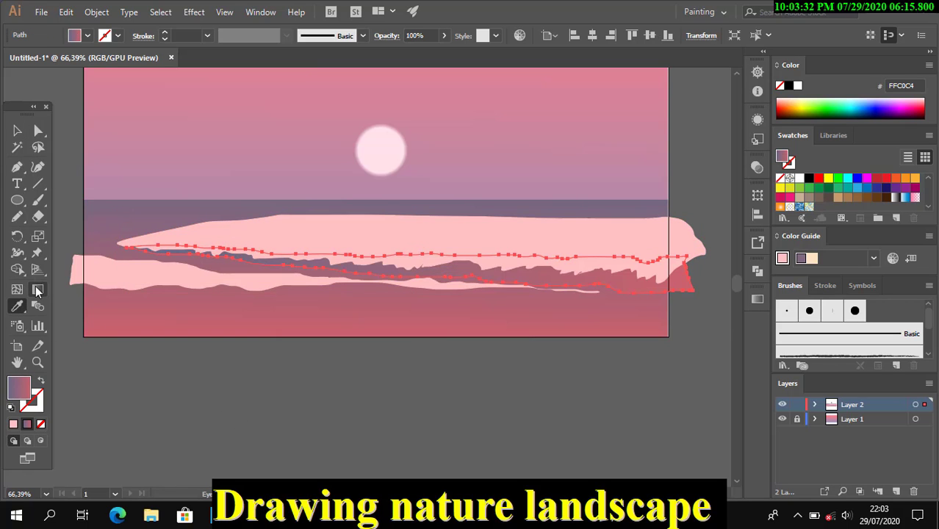
left_click_drag(500, 248, 502, 332)
left_click_drag(499, 249, 499, 329)
key("v")
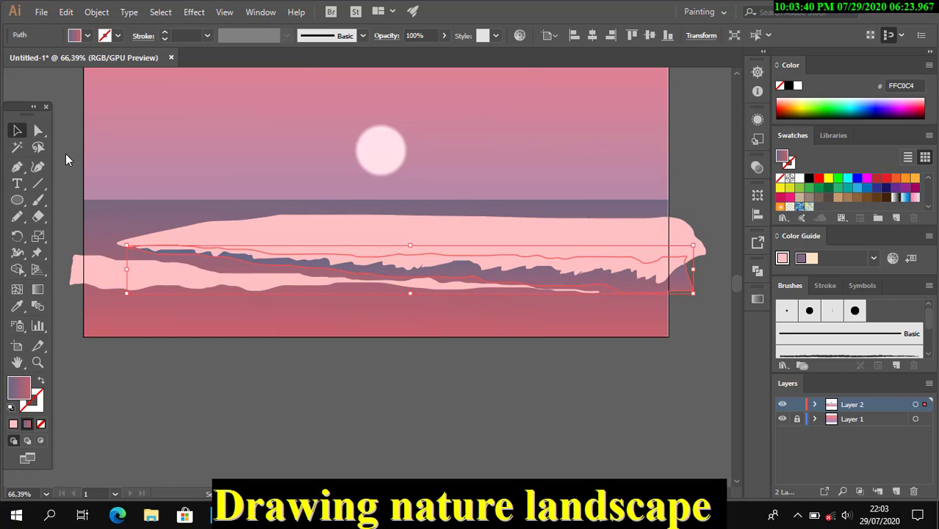
Darken the wave to dark violet in Recolor Artwork.
left_click(519, 35)
left_click(674, 133)
left_click_drag(694, 343, 683, 342)
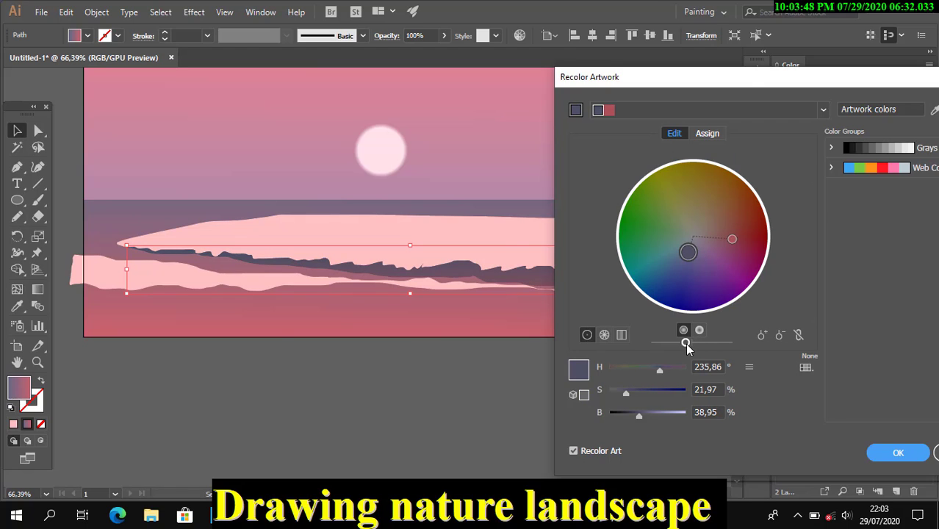
key("Return")
Trim the excess region above the wave band with Shape Builder.
left_click(678, 237, "shift")
key("shift+m")
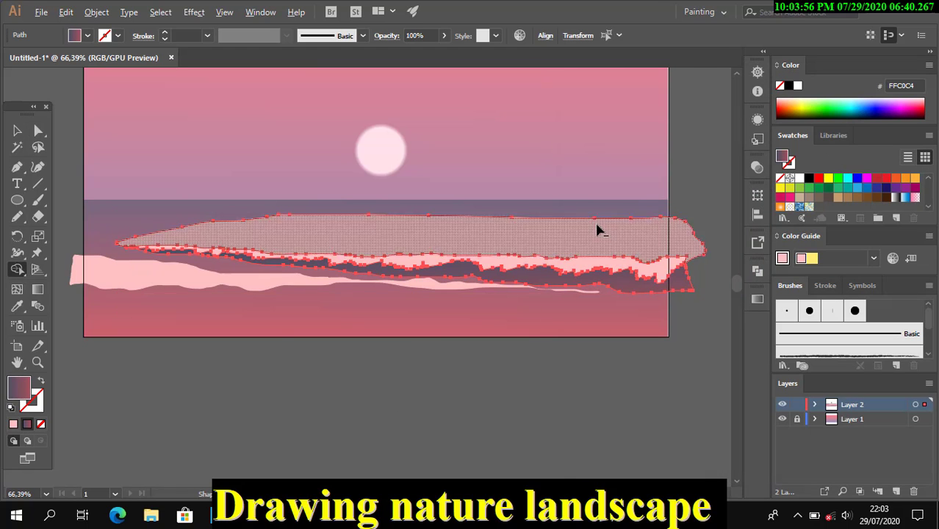
left_click(597, 229, "alt")
left_click(17, 131)
left_click(568, 397)
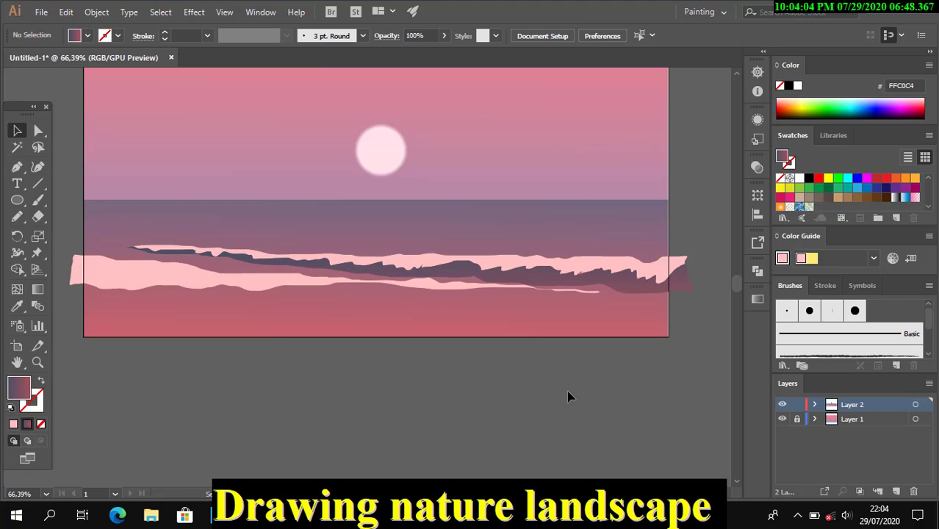
Pencil a closed foreground sea shape below the waves with a gradient fill.
left_click(16, 217)
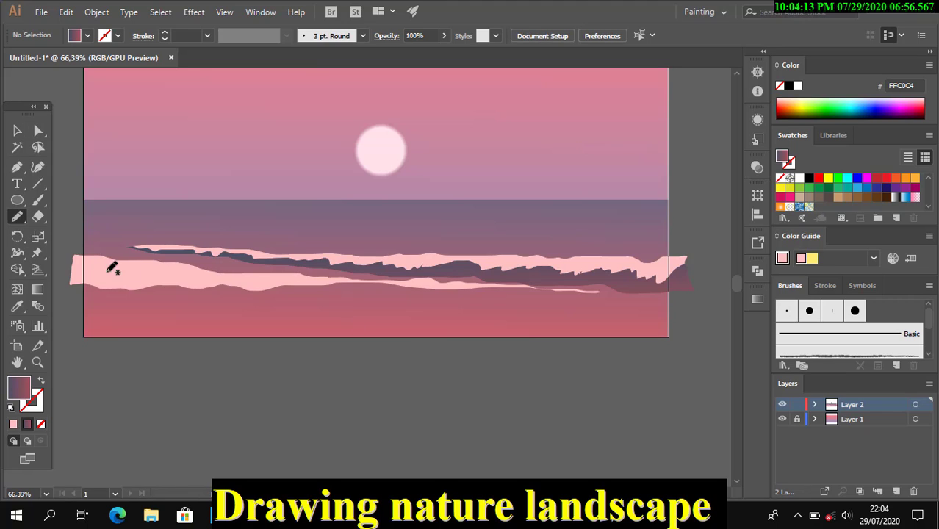
left_click_drag(136, 271, 323, 275)
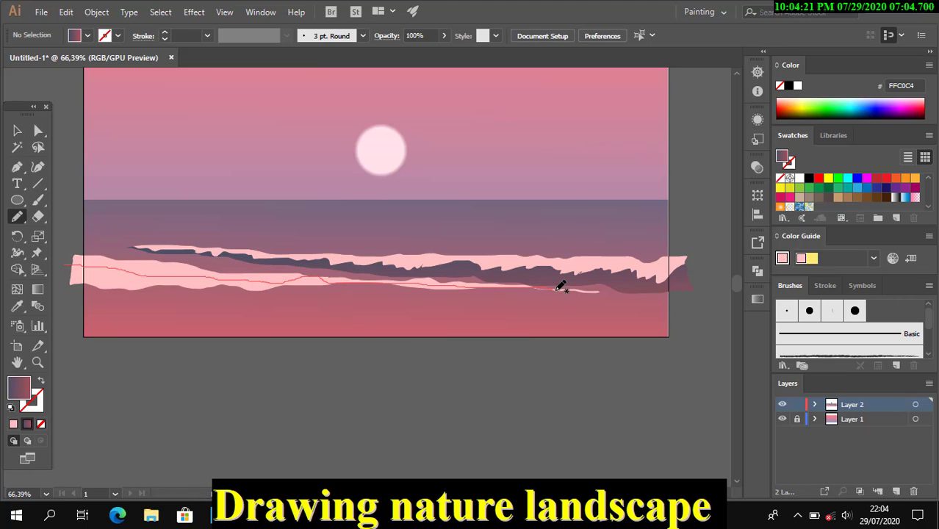
left_click_drag(673, 295, 64, 278)
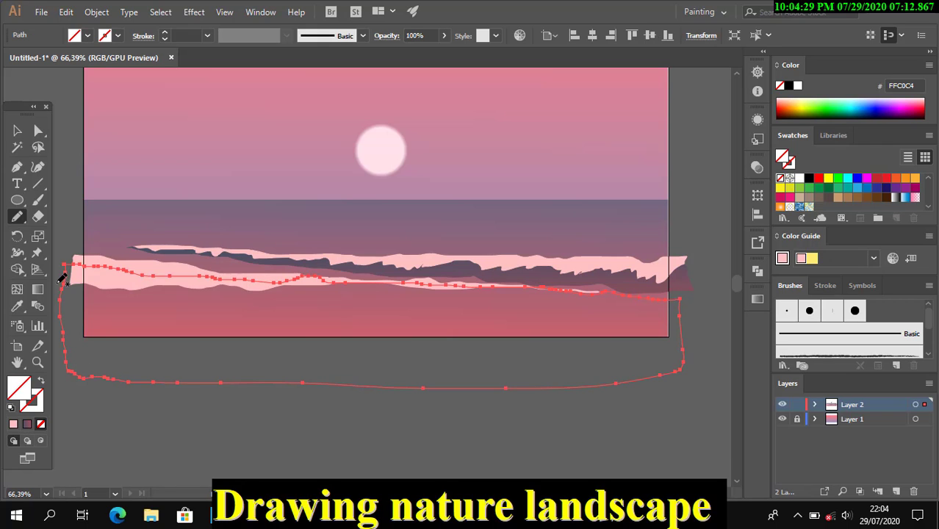
key("period")
key("v")
left_click(757, 298)
left_click(97, 12)
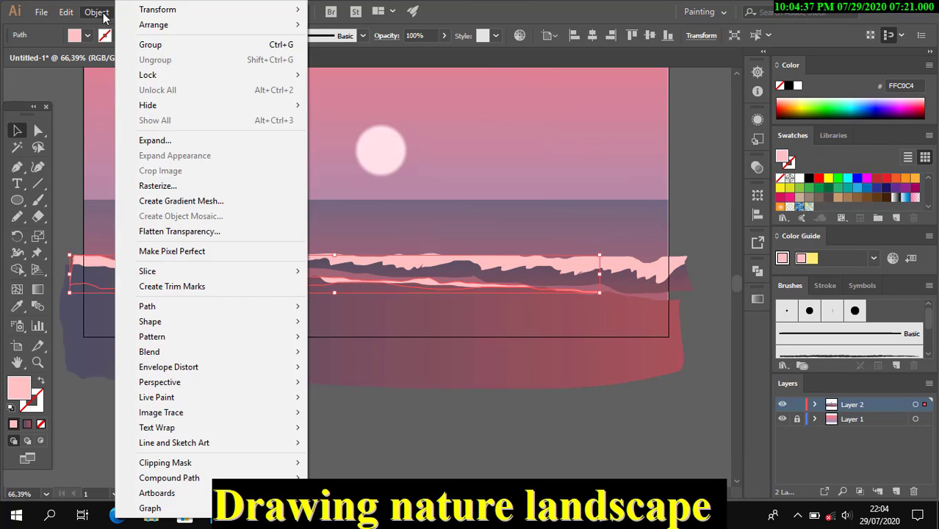
left_click(628, 445)
Angle the foreground sea gradient vertically from violet to rose.
left_click(408, 371)
key("g")
left_click_drag(373, 314, 356, 419)
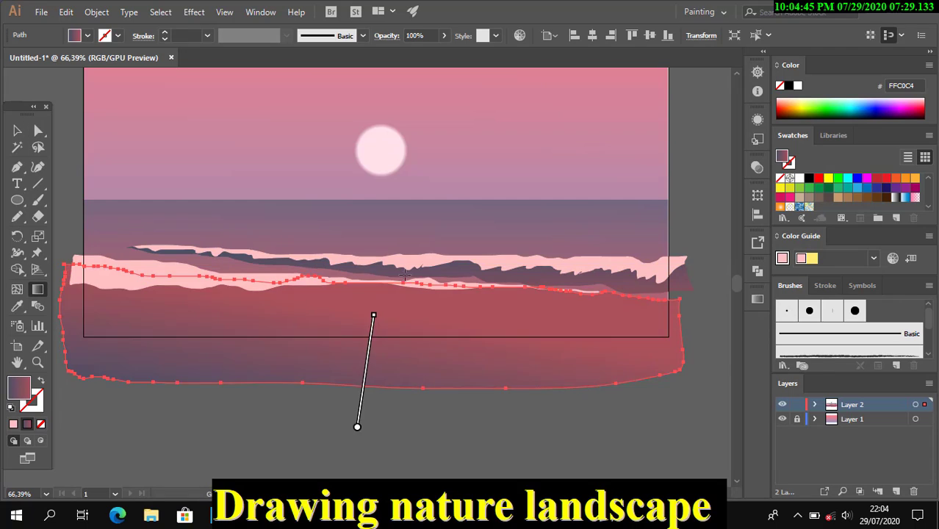
left_click_drag(377, 269, 366, 394)
left_click_drag(431, 301, 424, 329)
left_click_drag(377, 269, 366, 367)
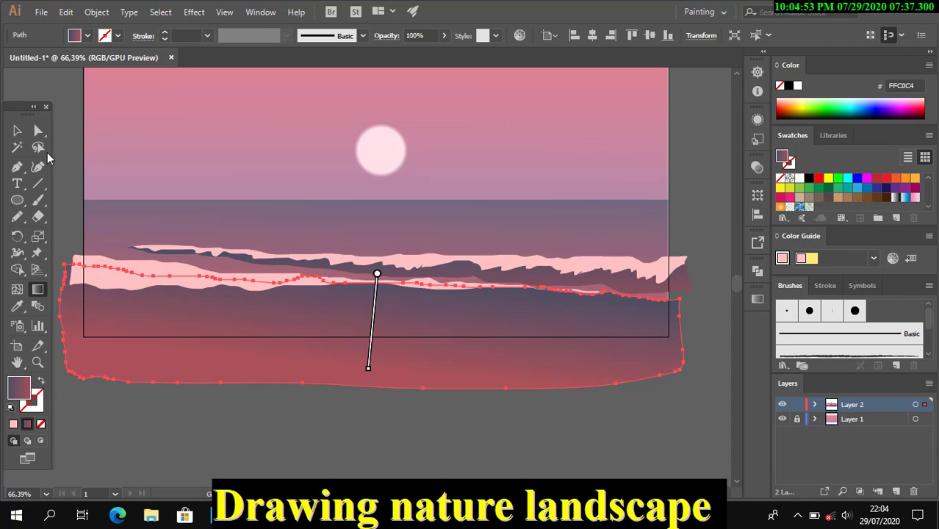
left_click(17, 131)
left_click(62, 92)
Select all artwork and remove parts outside the artboard with Shape Builder.
key("ctrl+minus")
key("ctrl+minus")
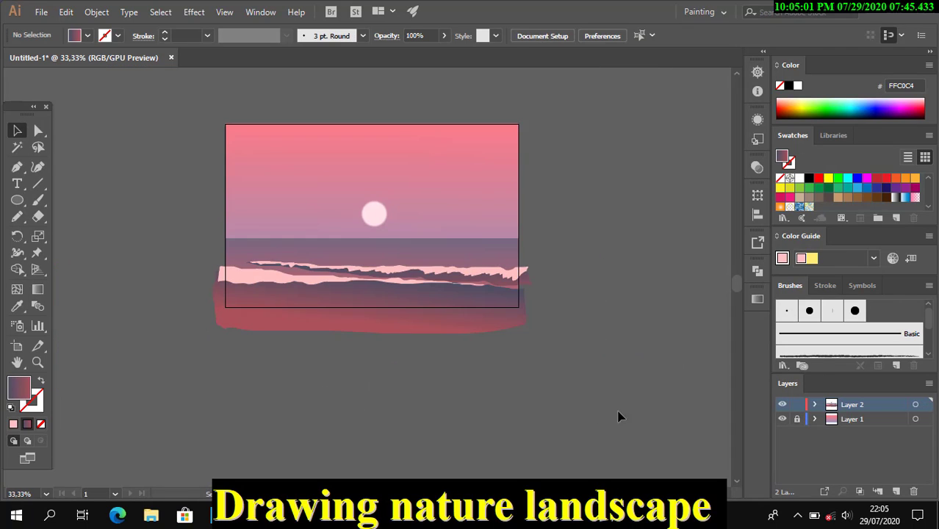
left_click_drag(206, 156, 243, 159)
key("ctrl+a")
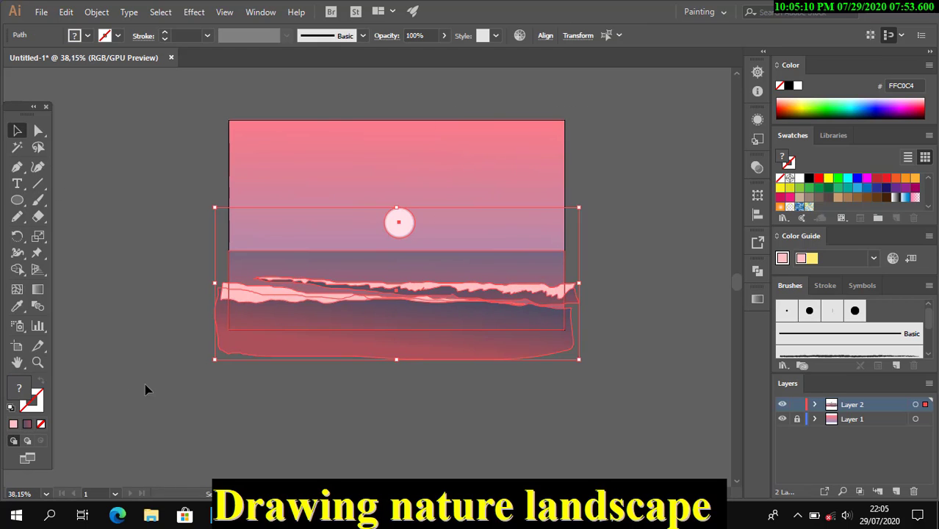
scroll(151, 294, "up", 3)
key("shift+m")
left_click(367, 396, "alt")
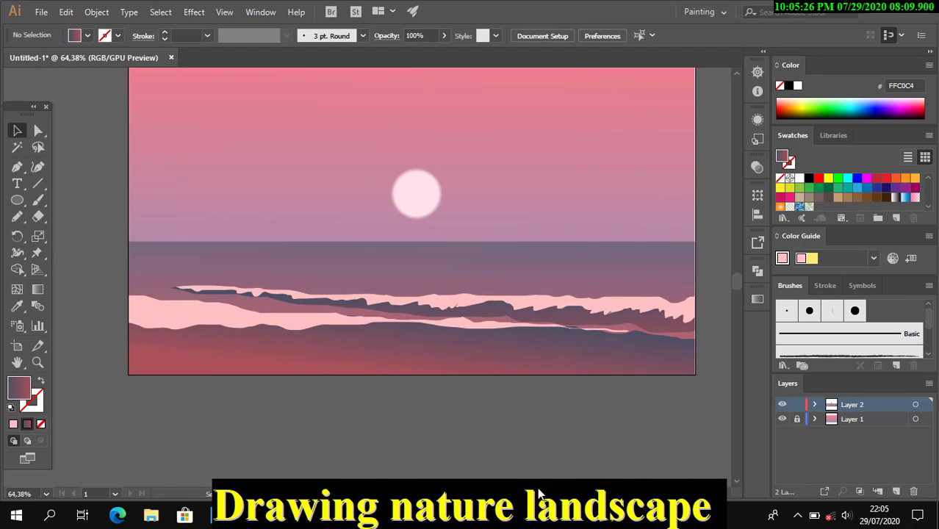
scroll(456, 429, "down", 1)
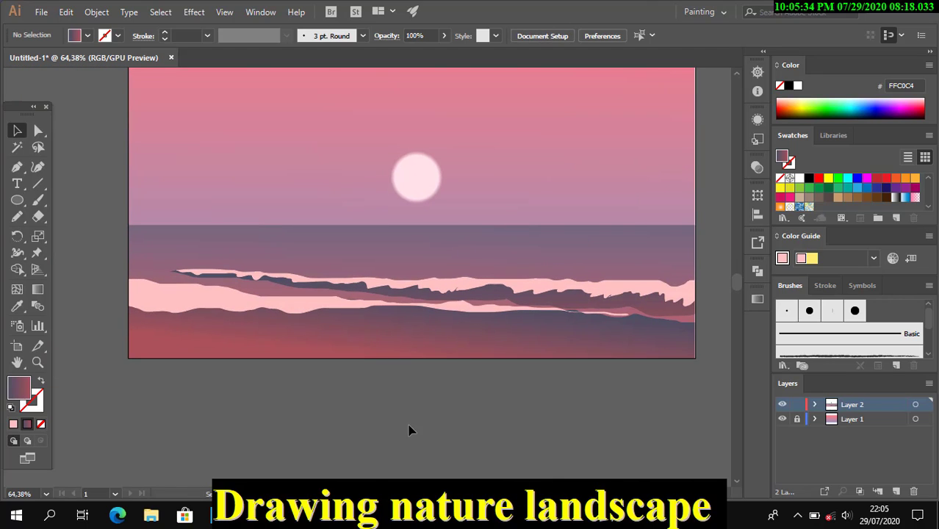
Draw the first ripple streaks with the Pencil and give them a vertical gradient fill.
left_click(18, 216)
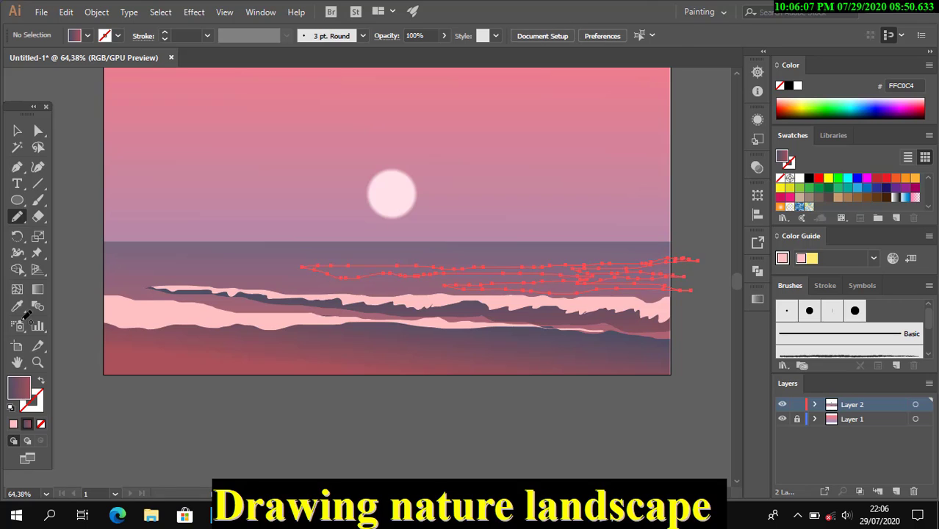
key("period")
key("g")
left_click_drag(498, 255, 498, 345)
key("v")
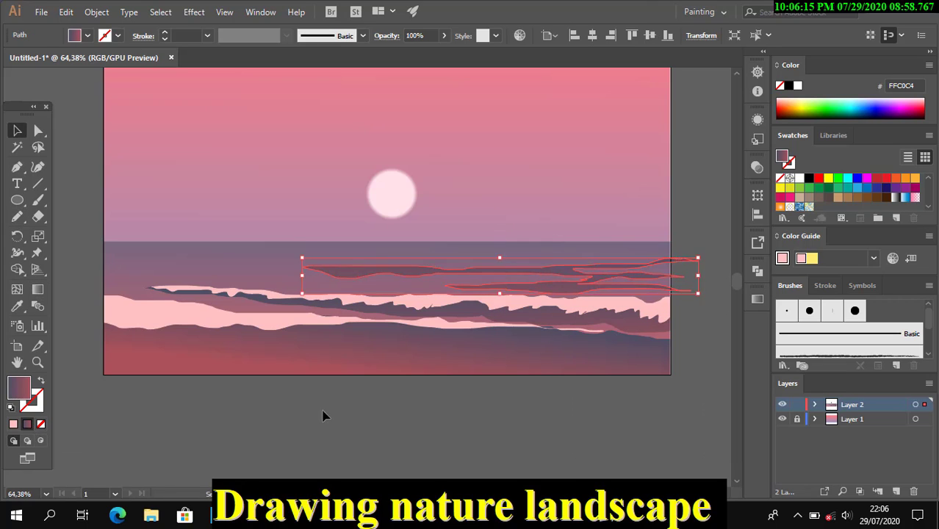
left_click(323, 416)
Add two more ripple streaks along the horizon with a vertical gradient fill.
left_click(17, 217)
left_click_drag(99, 251, 158, 252)
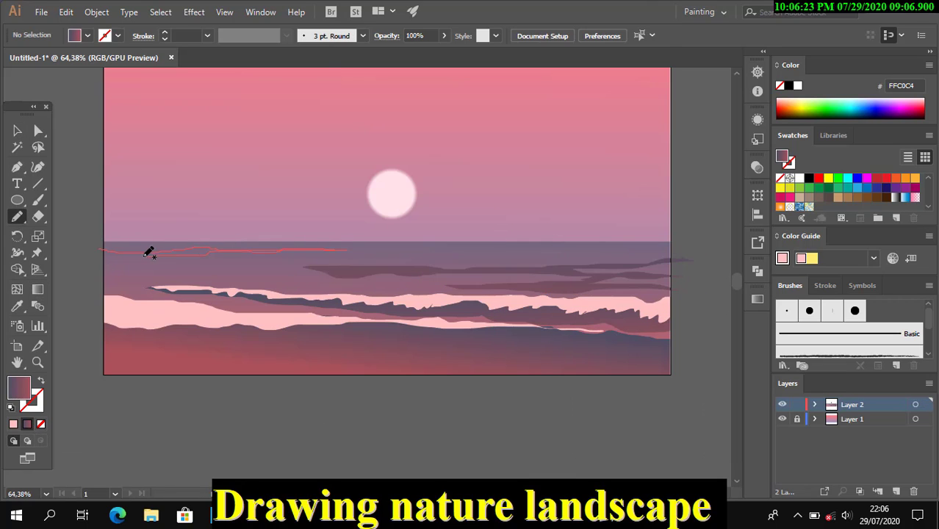
mouse_move(86, 258)
left_mouse_down()
mouse_move(241, 263)
mouse_move(104, 264)
left_mouse_up()
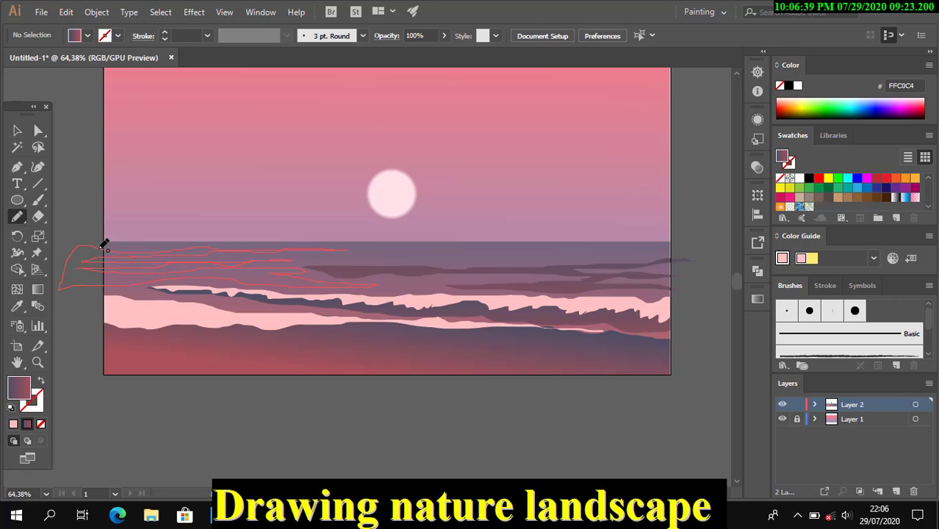
left_click(27, 424)
key("g")
left_click_drag(224, 248, 219, 394)
key("v")
key("ctrl+shift+a")
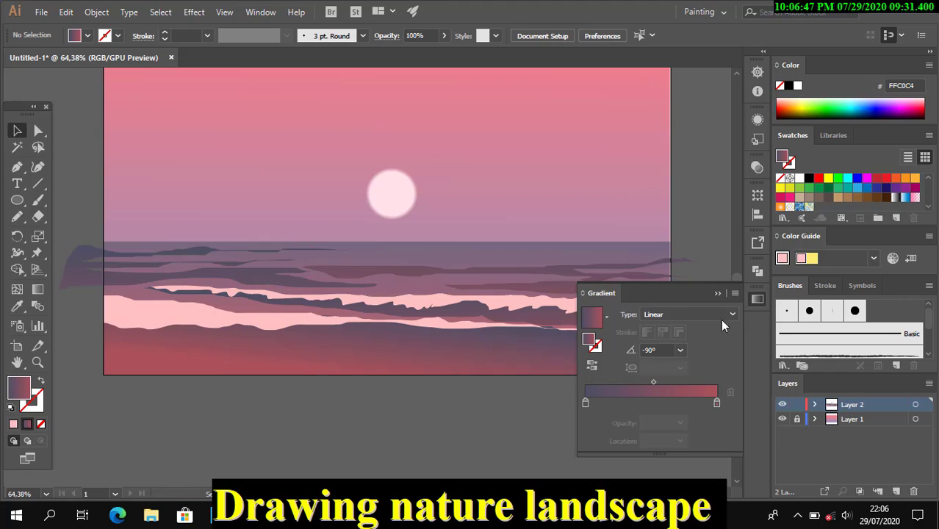
left_click(717, 293)
scroll(603, 368, "left", 1)
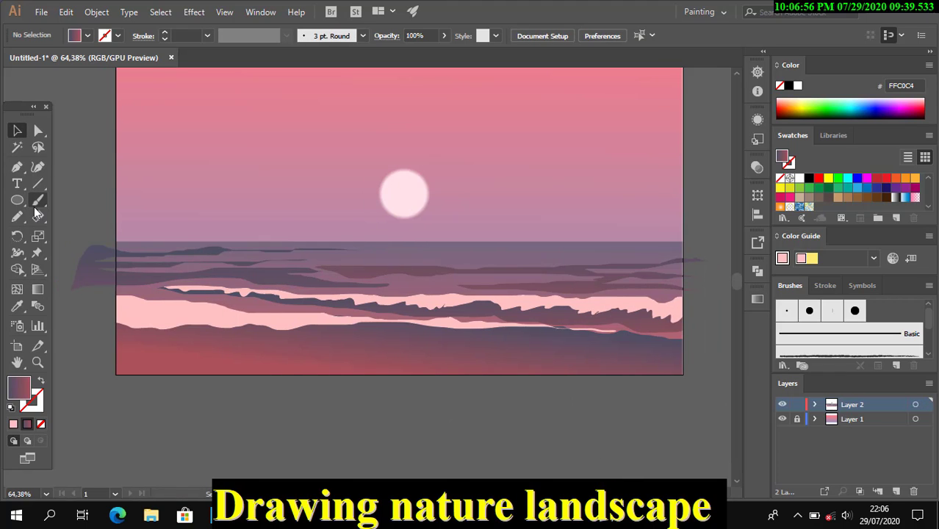
Draw more ripple streaks near the right horizon and give them a vertical gradient.
key("n")
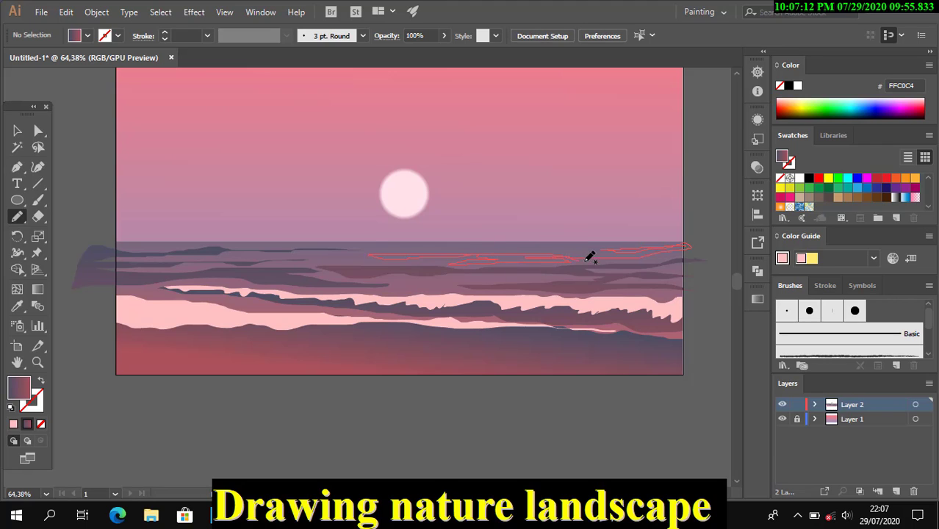
left_click_drag(694, 242, 698, 248)
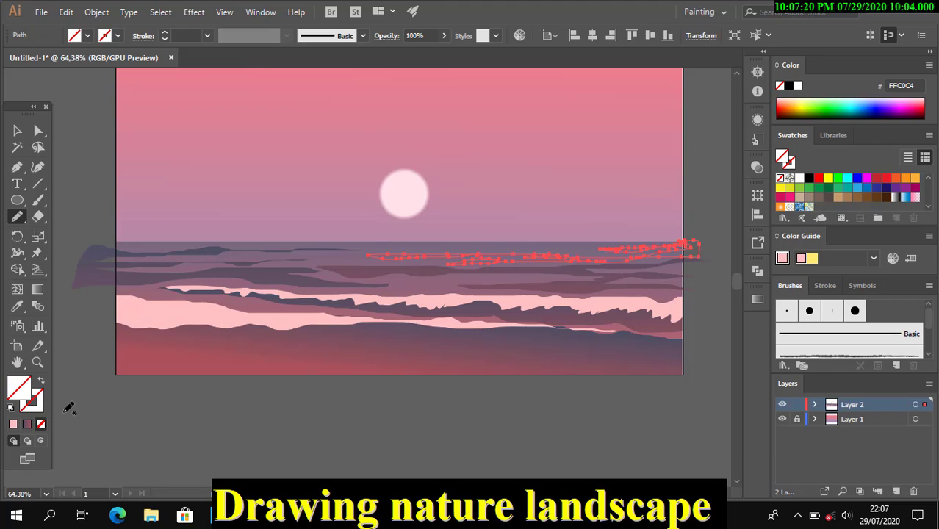
left_click(27, 424)
left_click(38, 289)
left_click_drag(540, 290, 541, 367)
key("v")
left_click(643, 425)
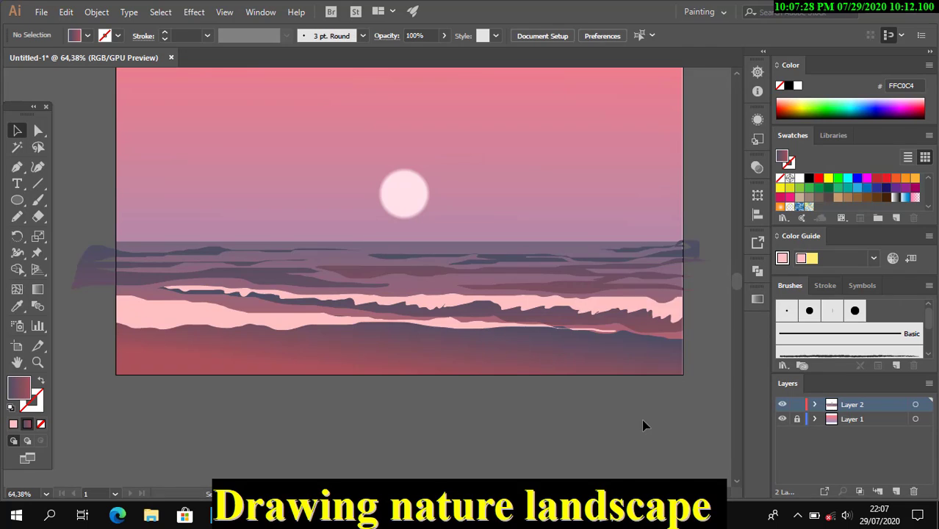
scroll(505, 497, "left", 2)
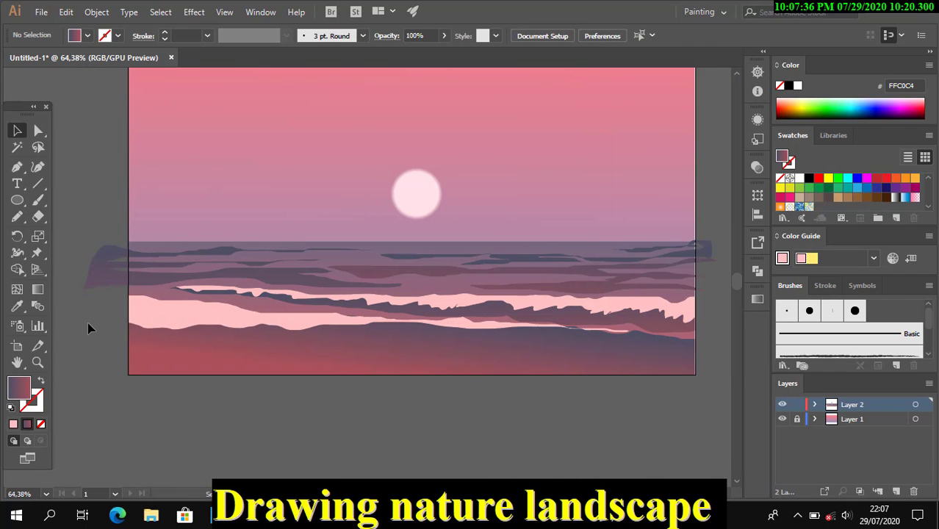
Unlock Layer 1, select all, and lasso the ripple points at the right edge.
key("ctrl+a")
left_click(796, 419)
key("ctrl+a")
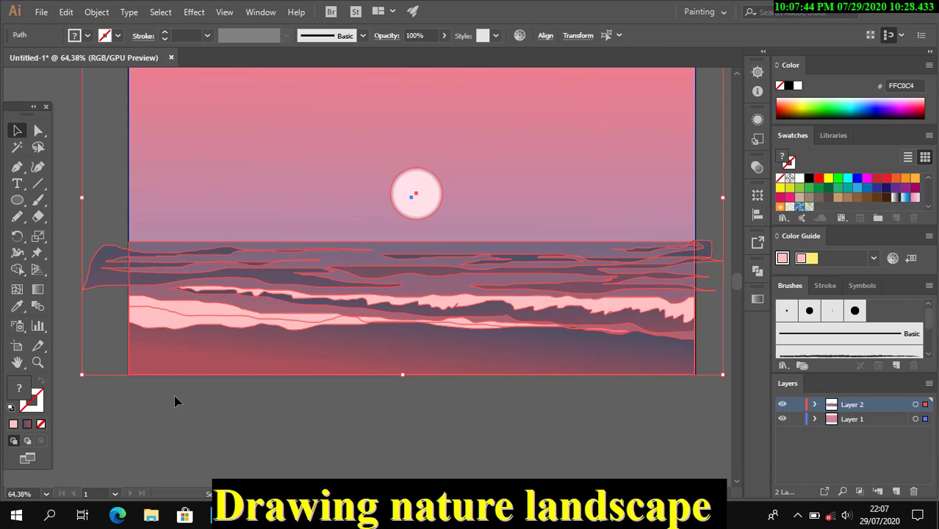
left_click(17, 269)
scroll(520, 500, "right", 5)
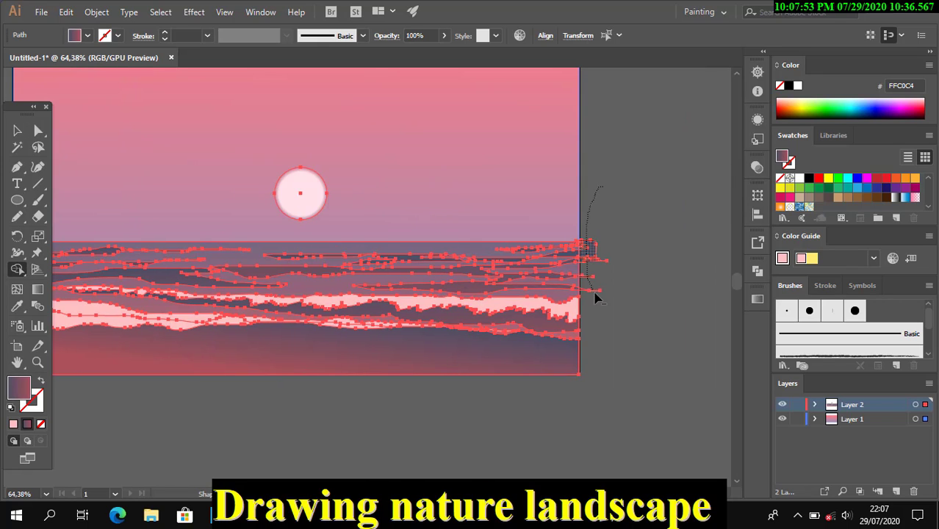
left_click_drag(596, 297, 587, 281)
key("v")
left_click(645, 310)
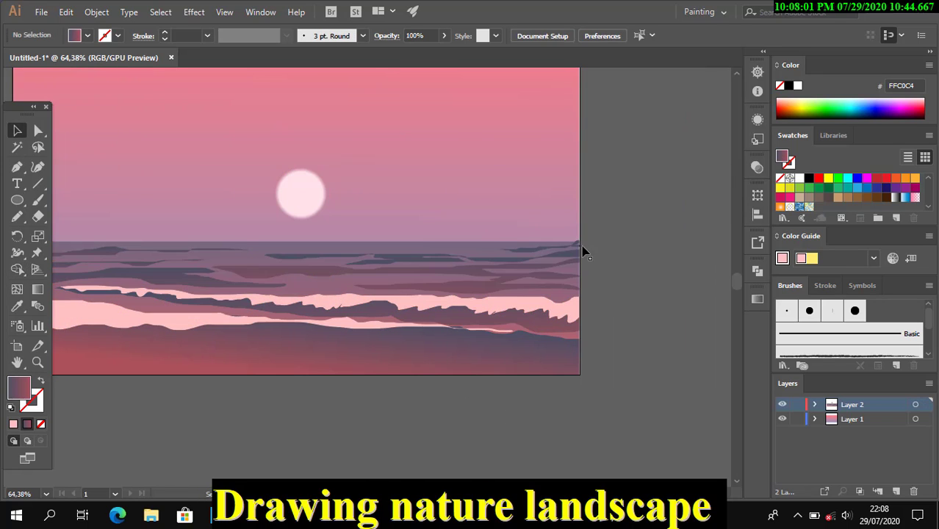
Nudge the small right-edge horizon wave and shift a ripple streak slightly.
left_click_drag(568, 247, 542, 245)
left_click(648, 409)
scroll(648, 409, "left", 5)
left_click(221, 252)
left_click(275, 269)
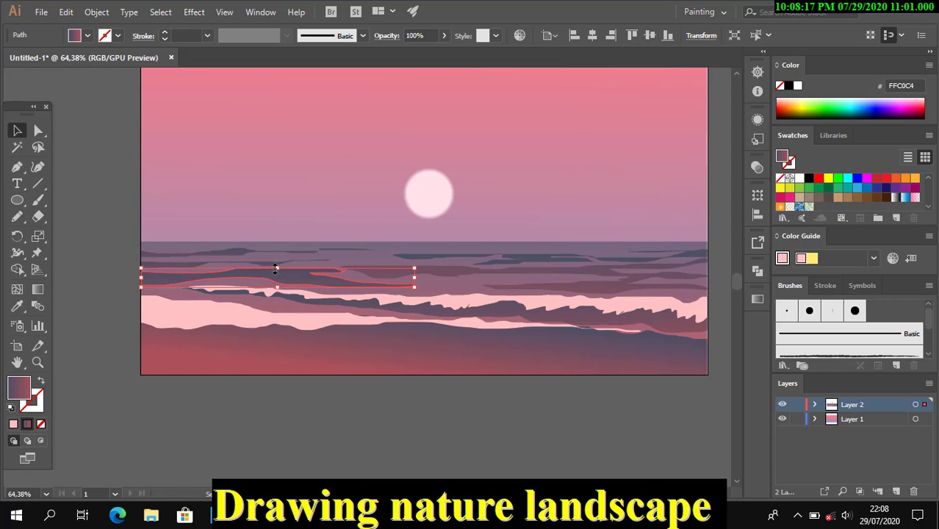
left_click_drag(276, 269, 283, 273)
left_click(410, 408)
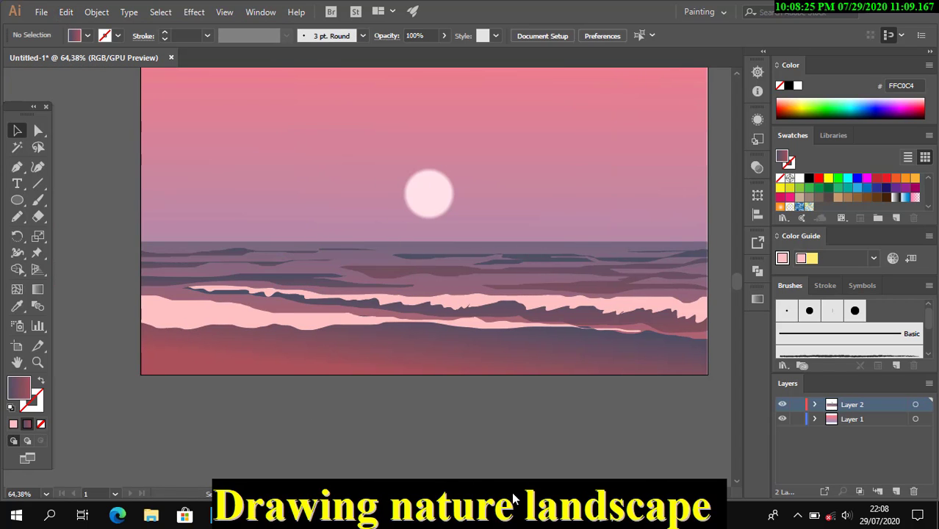
scroll(514, 500, "right", 2)
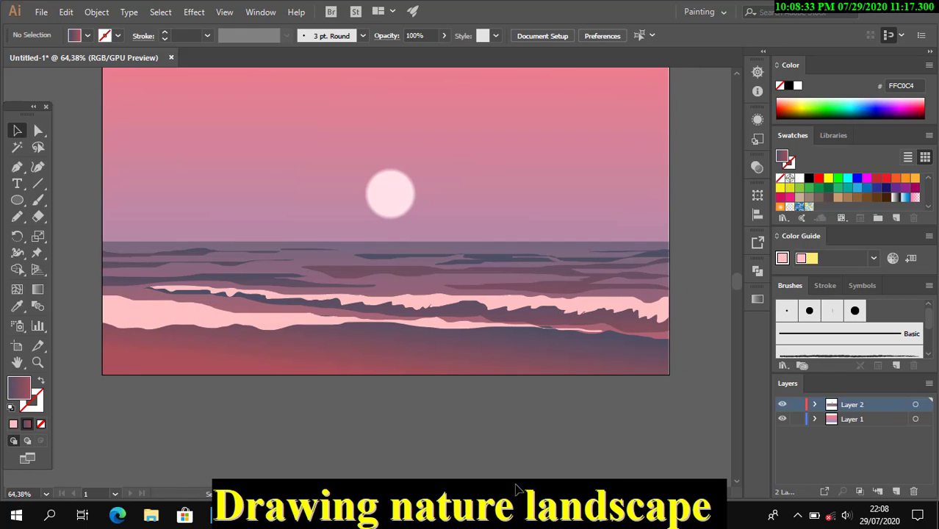
Select all the background artwork and lock it with Object > Lock.
key("ctrl+a")
left_click(96, 11)
left_click(345, 75)
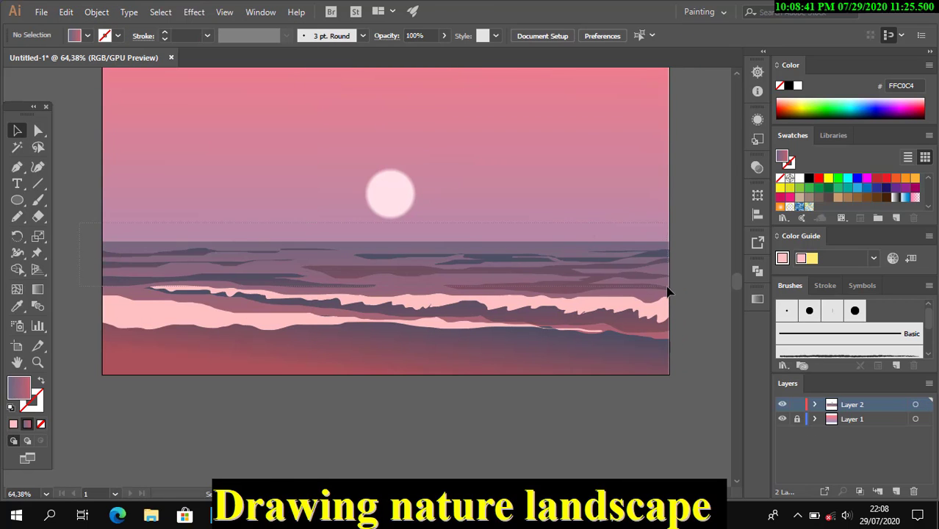
left_click_drag(667, 292, 472, 398)
left_click(471, 398)
Squash the far wave strips down slightly.
left_click_drag(662, 278, 387, 253)
left_click(517, 426)
left_click_drag(89, 246, 676, 288)
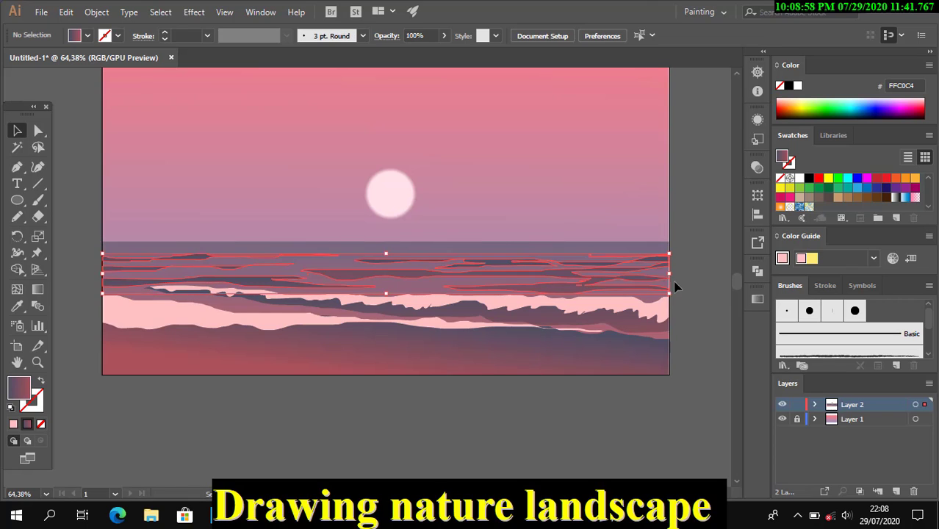
left_click(500, 423)
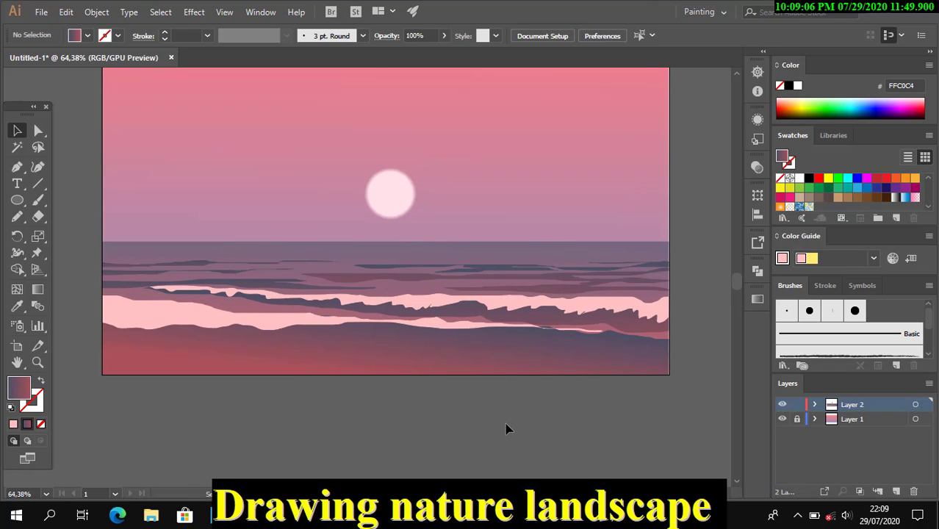
Give the foam wave a gradient and brighten the waves toward light pink in Recolor Artwork.
left_click(668, 307)
left_click(27, 424)
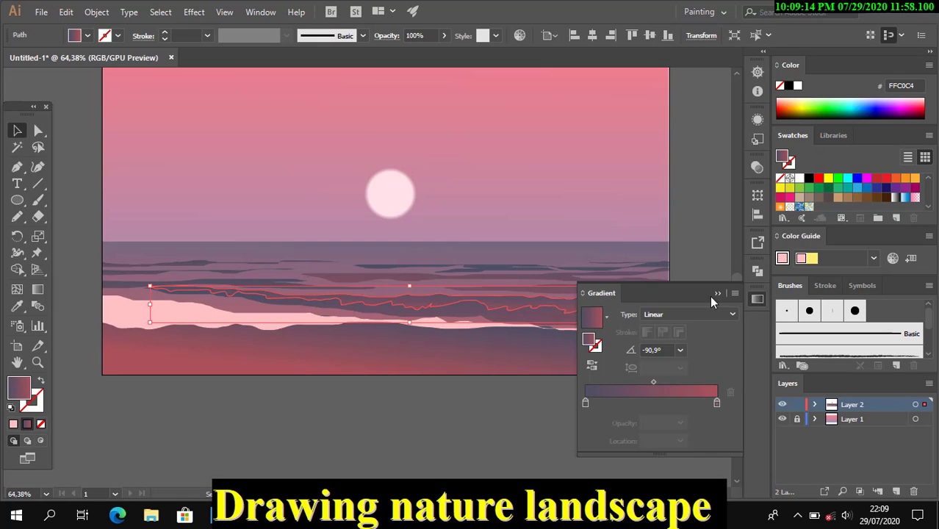
left_click(717, 293)
left_click_drag(404, 324, 448, 401)
left_click_drag(411, 268, 411, 312)
left_click(520, 35)
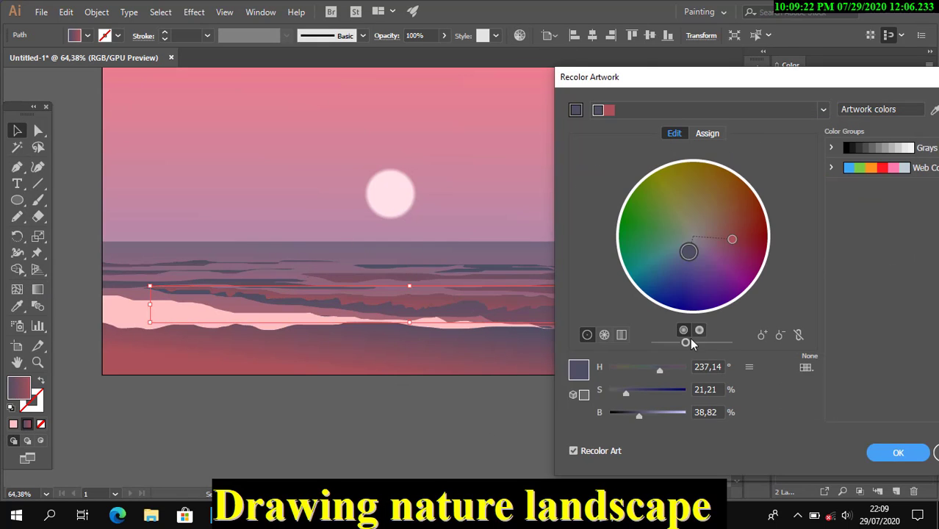
left_click_drag(685, 343, 714, 343)
left_click_drag(732, 239, 723, 239)
key("Return")
Run the foam wave's pink-lavender gradient vertically.
left_click(163, 338)
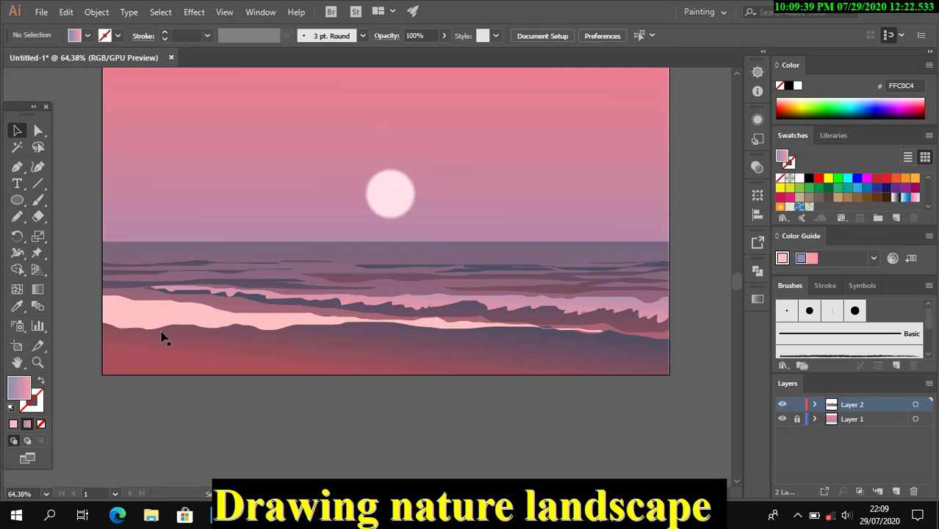
left_click(26, 423)
left_click(37, 290)
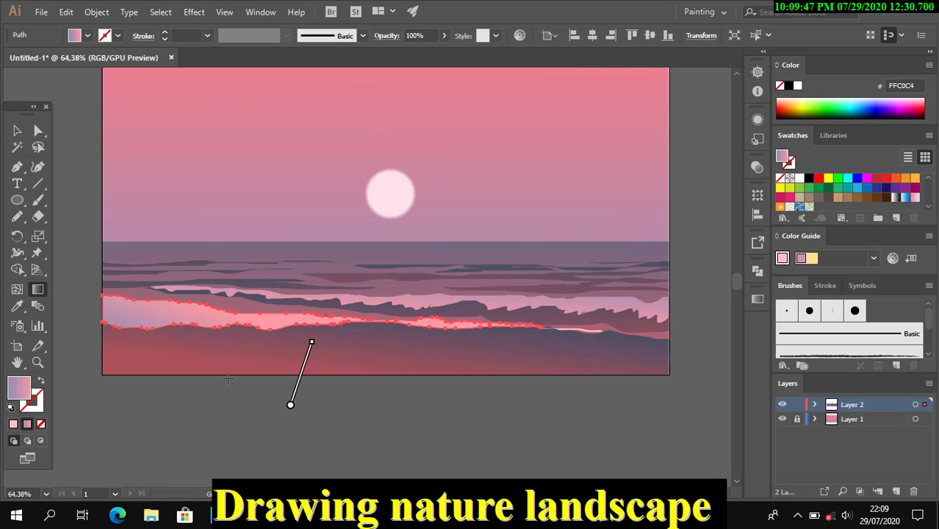
left_click_drag(321, 304, 314, 381)
key("v")
left_click(580, 448)
scroll(518, 471, "left", 3)
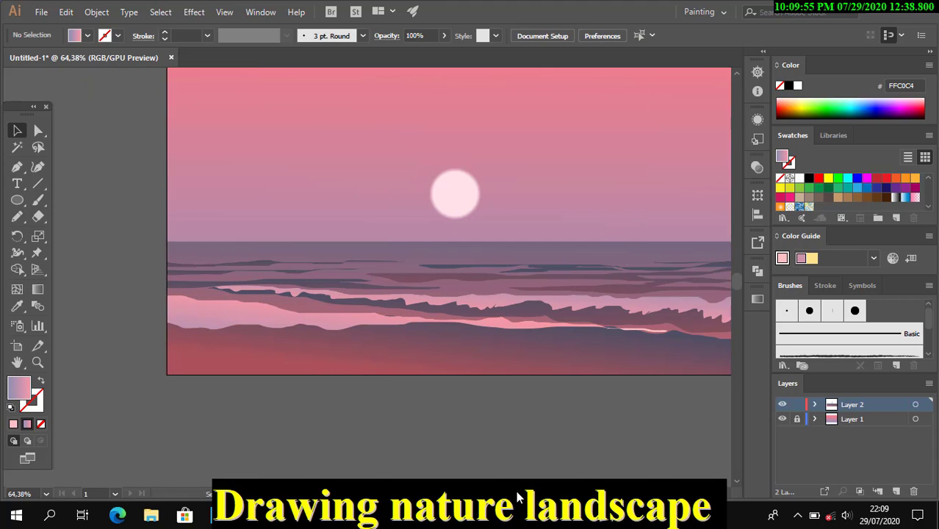
scroll(518, 498, "right", 3)
key("n")
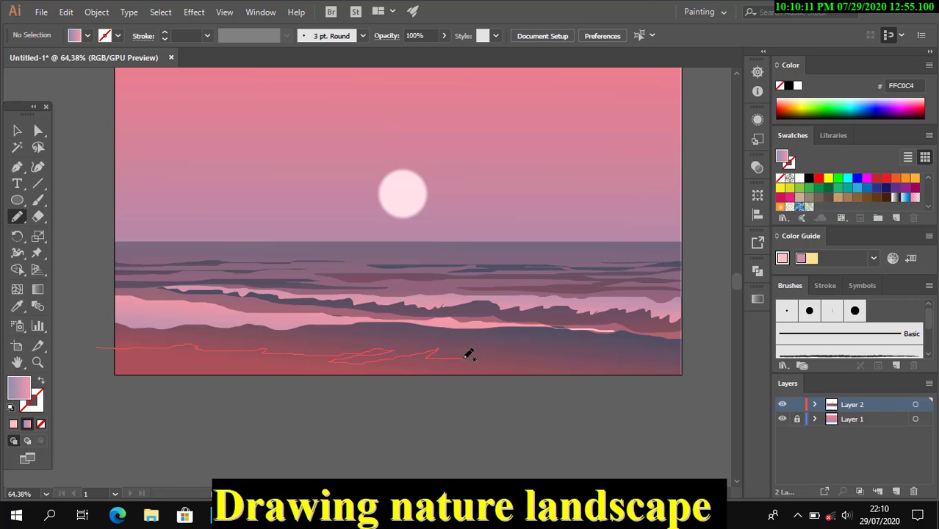
Draw a wave along the bottom edge, fill it with a vertical gradient, and clip it to the artboard.
left_click_drag(656, 402, 103, 338)
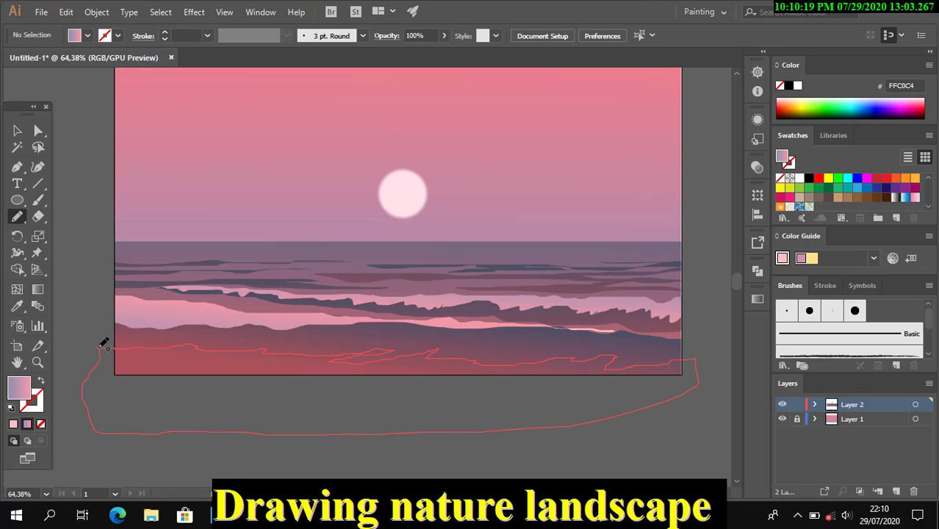
key("g")
left_click(448, 357)
scroll(324, 403, "down", 1)
scroll(324, 404, "down", 1)
left_click_drag(388, 339, 367, 429)
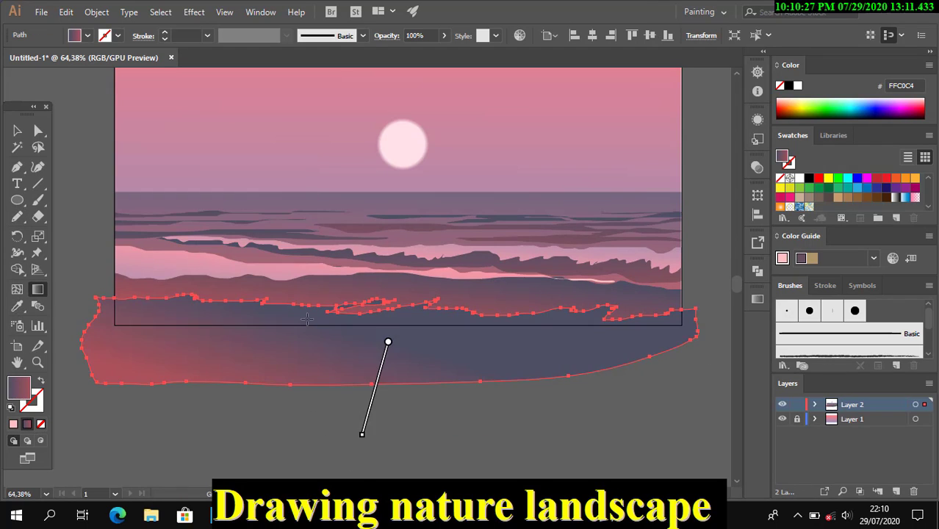
left_click_drag(390, 335, 373, 441)
key("v")
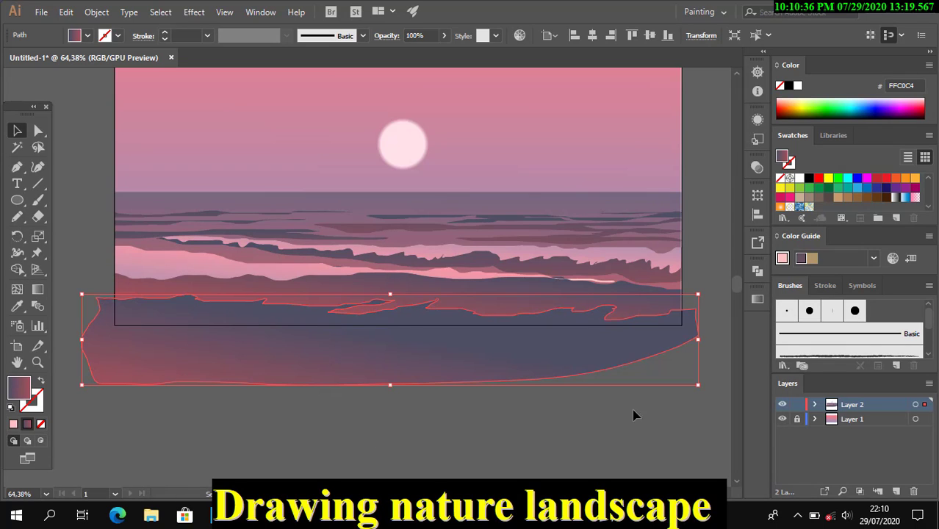
key("ctrl+7")
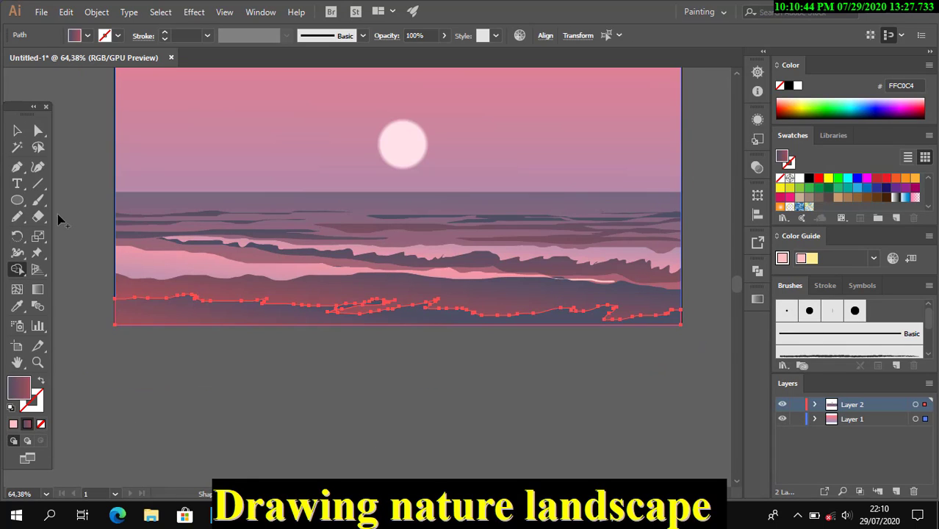
left_click(372, 463)
scroll(372, 463, "right", 1)
Darken the bottom wave's colours to dark mauve in Recolor Artwork.
left_click(206, 319)
left_click(520, 35)
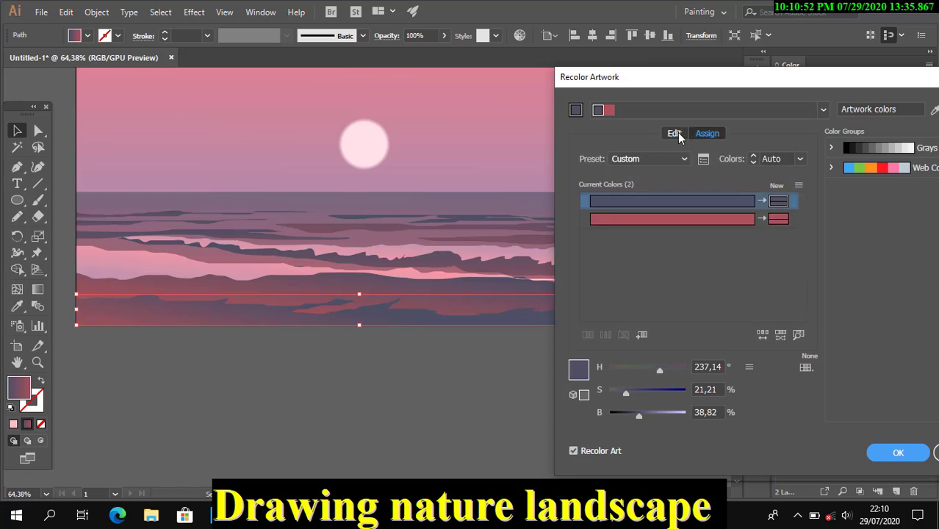
left_click(674, 133)
left_click_drag(727, 343, 670, 346)
left_click(897, 452)
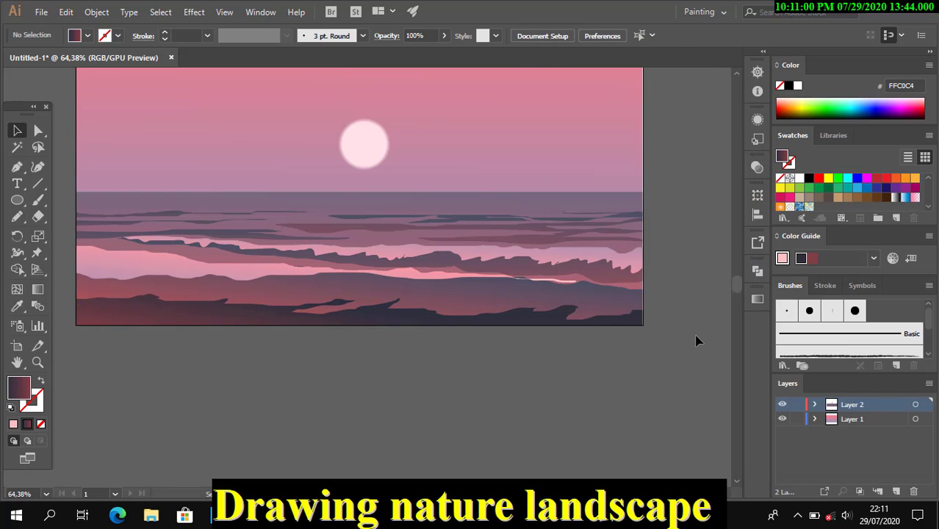
key("g")
key("v")
left_click(457, 441)
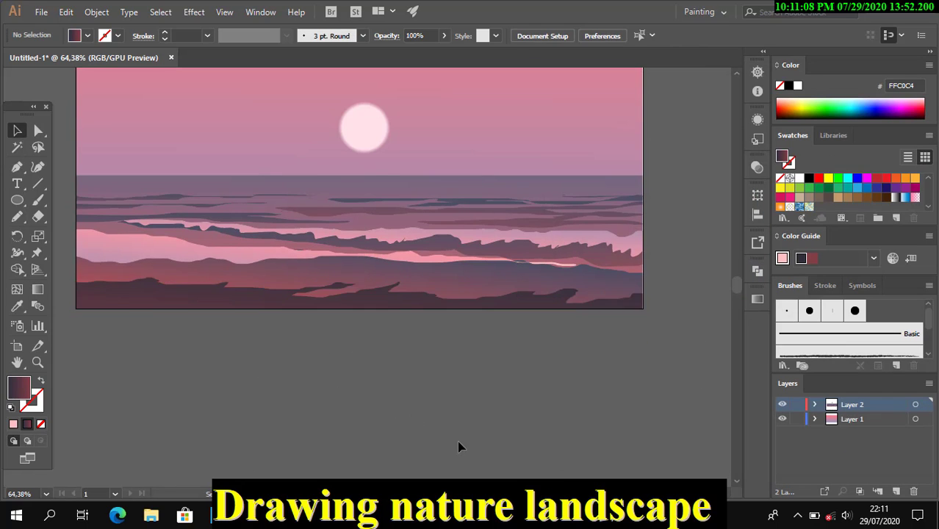
left_click_drag(496, 405, 520, 471)
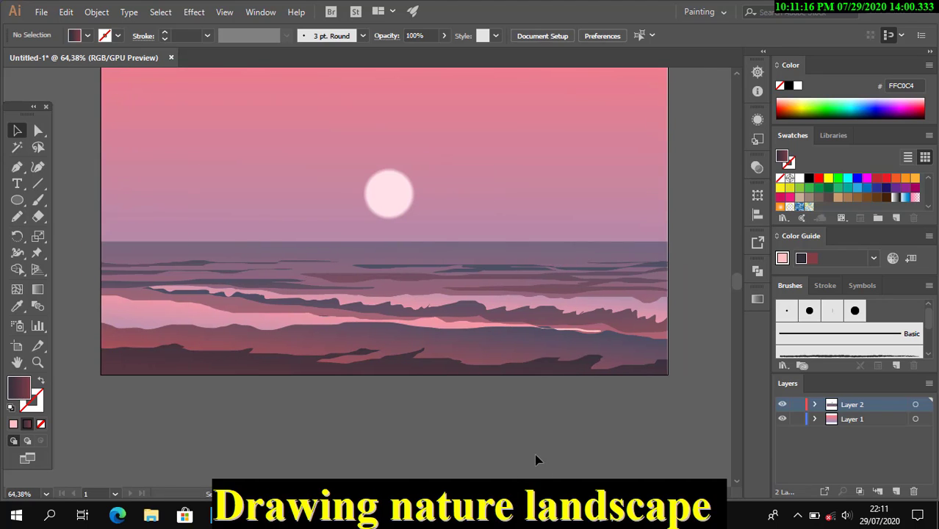
scroll(683, 451, "up", 2)
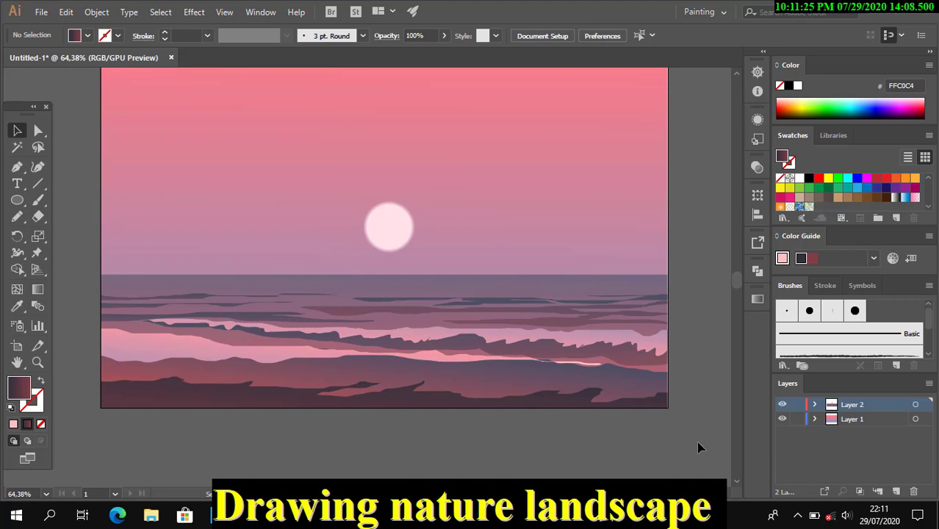
Recolour the strip at the shoreline edge light pink as a thin highlight and trim its tip.
left_click(576, 362)
left_click(635, 463)
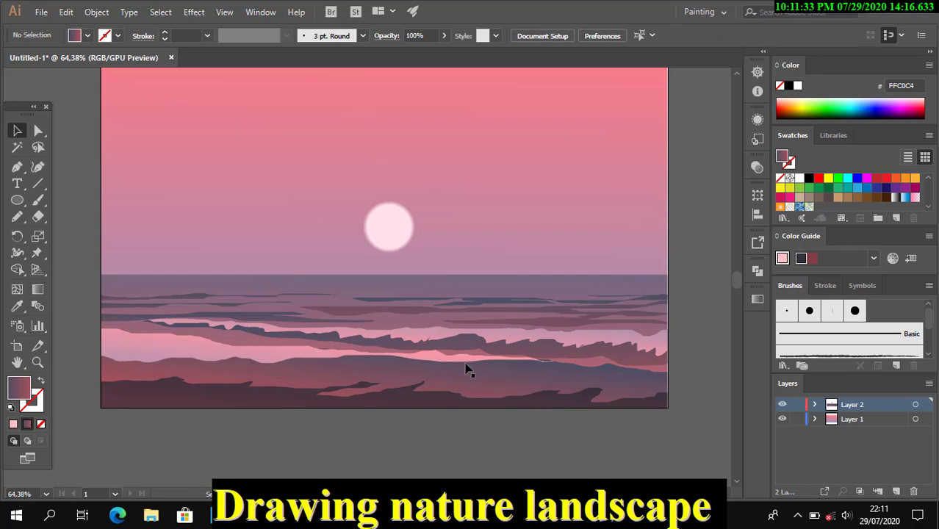
left_click(465, 368)
left_click(552, 372)
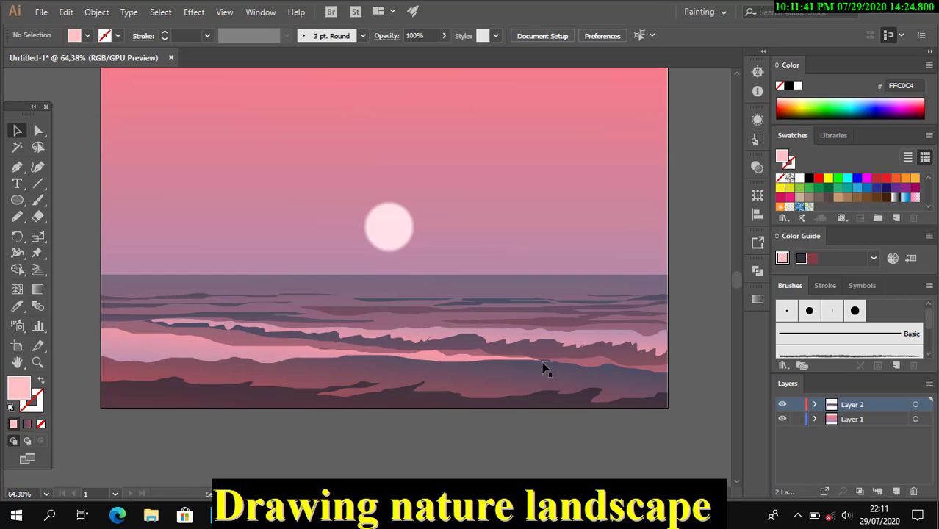
left_click(547, 369)
scroll(517, 354, "up", 5)
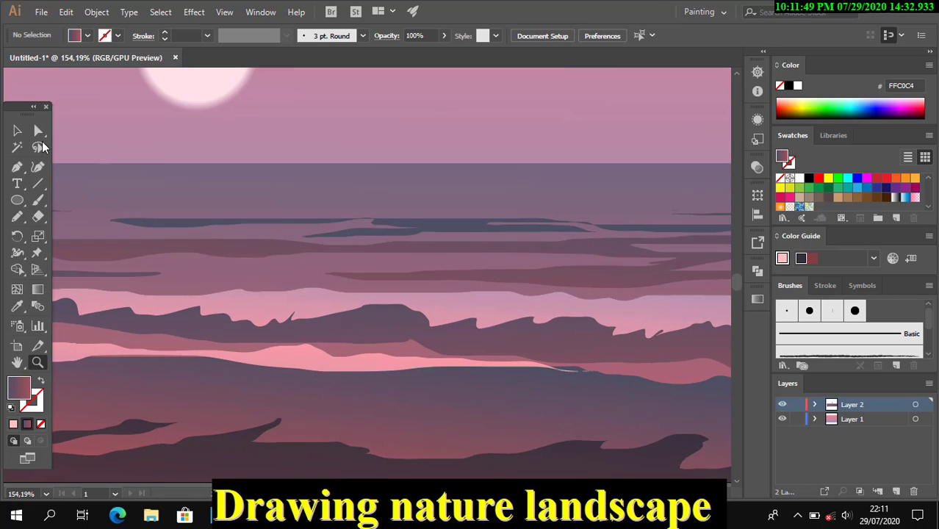
left_click(584, 372)
left_click(346, 361)
left_click(567, 371)
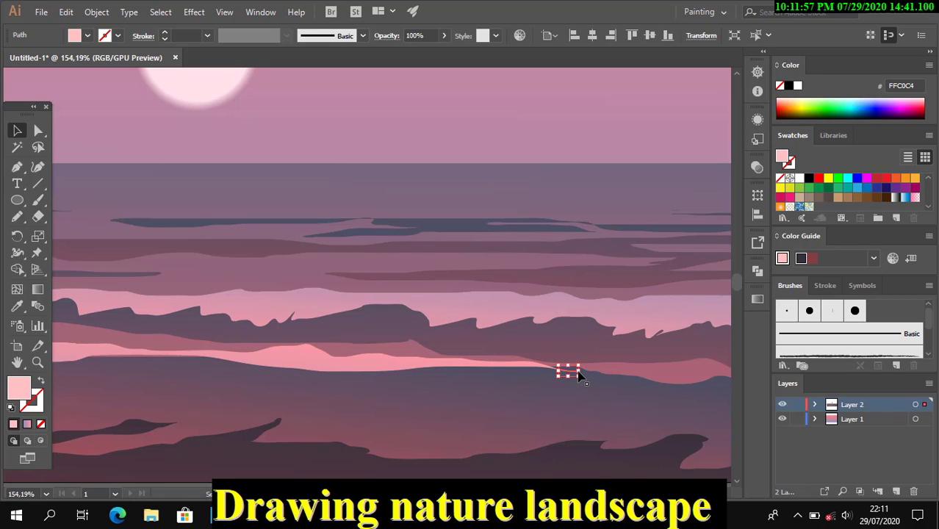
left_click(659, 449)
key("ctrl+minus")
key("ctrl+minus")
key("ctrl+minus")
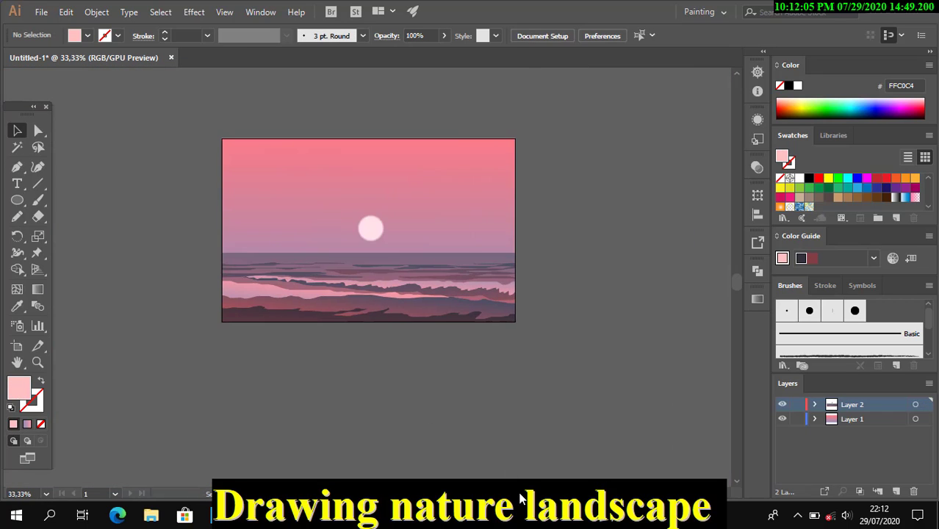
scroll(374, 289, "up", 3)
Adjust the sky rectangle's Brightness in Recolor Artwork for a deeper violet horizon.
left_click(199, 184)
left_click(37, 289)
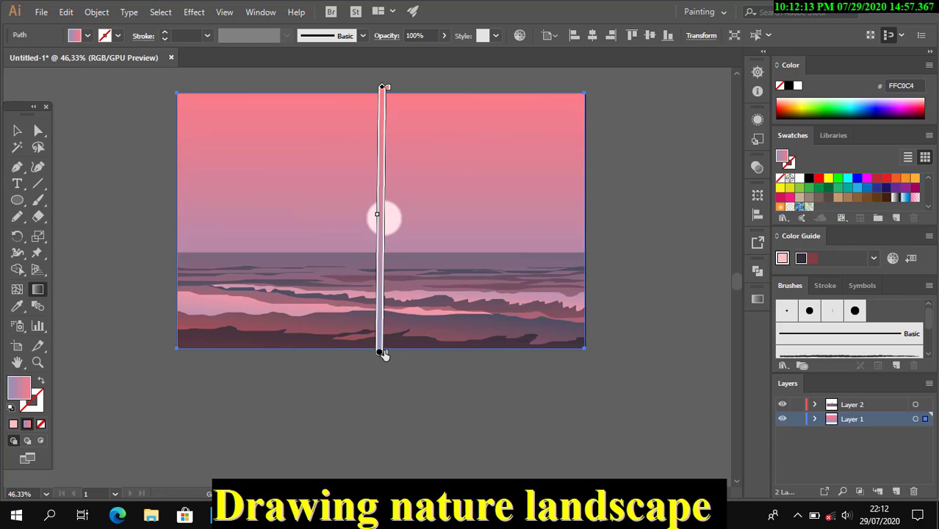
key("v")
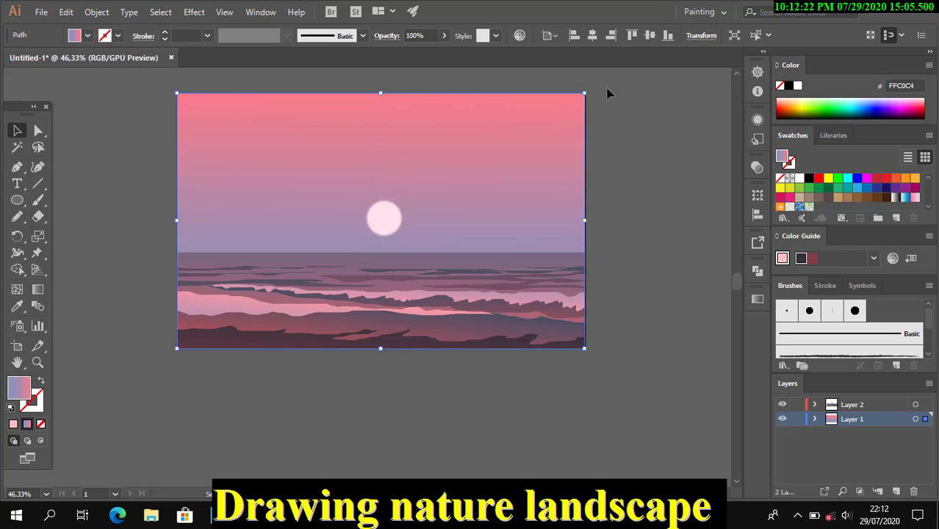
left_click(519, 35)
left_click_drag(673, 412, 647, 416)
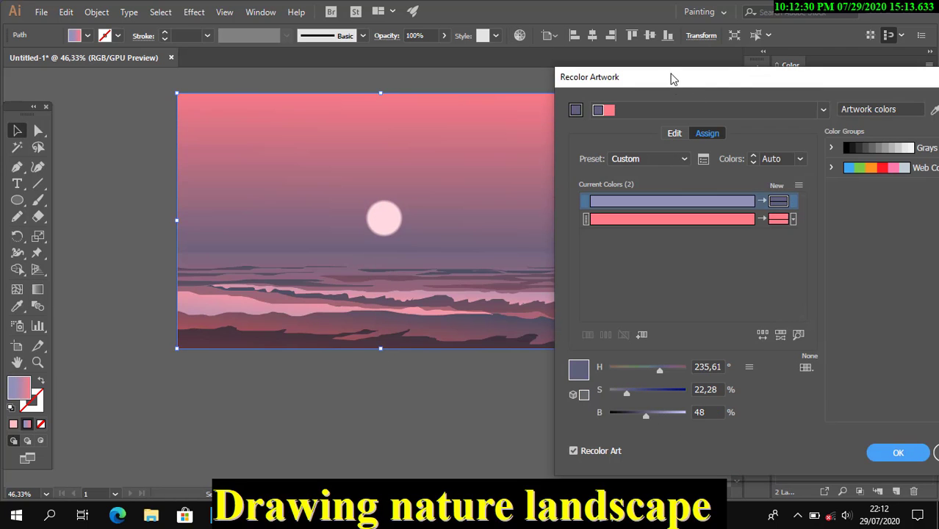
left_click_drag(670, 77, 720, 81)
mouse_move(694, 420)
left_mouse_down()
mouse_move(704, 419)
mouse_move(696, 417)
left_mouse_up()
left_click(927, 455)
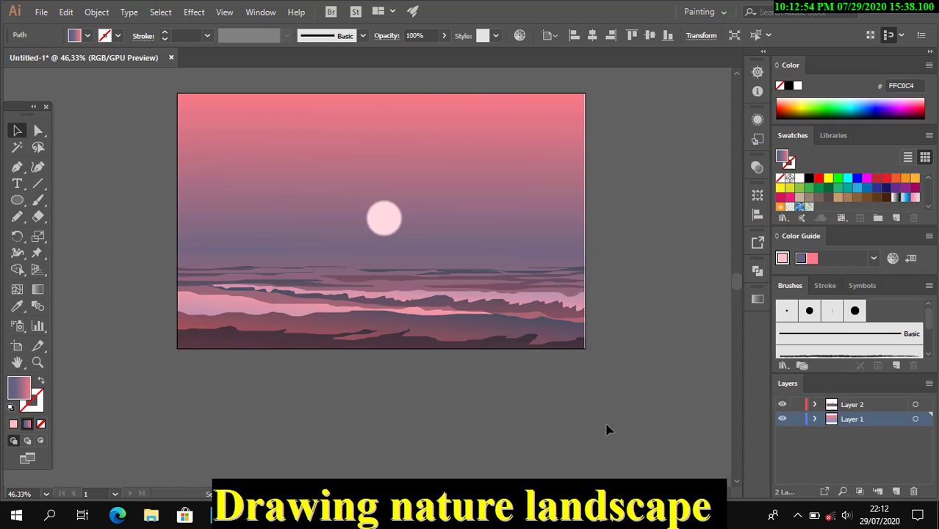
left_click(607, 428)
Darken the sea and waves, then rerun the strip gradient below the sun vertically.
left_click(382, 323)
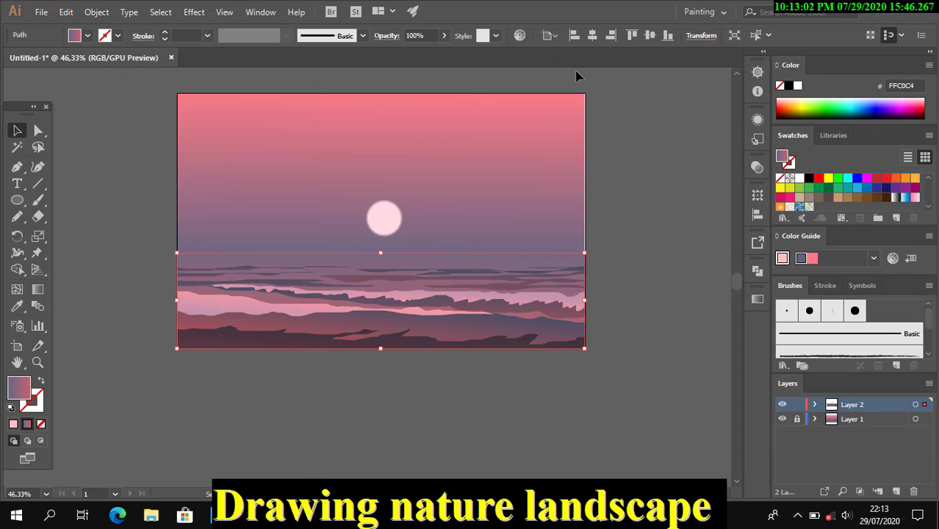
left_click(519, 35)
left_click_drag(698, 418, 688, 417)
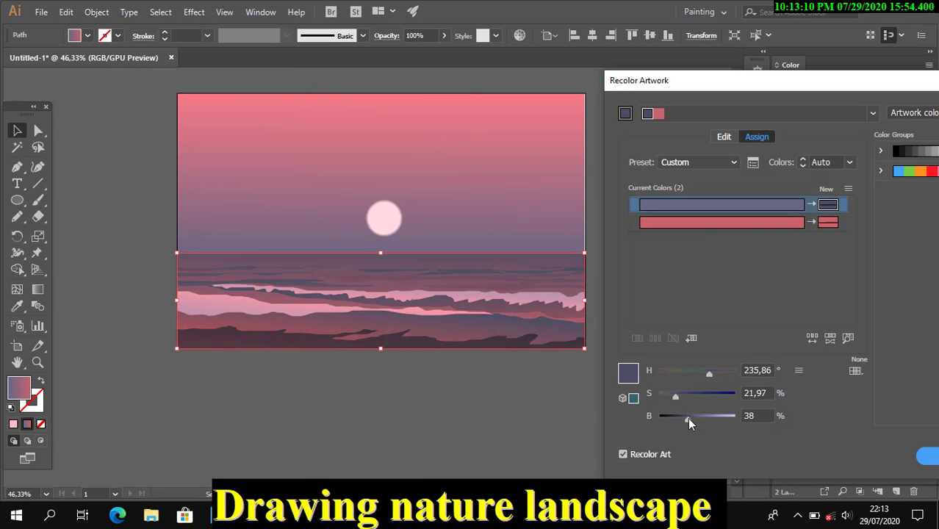
left_click(926, 455)
mouse_move(377, 232)
left_mouse_down()
mouse_move(383, 350)
mouse_move(381, 338)
left_mouse_up()
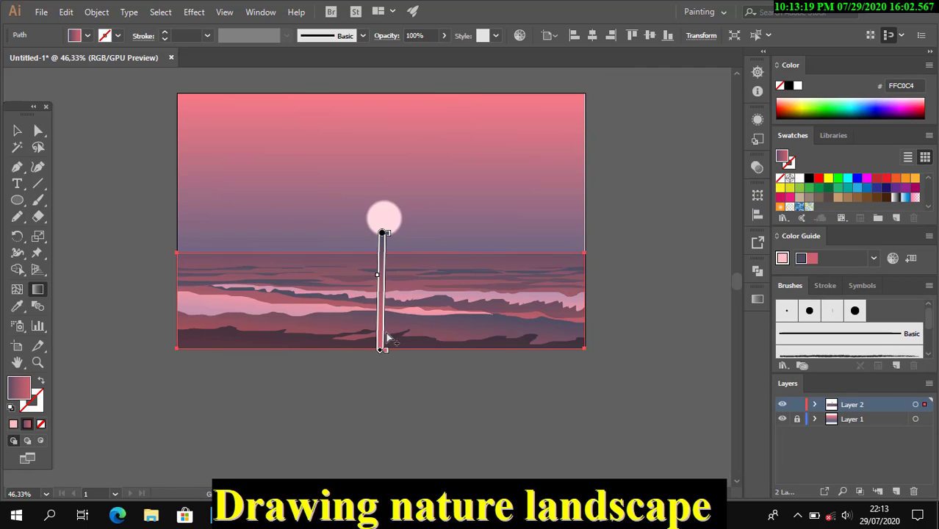
left_click_drag(381, 250, 379, 366)
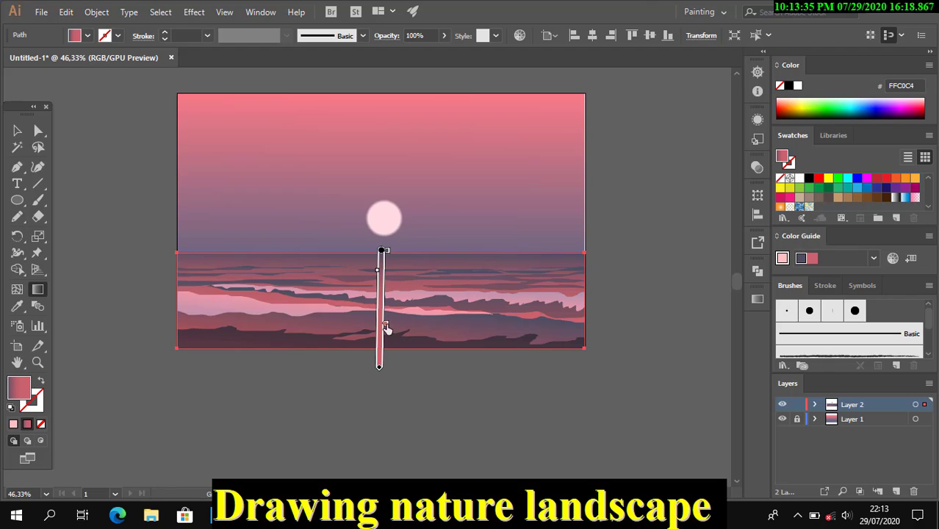
key("v")
Soften the pink sea colour and shift the horizon violet toward blue at brightness 34.
left_click(519, 35)
left_click(723, 137)
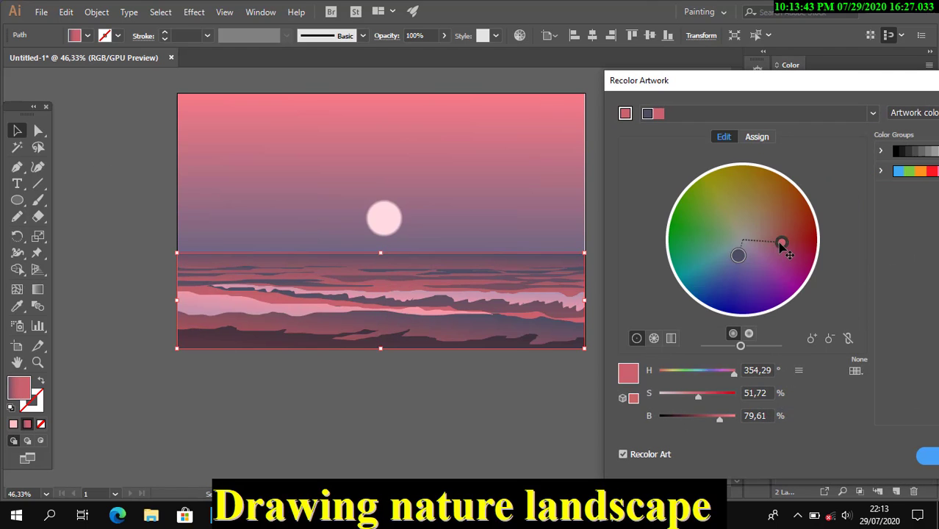
left_click_drag(783, 247, 737, 261)
left_click(738, 257)
left_click(691, 419)
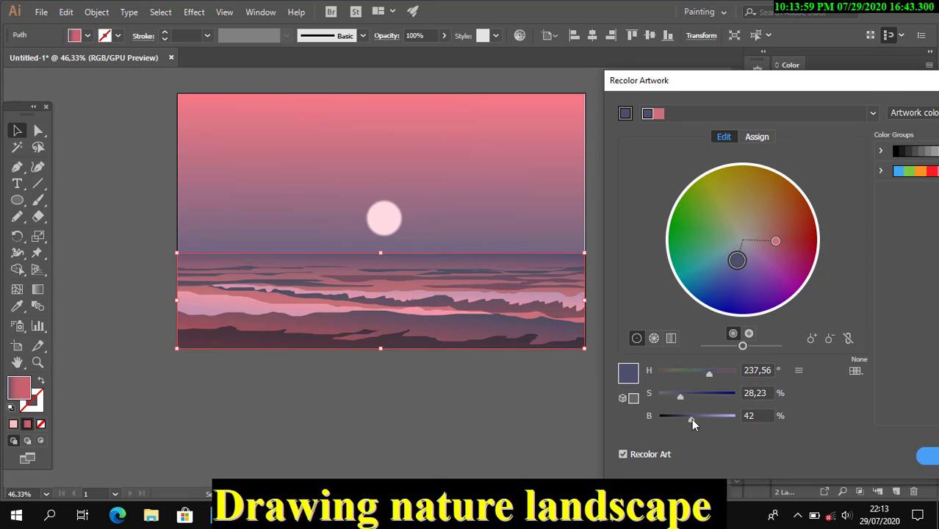
left_click_drag(775, 242, 779, 243)
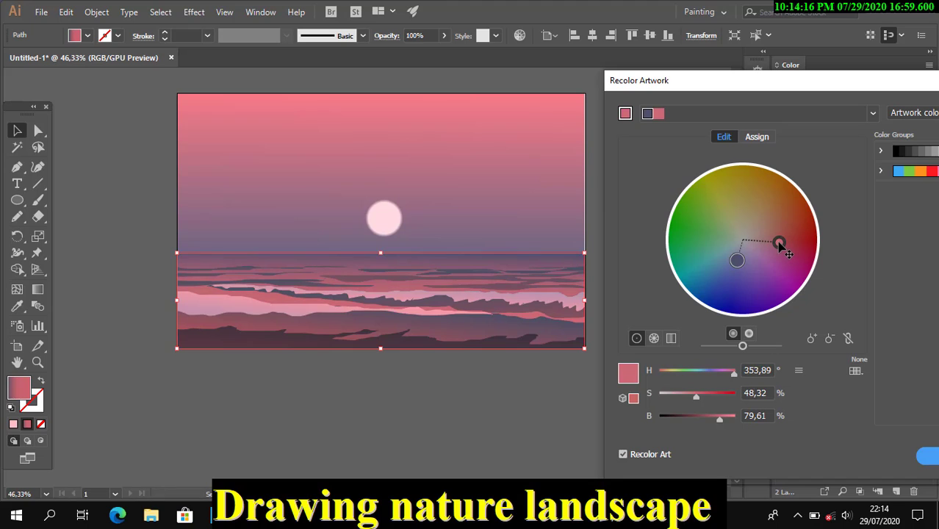
left_click(737, 260)
left_click(684, 417)
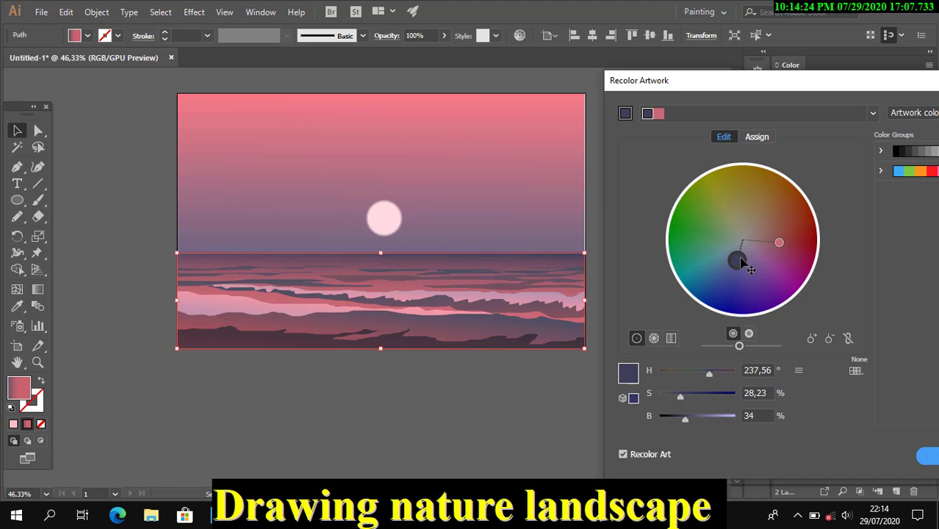
left_click_drag(740, 258, 731, 269)
key("Return")
left_click(655, 373)
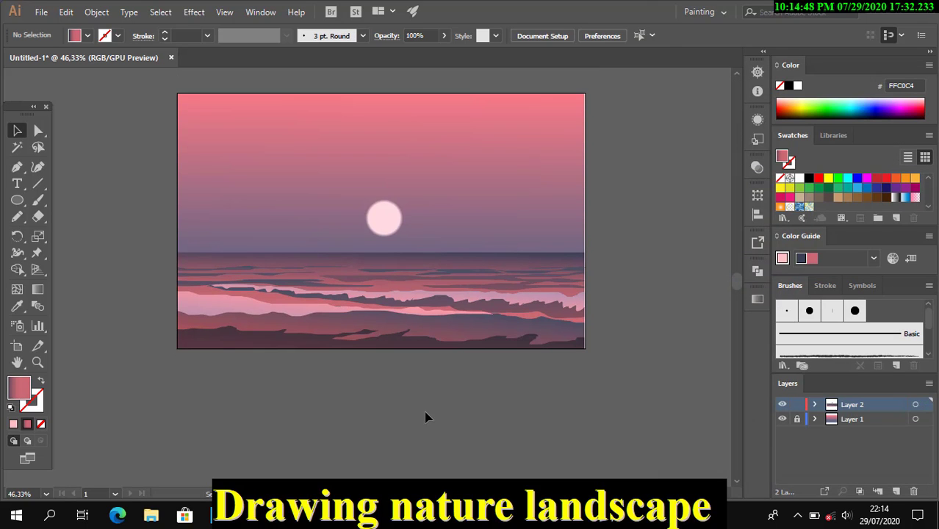
Recolour the pale wave streak toward a lavender tint.
left_click(411, 303)
left_click(519, 35)
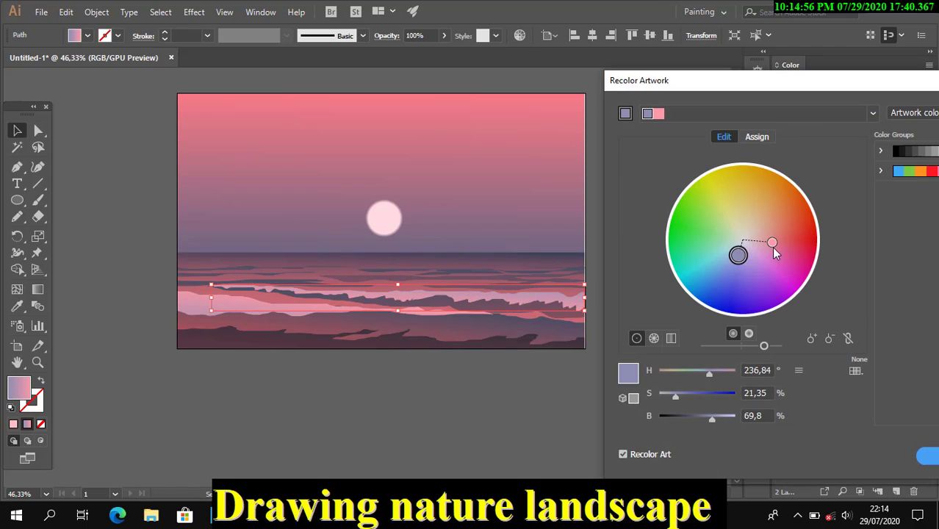
left_click(771, 242)
left_click_drag(737, 252, 758, 259)
key("Return")
left_click(612, 401)
Recolour the sea gradient, raising the pink's brightness to 91 and shifting it slightly toward red.
left_click(575, 277)
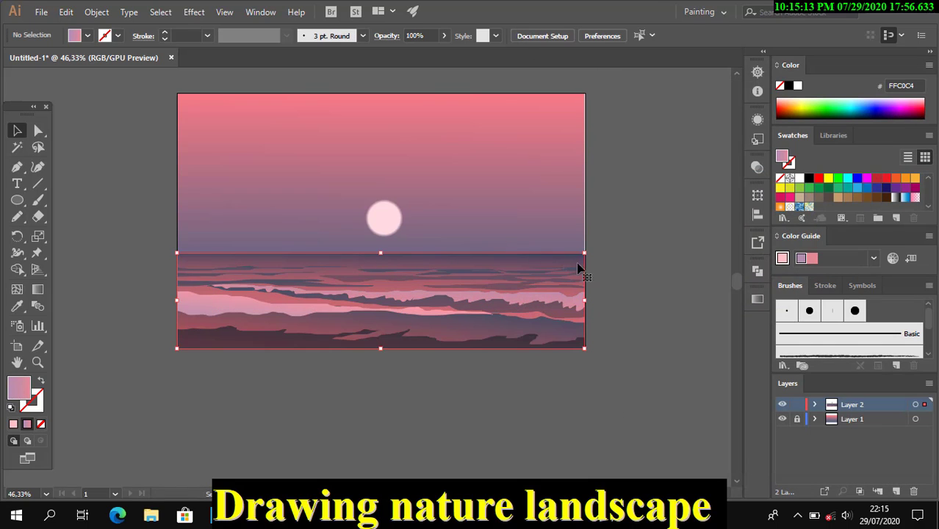
key("g")
left_click(520, 35)
left_click(720, 222)
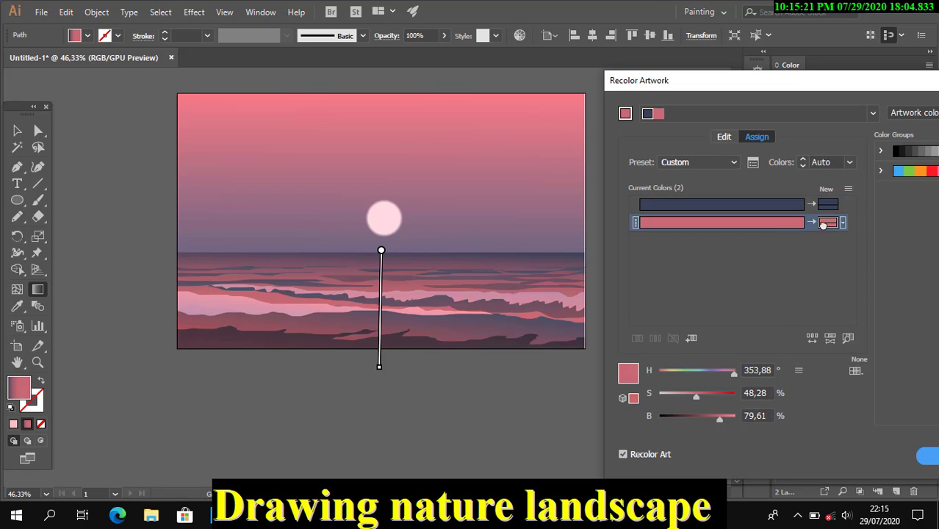
mouse_move(719, 416)
left_mouse_down()
mouse_move(711, 416)
mouse_move(728, 417)
left_mouse_up()
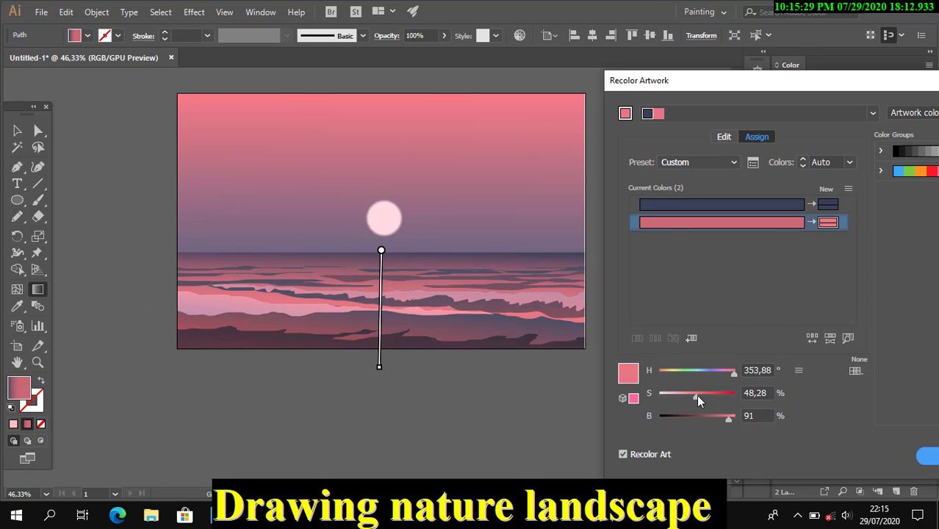
left_click(724, 136)
left_click_drag(780, 243, 779, 236)
left_click(836, 453)
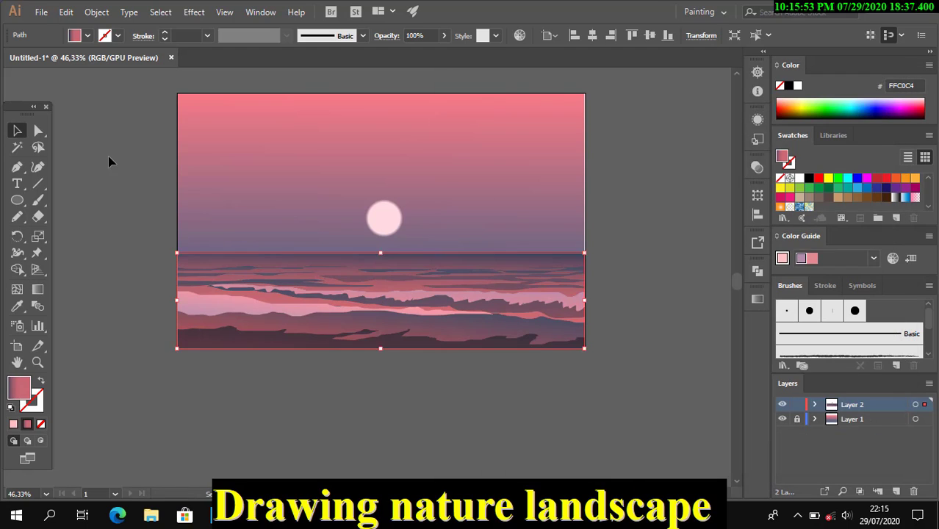
left_click(124, 322)
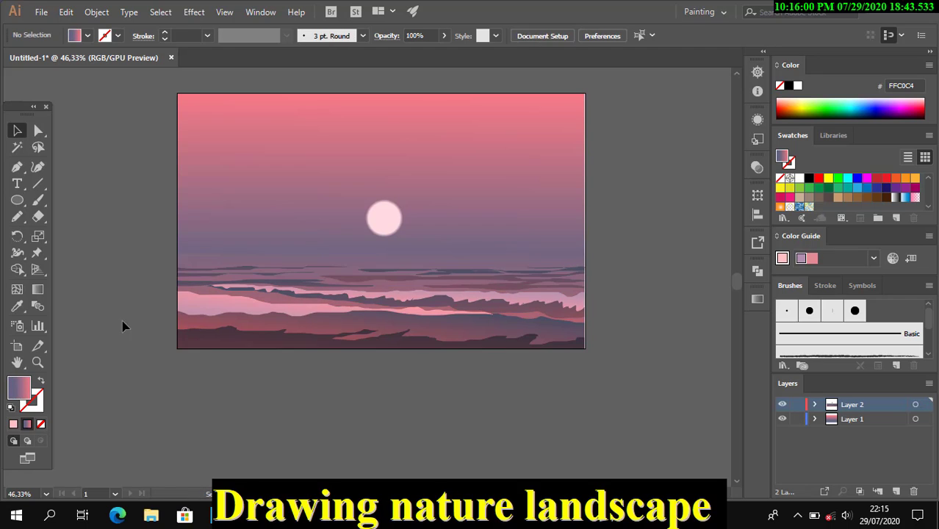
Recolour the sky so its violet is darker, brightness 45.
left_click(581, 243)
left_click(520, 35)
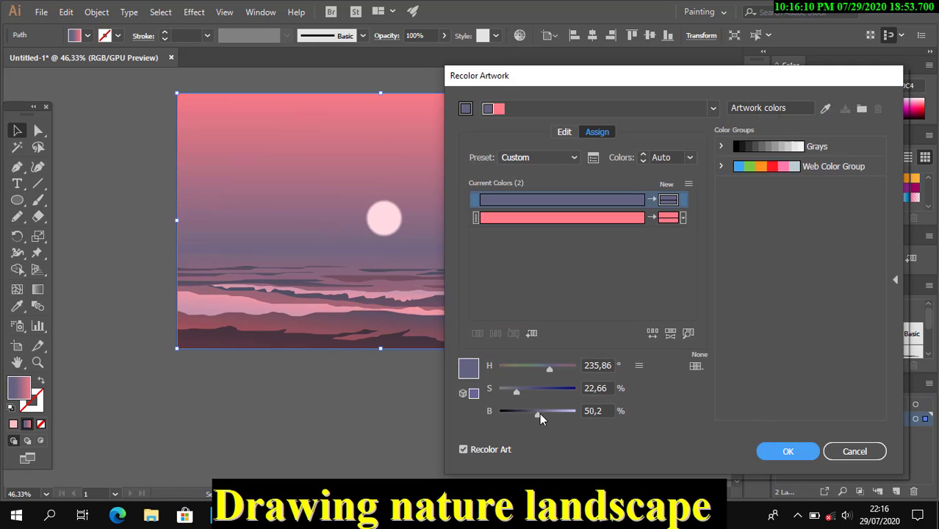
left_click_drag(539, 417, 535, 412)
mouse_move(564, 77)
left_mouse_down()
mouse_move(699, 89)
mouse_move(630, 90)
left_mouse_up()
left_click(838, 453)
left_click(661, 377)
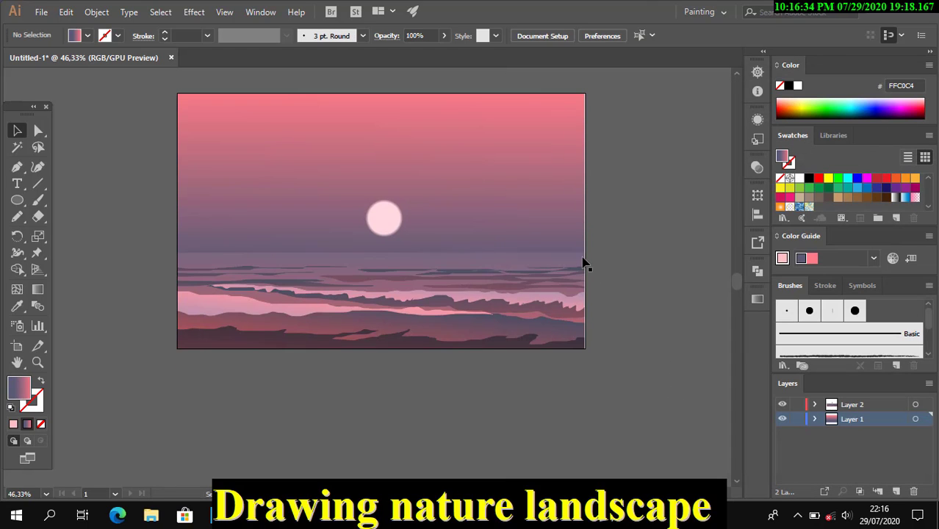
Unlock all locked artwork with Object > Unlock All.
key("ctrl+a")
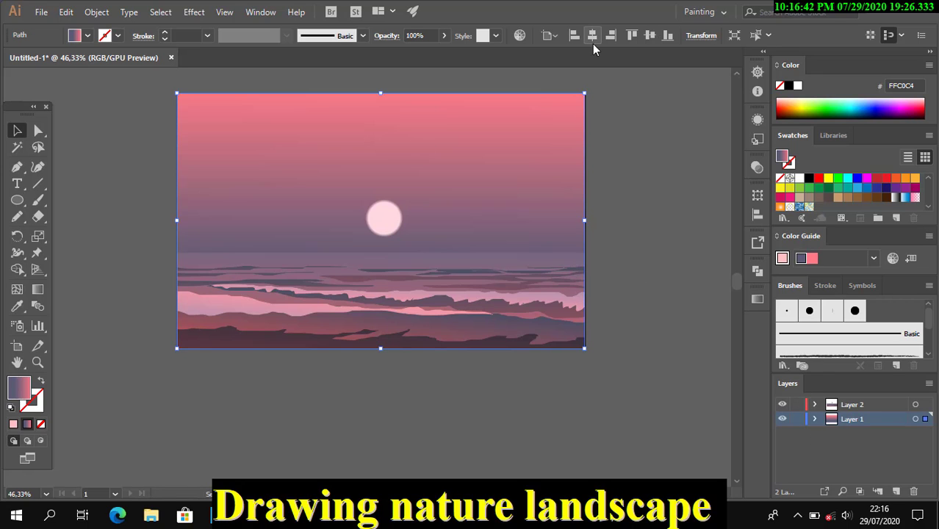
left_click(97, 12)
left_click(157, 90)
left_click(101, 189)
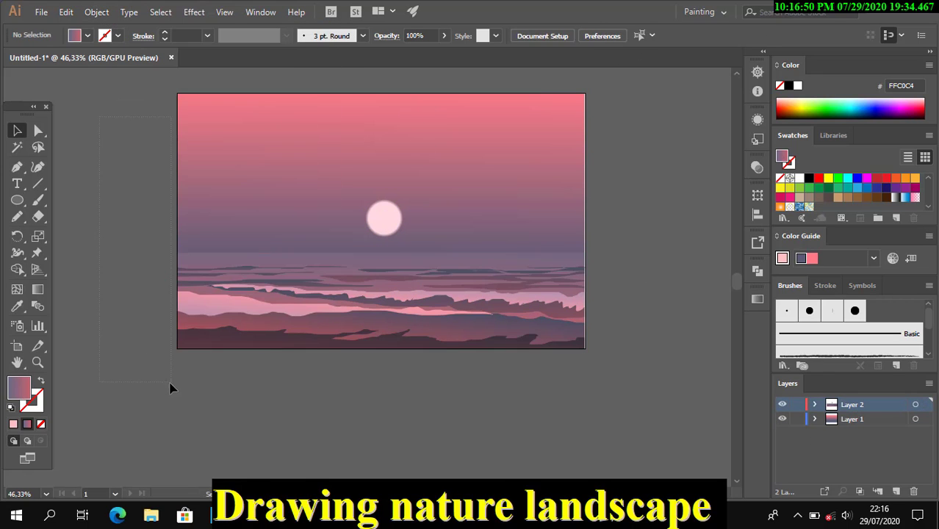
Marquee-select all the waves and recolour them together to darker tones.
left_click_drag(619, 257, 618, 257)
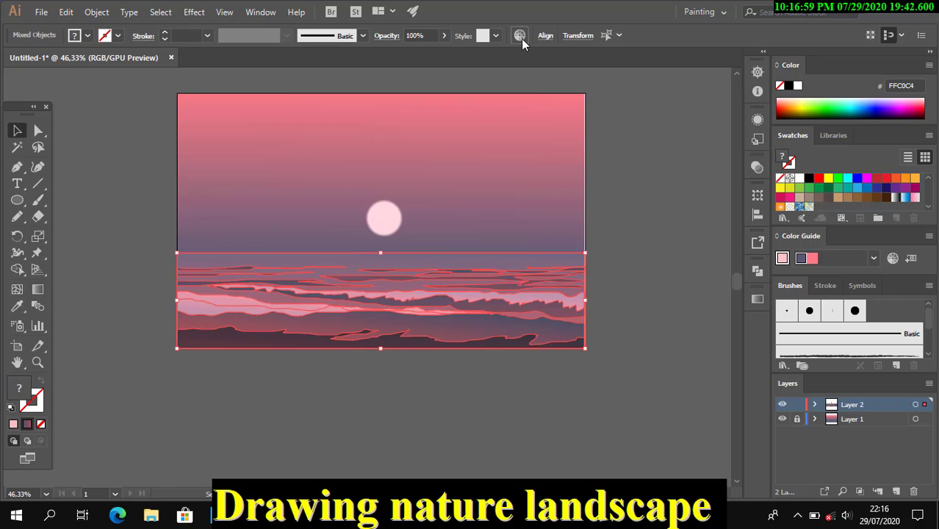
left_click(519, 35)
left_click_drag(639, 348, 620, 350)
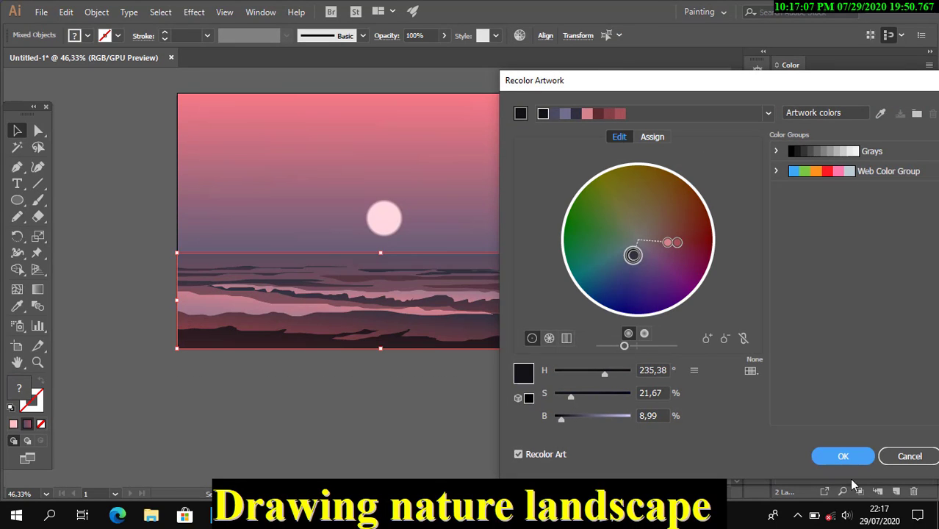
left_click(842, 456)
left_click(675, 417)
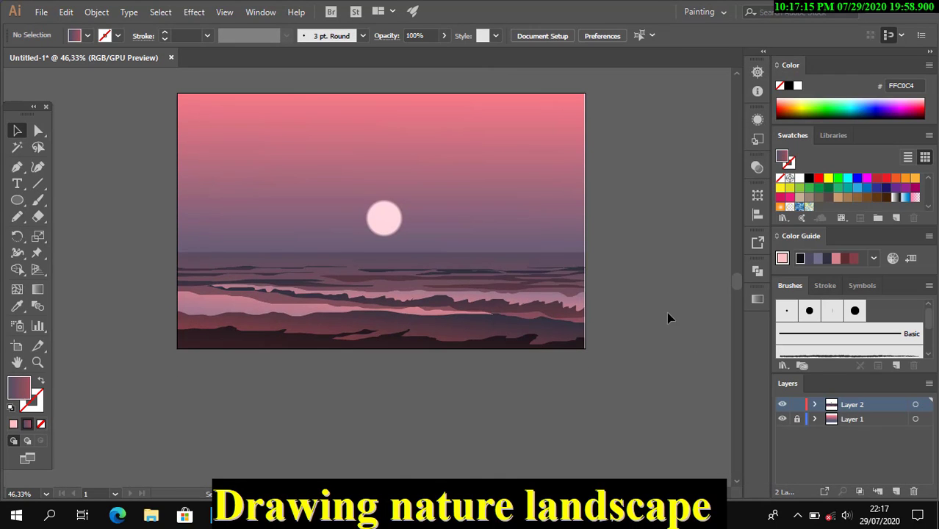
Change the background rectangle's width in the Transform settings.
scroll(573, 420, "up", 1)
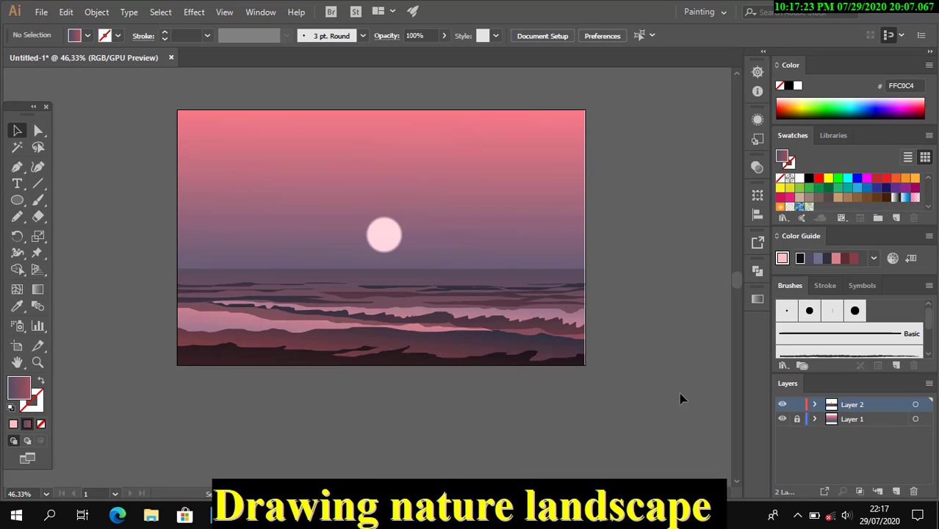
left_click(584, 236)
left_click(701, 36)
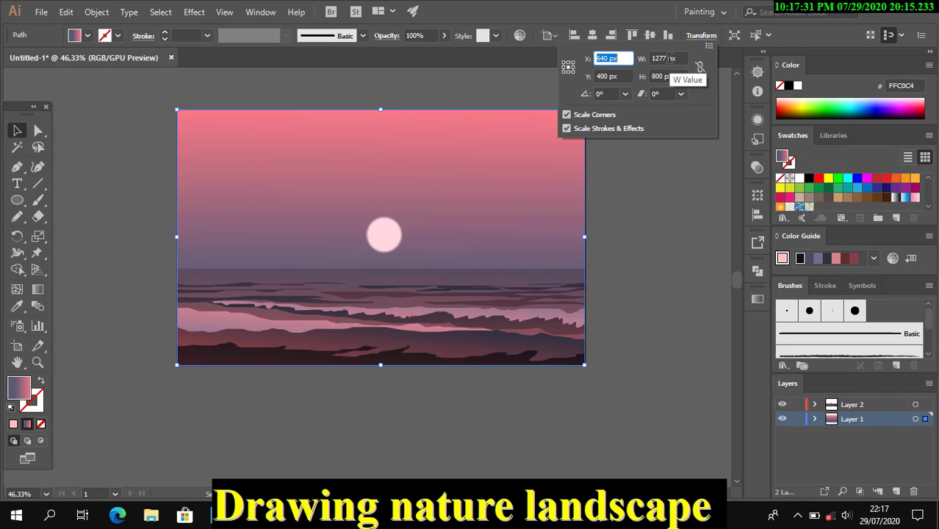
left_click(669, 58)
key("BackSpace")
key("BackSpace")
key("BackSpace")
left_click(666, 76)
key("Return")
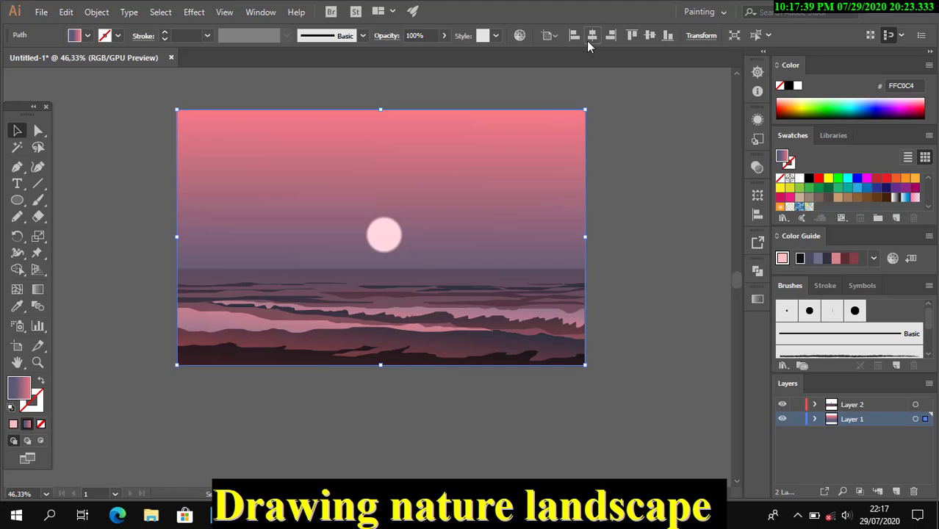
left_click(650, 151)
Set the wave layer artwork's width so it measures 1278.5 by 467 px.
scroll(660, 274, "down", 2)
scroll(660, 274, "up", 2)
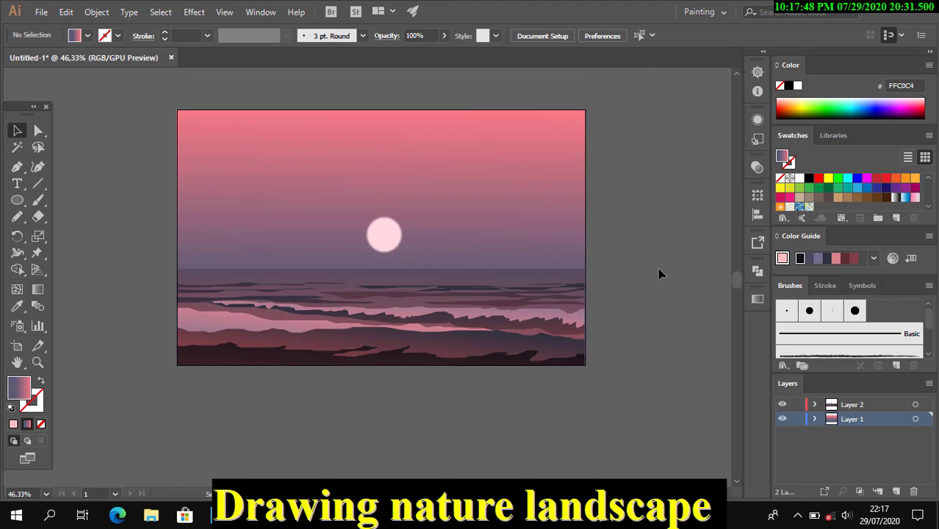
scroll(663, 302, "down", 1)
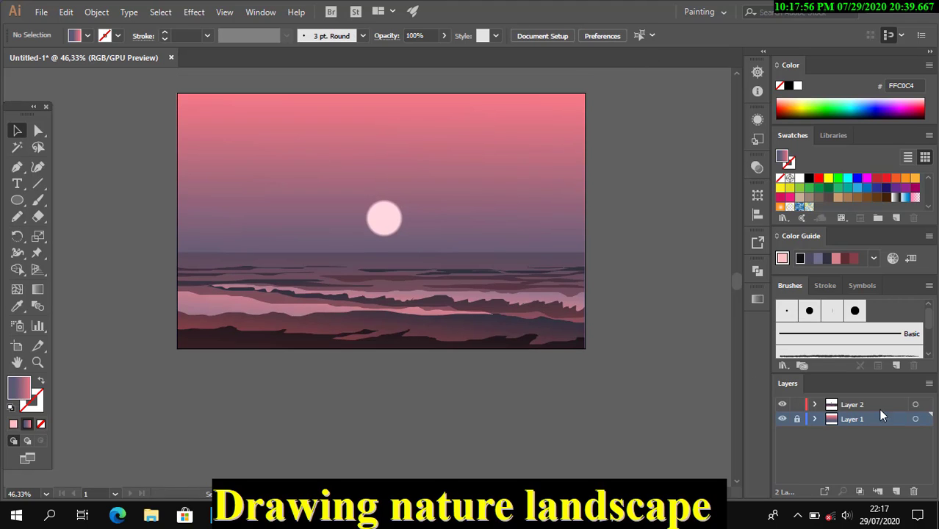
left_click(914, 404)
left_click(700, 35)
left_click(664, 58)
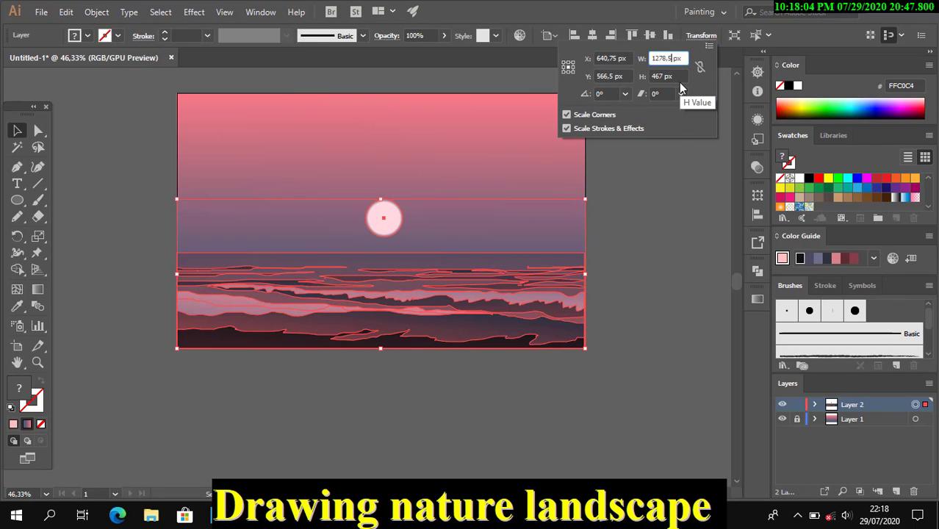
key("Return")
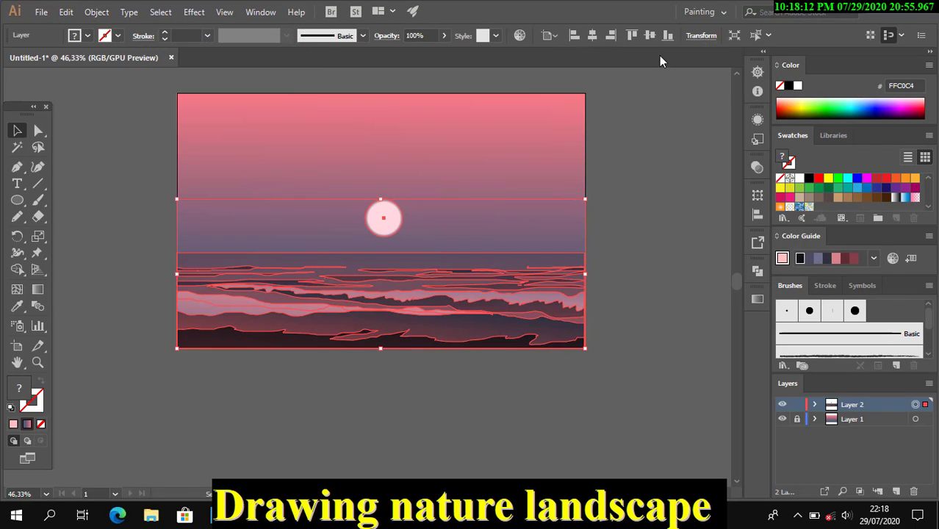
left_click(636, 299)
Reselect the wave artwork, use the Object menu, and zoom in on the artboard.
scroll(636, 299, "down", 1)
scroll(634, 297, "up", 1)
scroll(645, 336, "up", 1)
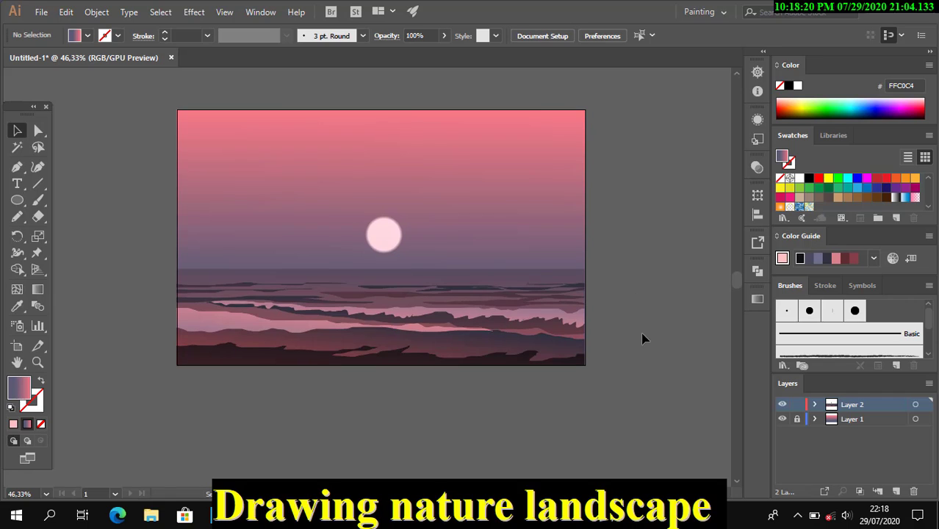
left_click(915, 404)
left_click(96, 12)
left_click(297, 106)
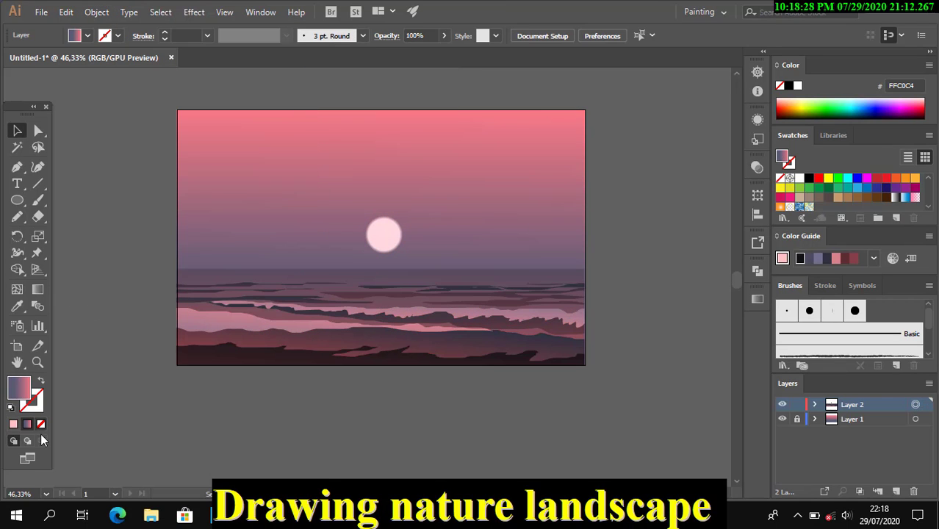
key("z")
left_click(285, 317)
left_click_drag(285, 318, 301, 318)
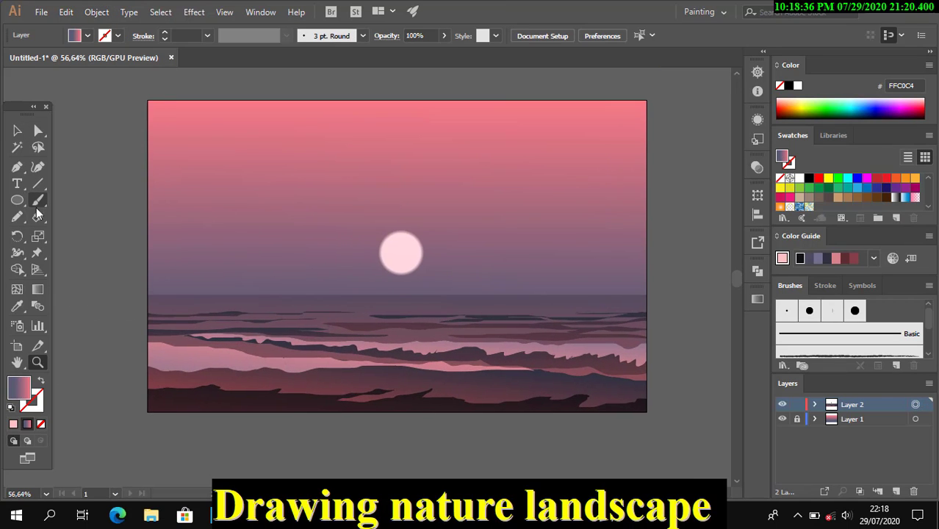
left_click(17, 167)
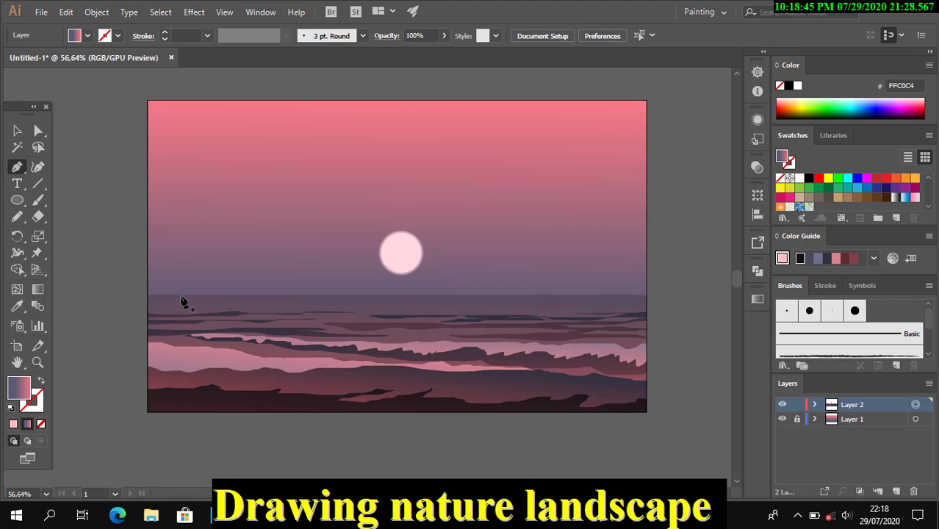
Draw a narrow post shape near the left water and fill it black.
left_click(170, 303)
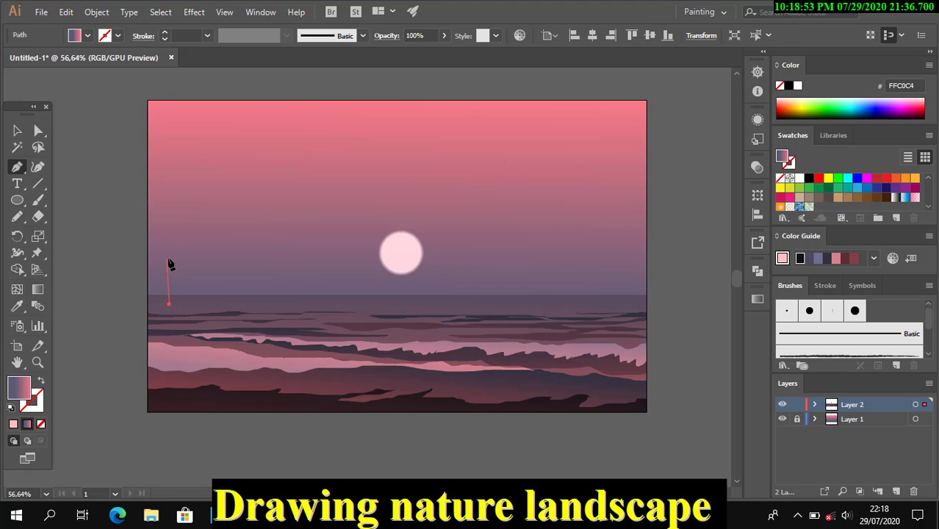
left_click(173, 252)
left_click(17, 131)
mouse_move(170, 304)
left_mouse_down()
mouse_move(176, 310)
mouse_move(203, 252)
left_mouse_up()
left_click(808, 178)
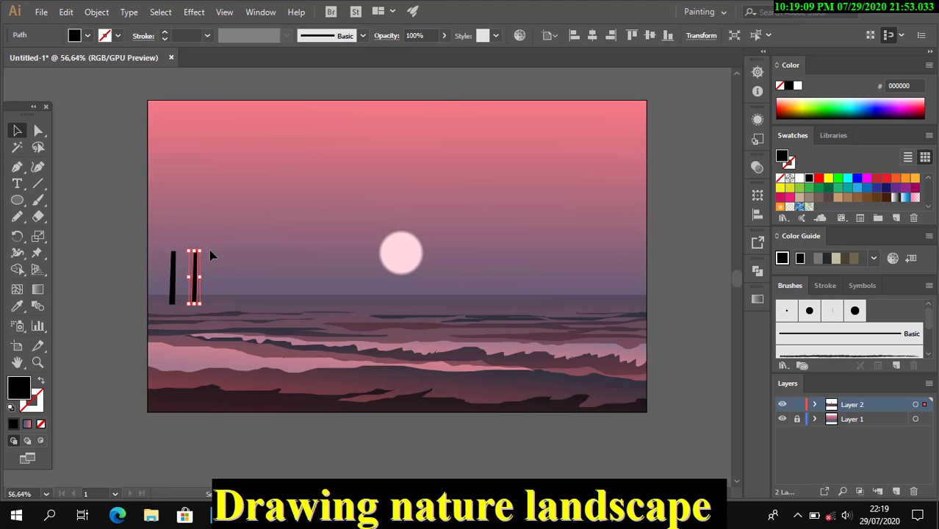
Repeat the post copy with Ctrl+D to form an evenly spaced row, adjusting post spacing.
key("ctrl+d")
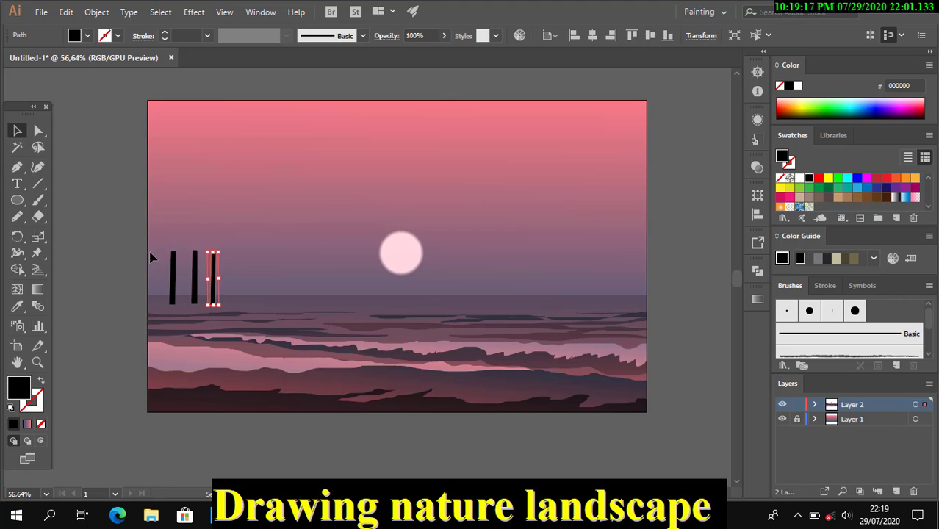
key("ctrl+d")
key("ctrl+d")
key("ctrl+d")
key("ctrl+d")
key("ctrl+d")
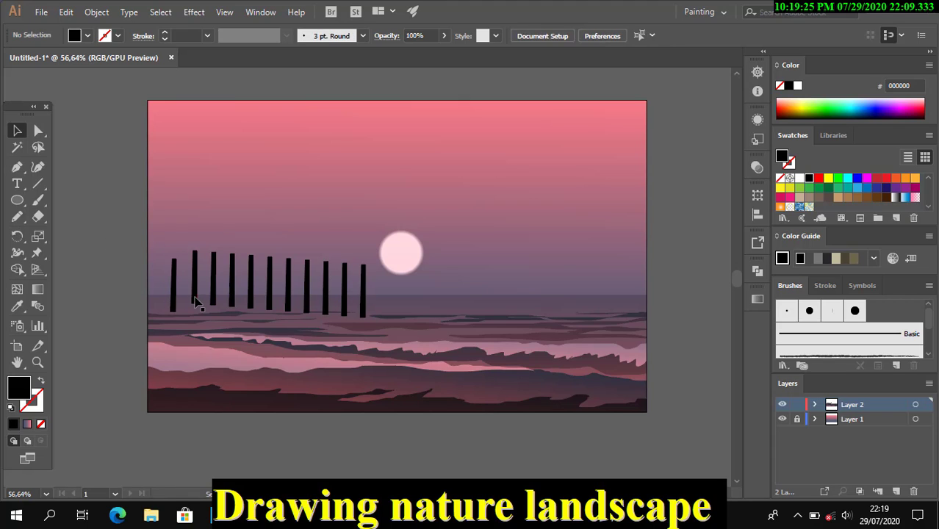
left_click(194, 298)
left_click(231, 297)
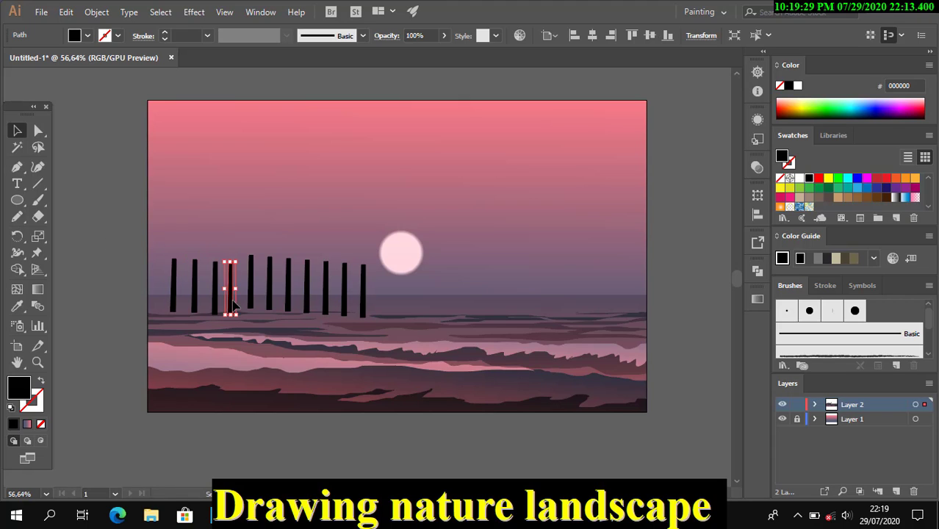
left_click(270, 296)
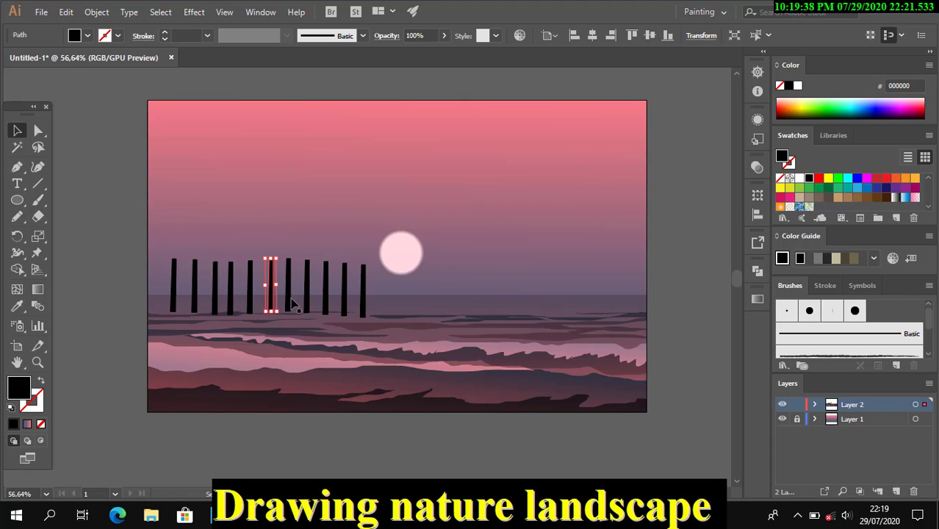
left_click(131, 247)
left_click(17, 166)
left_click(147, 274)
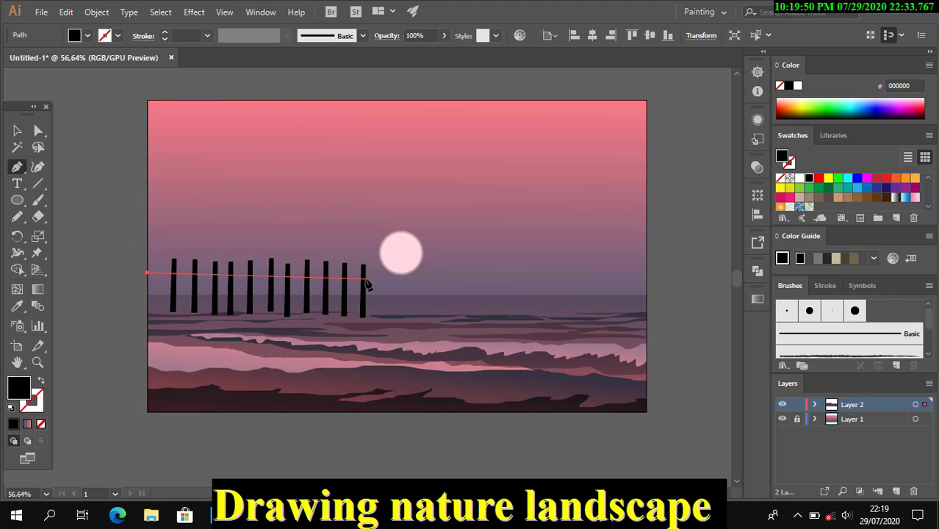
Finish a first black rail from the artboard's left edge to the last post.
left_click(365, 281)
left_click(148, 278)
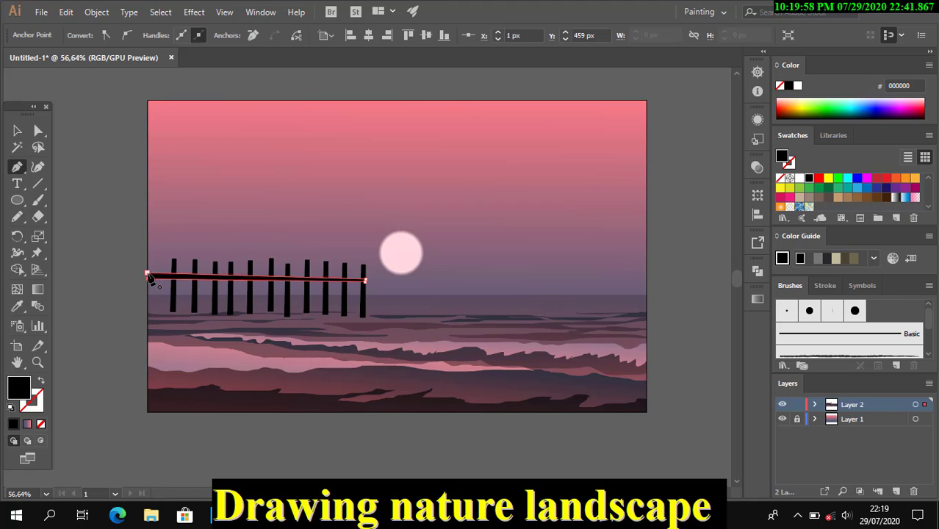
key("v")
left_click(103, 252)
left_click(354, 281)
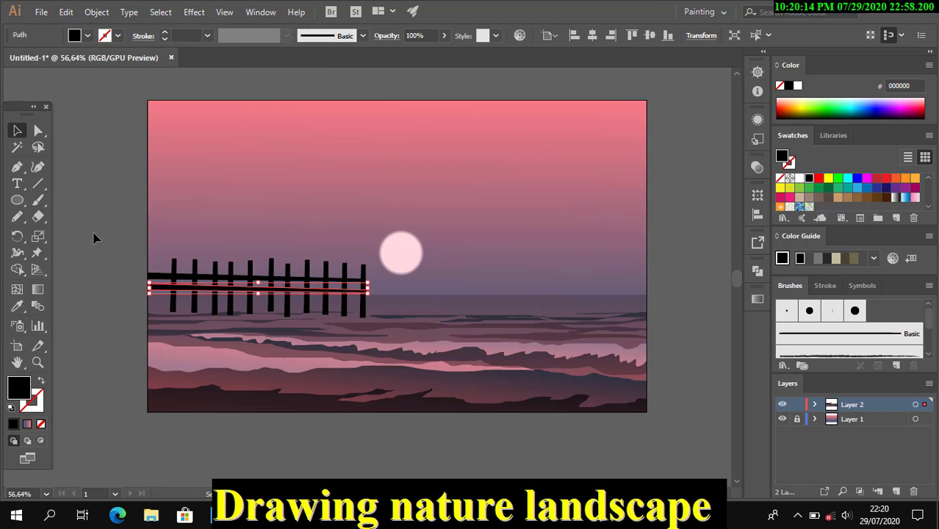
left_click(95, 257)
Draw a second rail from the left edge to the last post and move it onto the posts.
key("p")
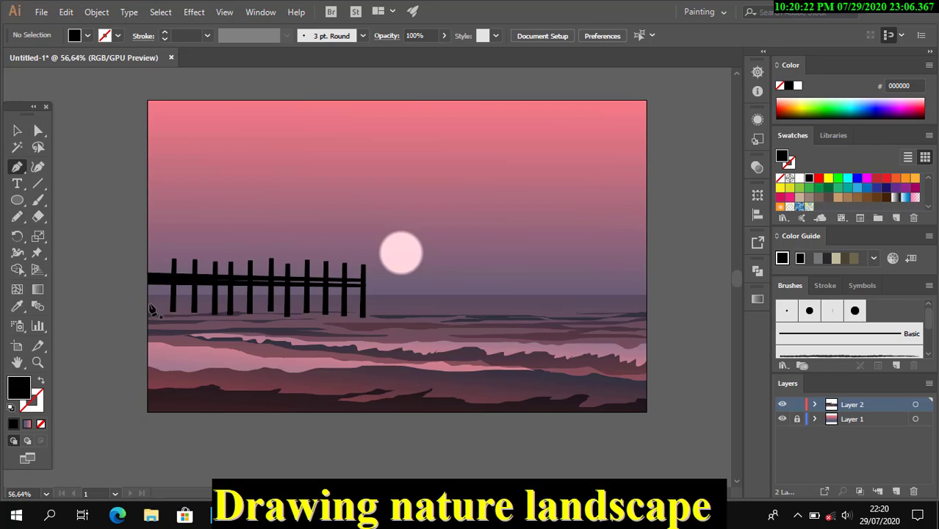
left_click(148, 293)
left_click(363, 290)
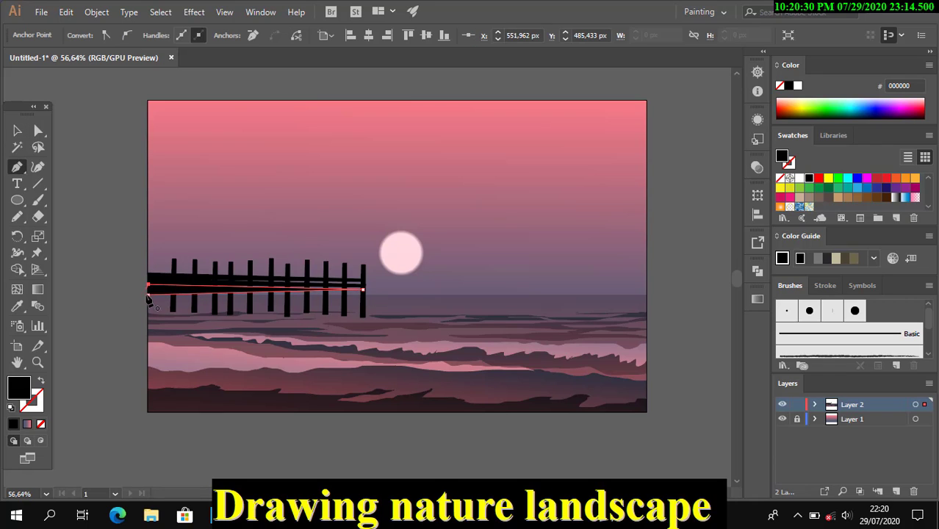
left_click(16, 130)
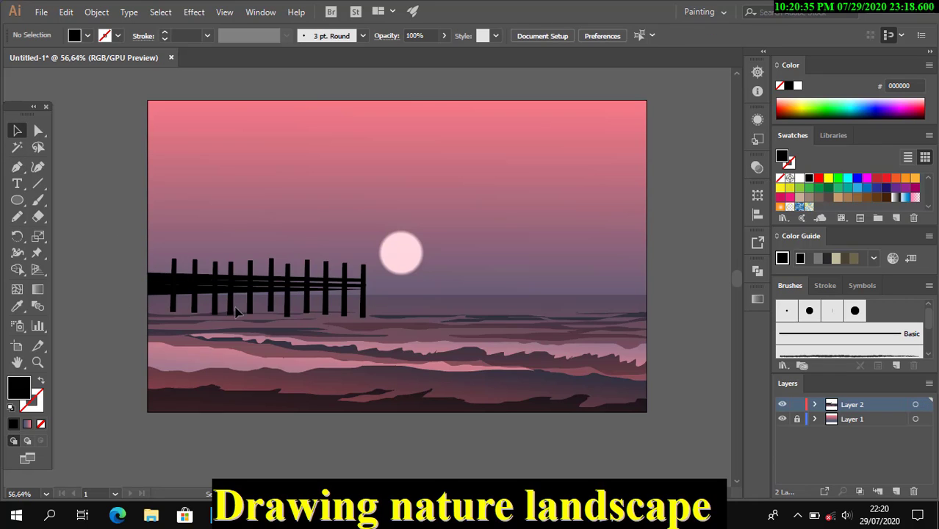
mouse_move(121, 280)
left_mouse_down()
mouse_move(219, 307)
mouse_move(224, 296)
left_mouse_up()
left_click(110, 292)
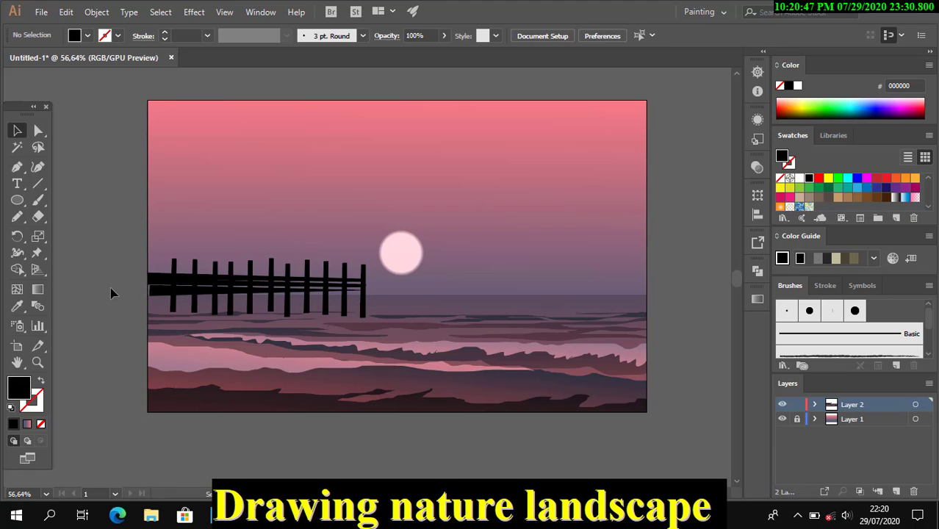
Check individual posts and rails, adjusting posts to uneven heights.
left_click(174, 279)
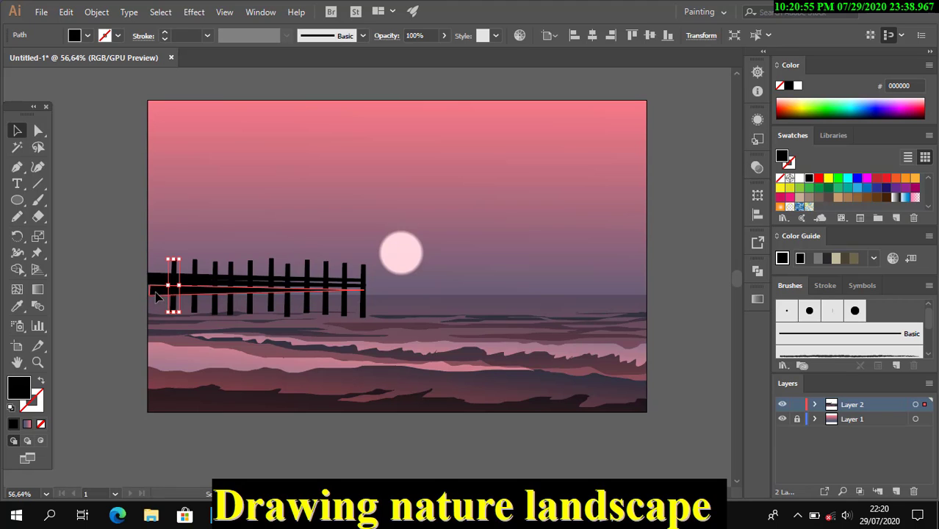
left_click(100, 274)
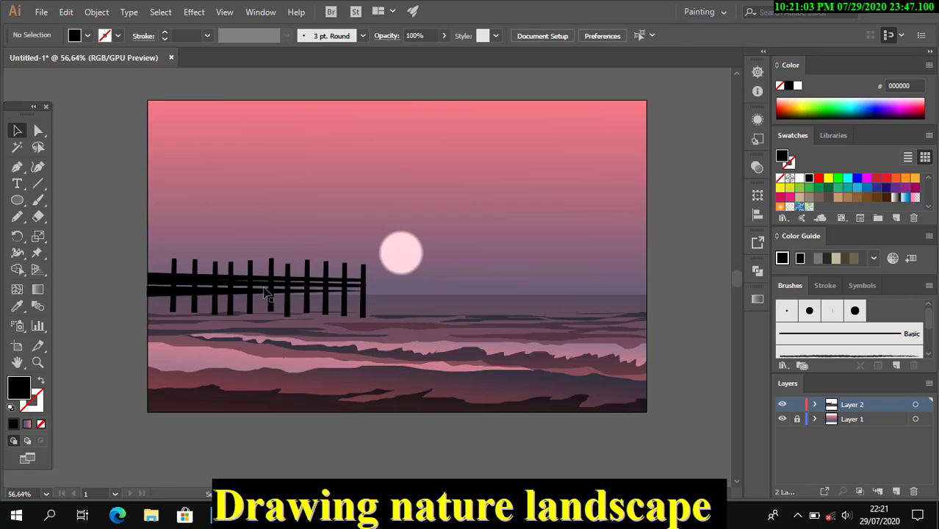
left_click(265, 291)
left_click(279, 292)
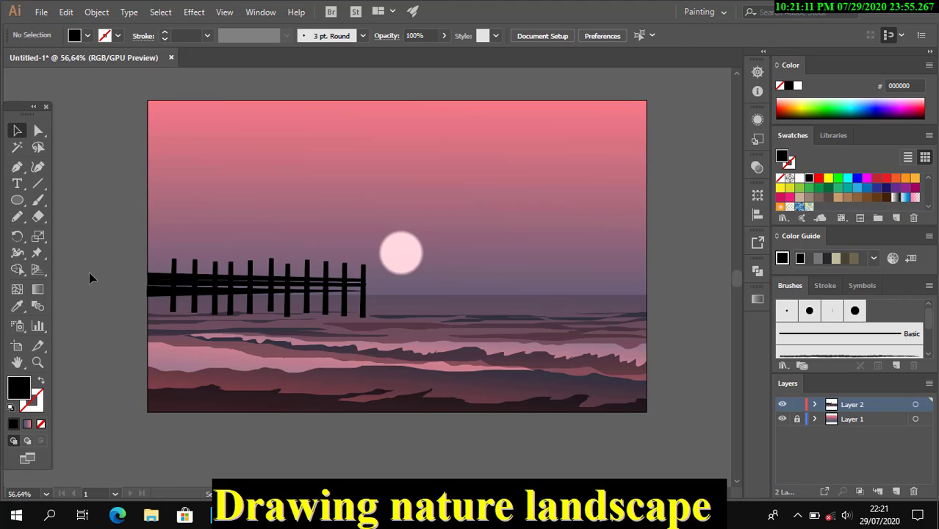
left_click(172, 294)
left_click(115, 308)
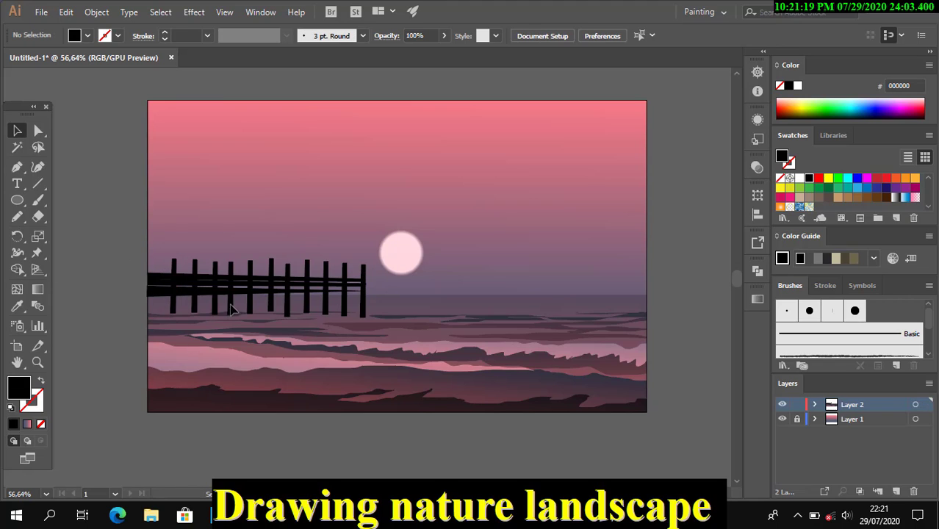
scroll(133, 285, "down", 1)
scroll(133, 285, "down", 1)
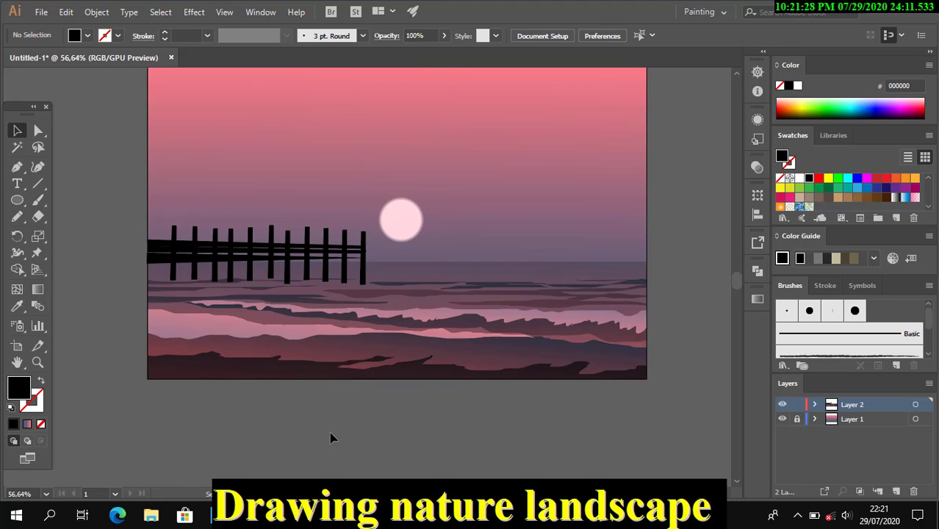
left_click(271, 273)
left_click(309, 399)
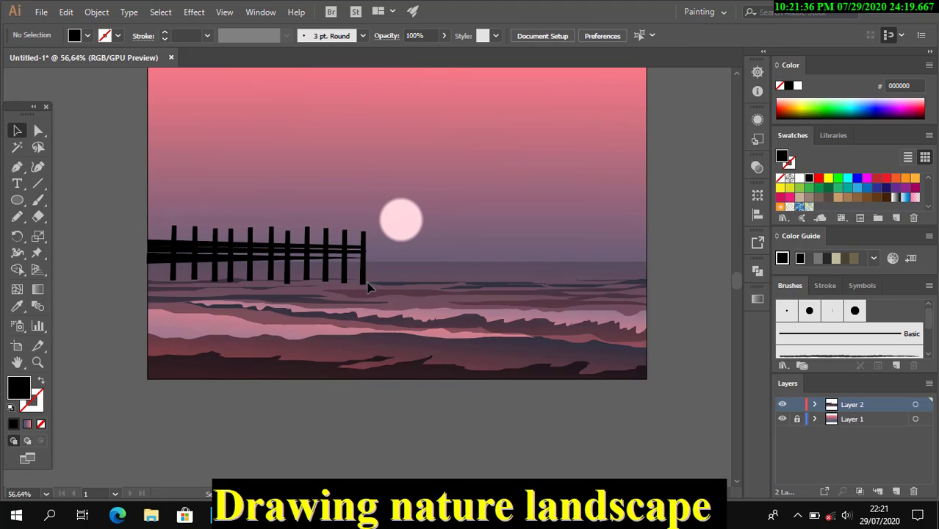
scroll(132, 211, "up", 1)
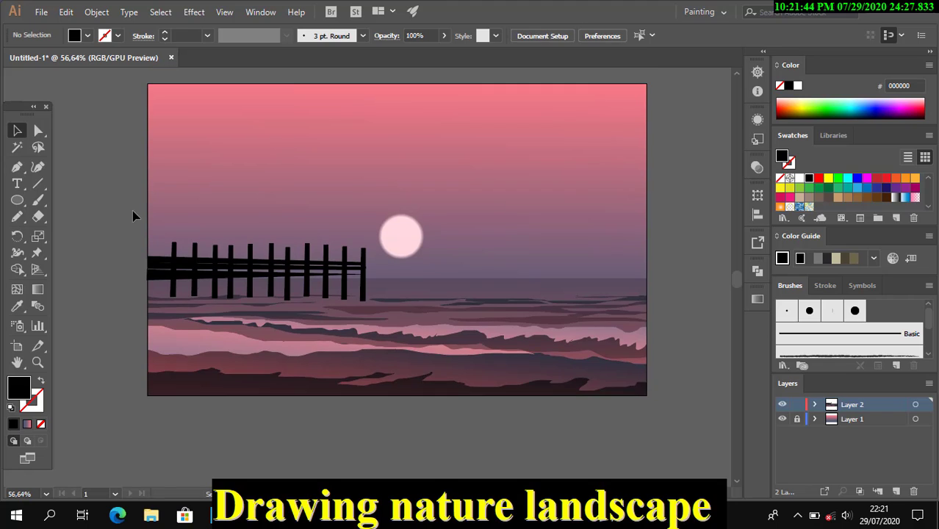
left_click(251, 292)
Add a post further right along the rails, then group all posts and rails into one pier.
left_click_drag(251, 294, 319, 294)
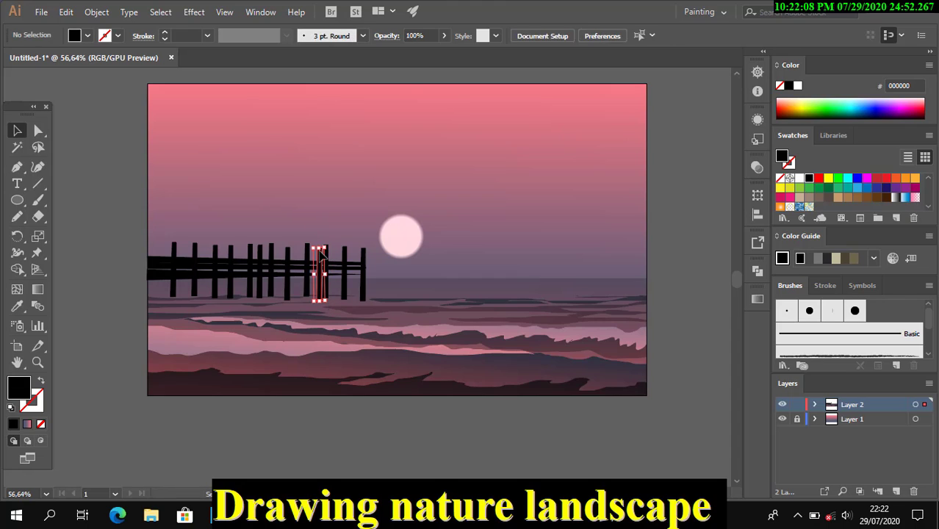
left_click(112, 245)
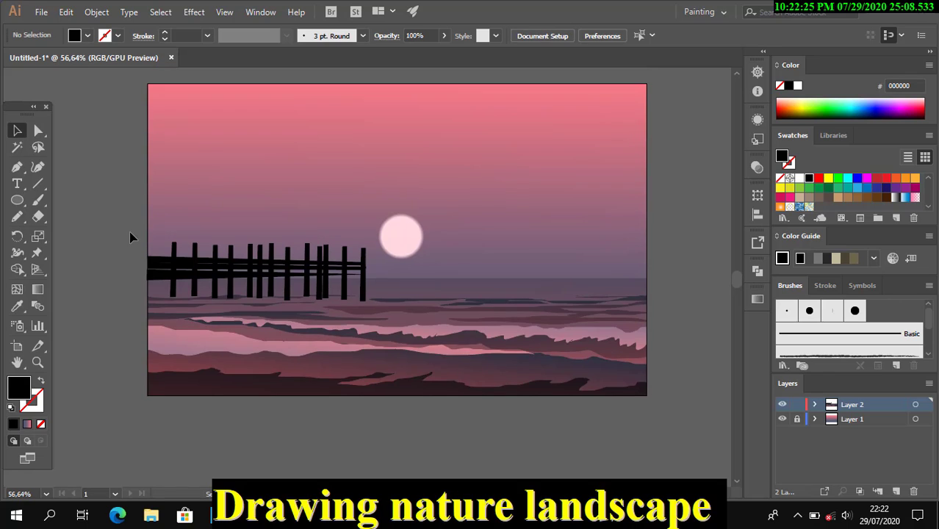
left_click_drag(132, 234, 394, 293)
left_click(96, 11)
left_click(139, 44)
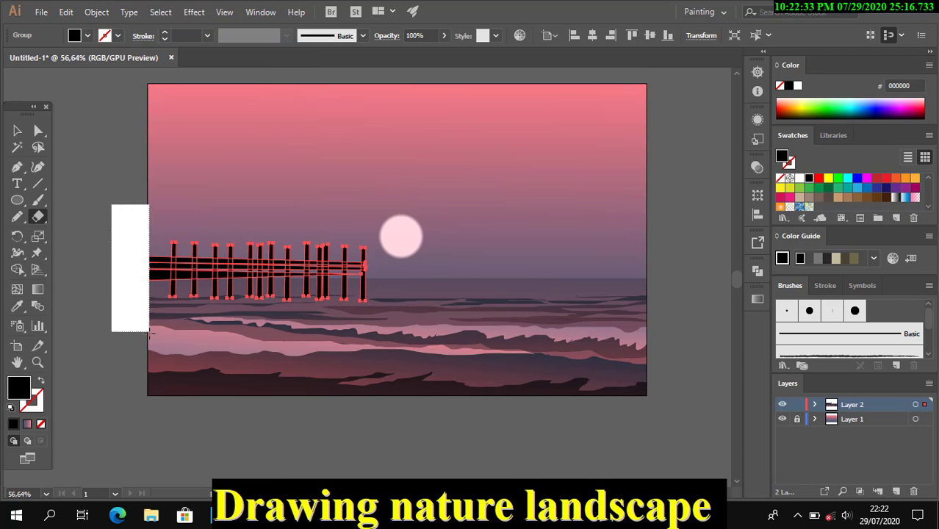
left_click(678, 174)
scroll(678, 175, "down", 2)
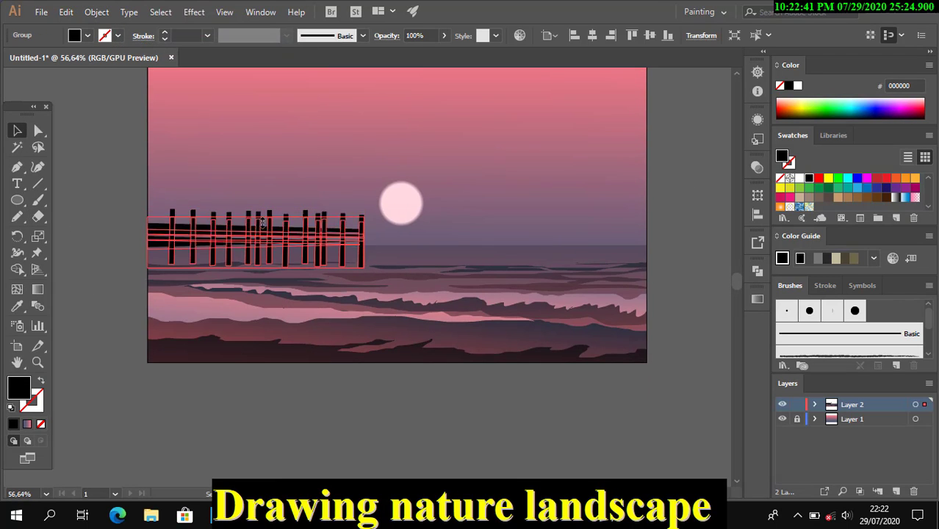
scroll(69, 185, "up", 1)
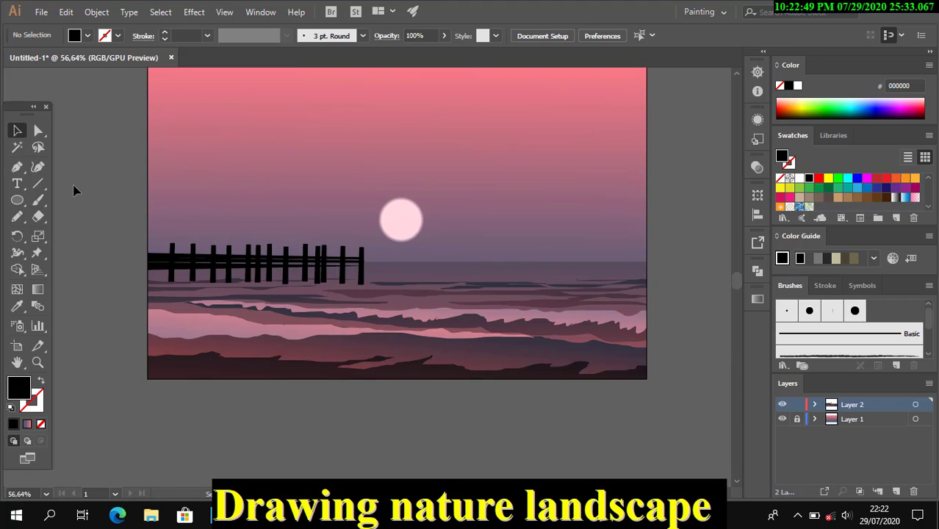
scroll(73, 191, "up", 1)
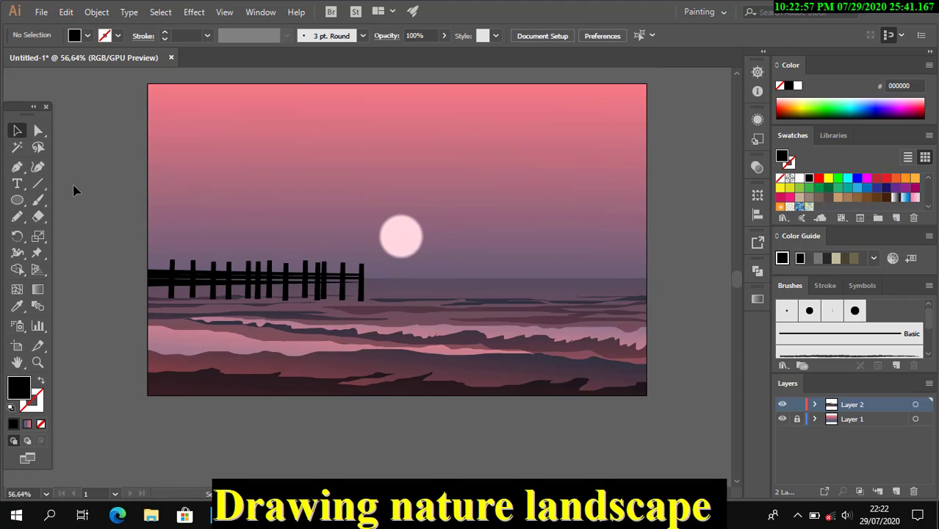
left_click(365, 285)
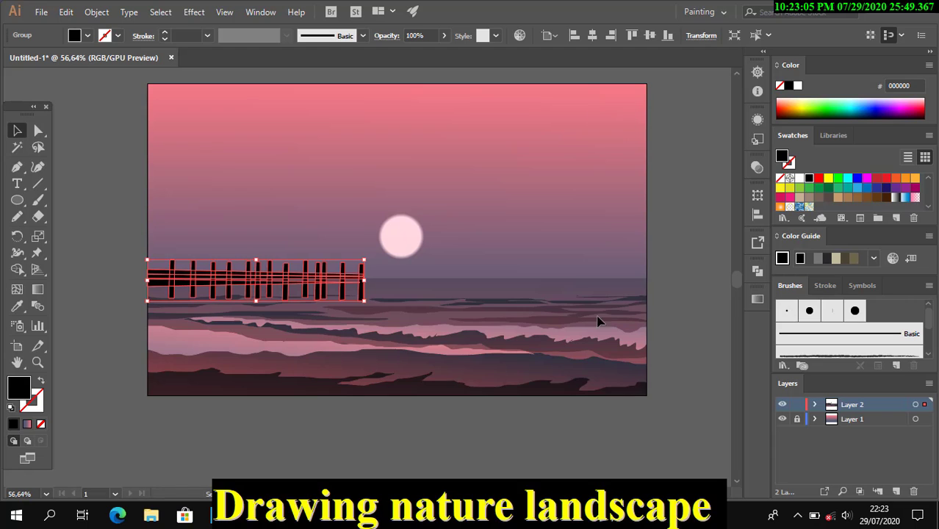
Recolour the pier group to near-black blue-grey 121417 by lowering brightness and saturation.
left_click(861, 101)
left_click(892, 258)
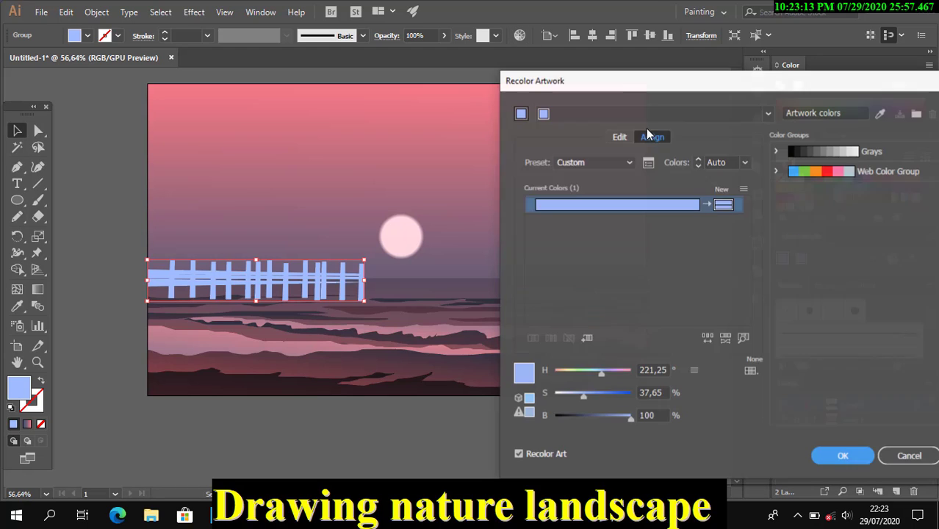
left_click_drag(625, 416, 563, 415)
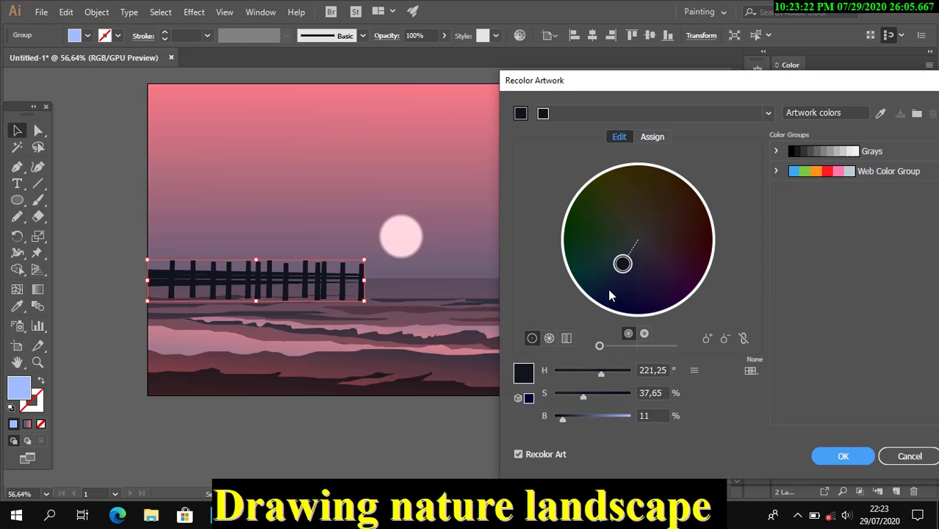
left_click_drag(622, 263, 627, 257)
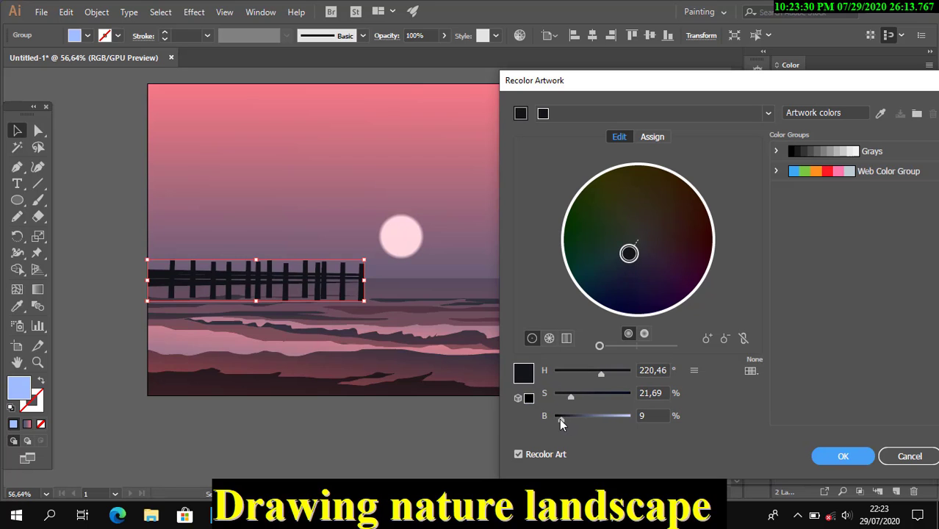
key("Return")
left_click(692, 401)
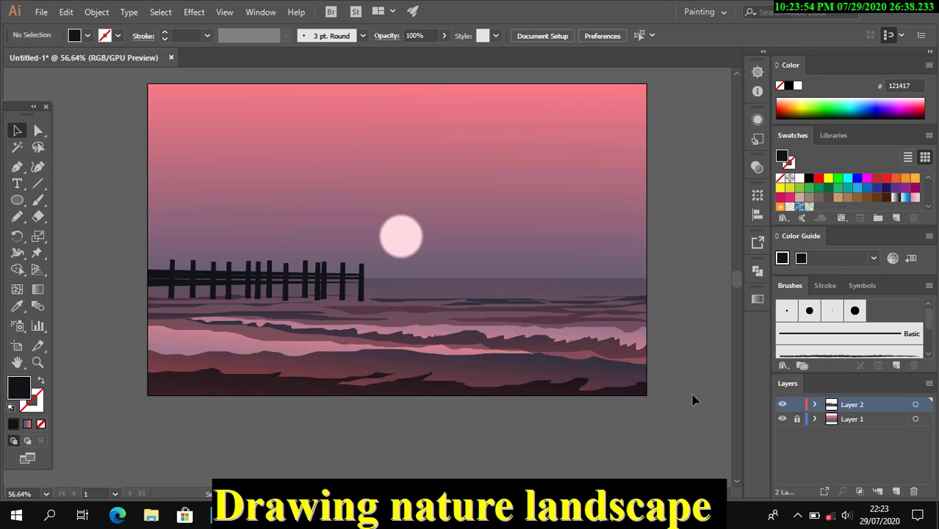
Draw the first bird silhouette with the Pen tool, then shrink it and place it above the sun.
scroll(667, 258, "up", 1)
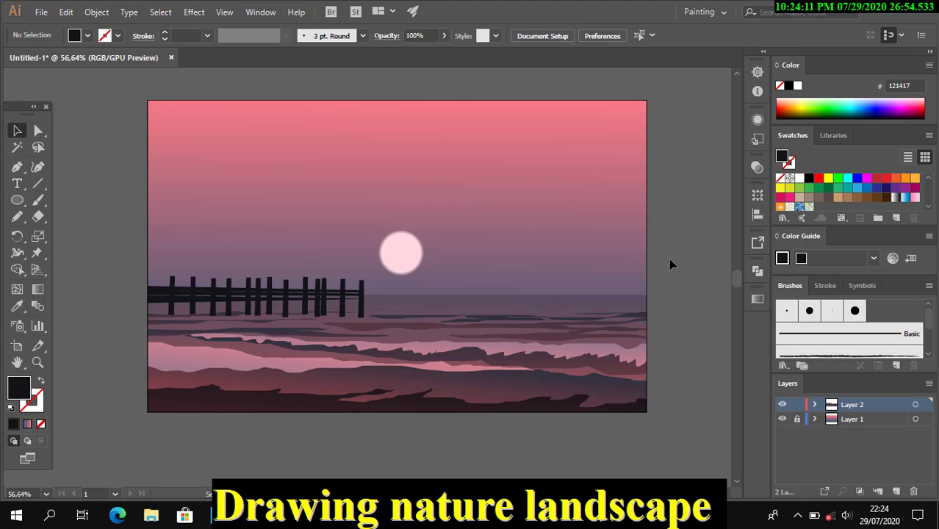
key("p")
left_click(475, 199)
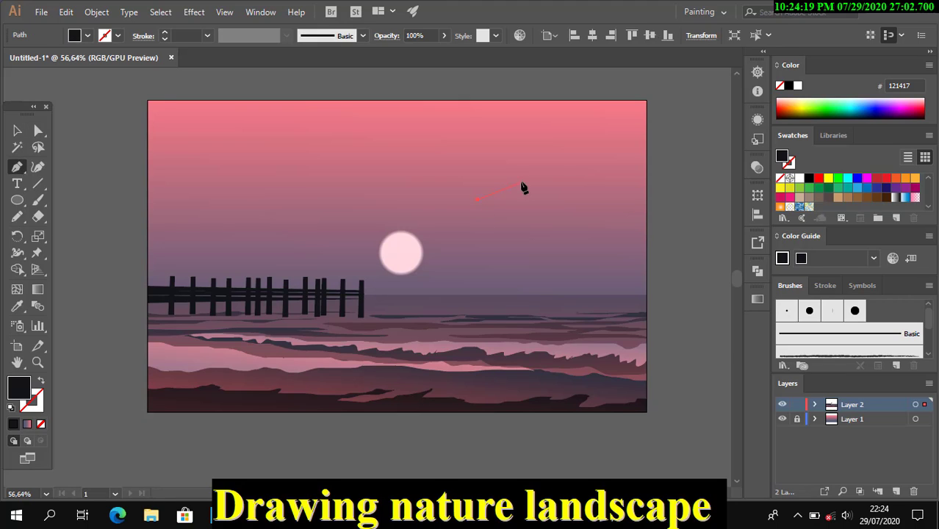
left_click_drag(530, 178, 558, 171)
left_click(555, 159)
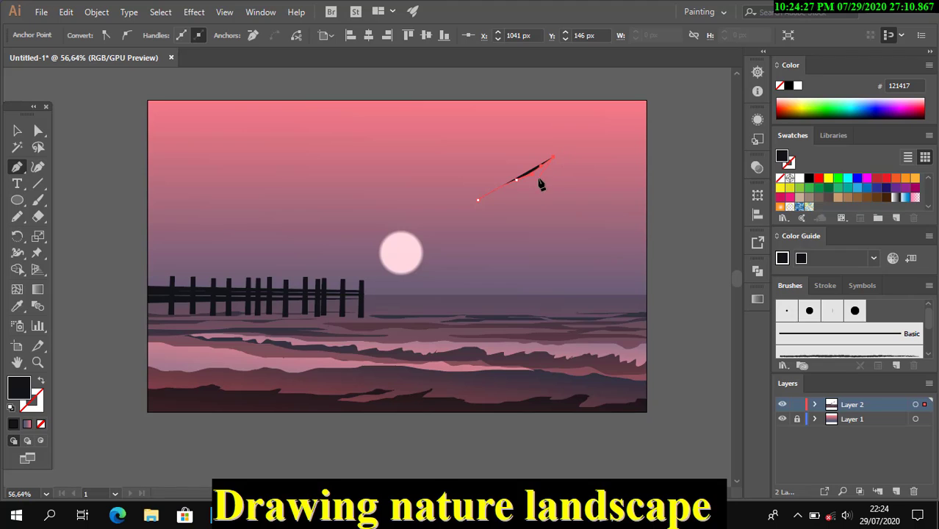
left_click_drag(496, 208, 489, 206)
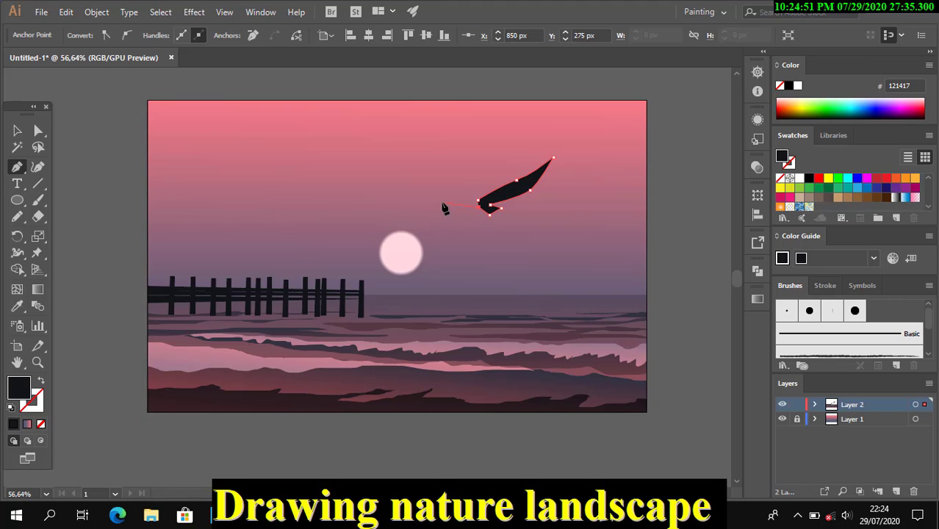
left_click_drag(441, 203, 421, 194)
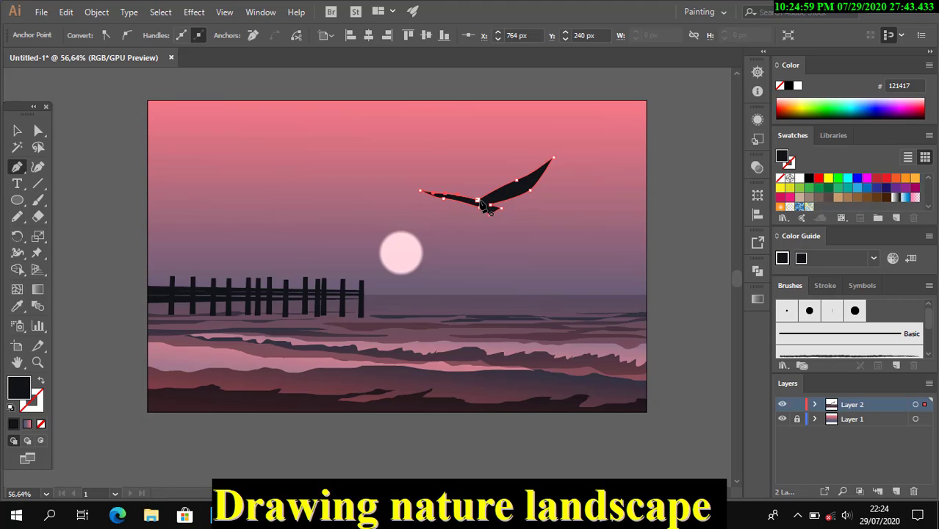
key("v")
left_click(534, 200)
left_click_drag(470, 193, 404, 219)
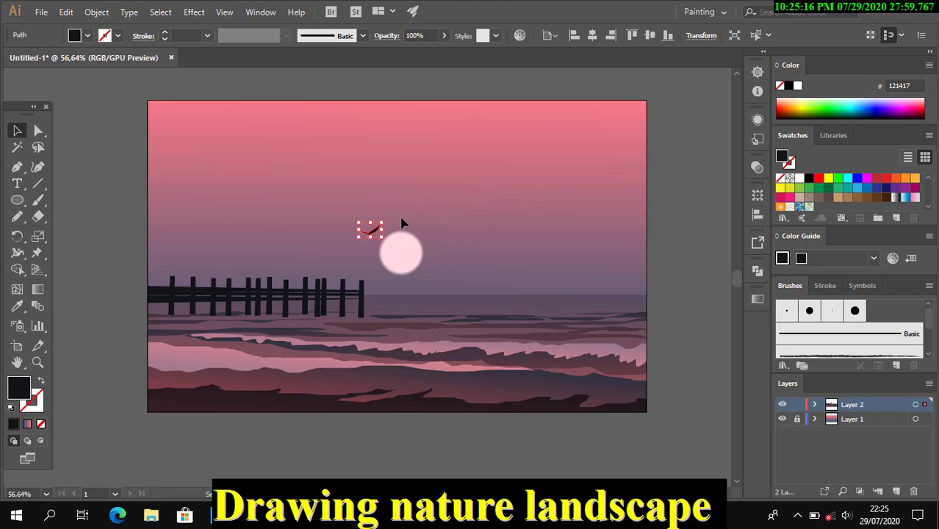
left_click(402, 222)
Draw a second bird outline with curved wings using the Pen tool.
key("p")
left_click(487, 196)
left_click(528, 207)
mouse_move(510, 193)
left_mouse_down()
mouse_move(523, 197)
mouse_move(488, 206)
left_mouse_up()
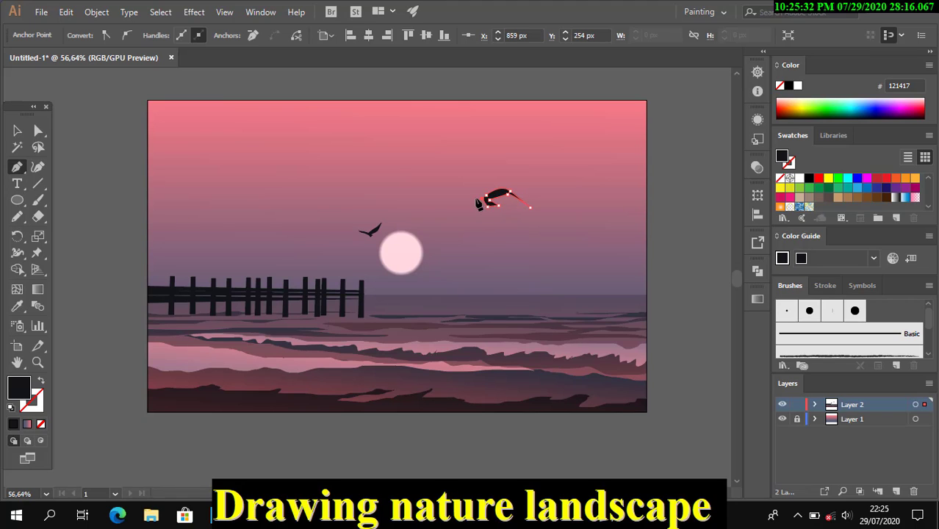
left_click(453, 206)
left_click(487, 195)
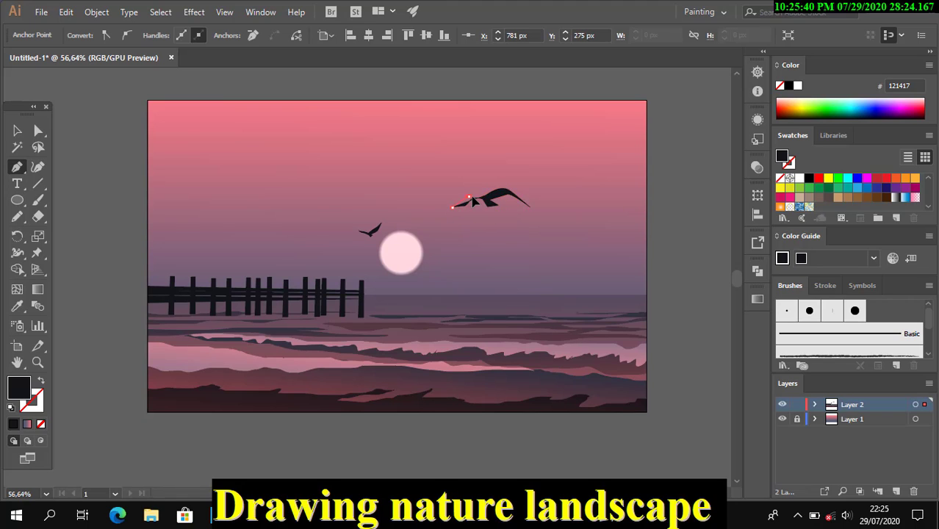
key("v")
left_click(197, 155)
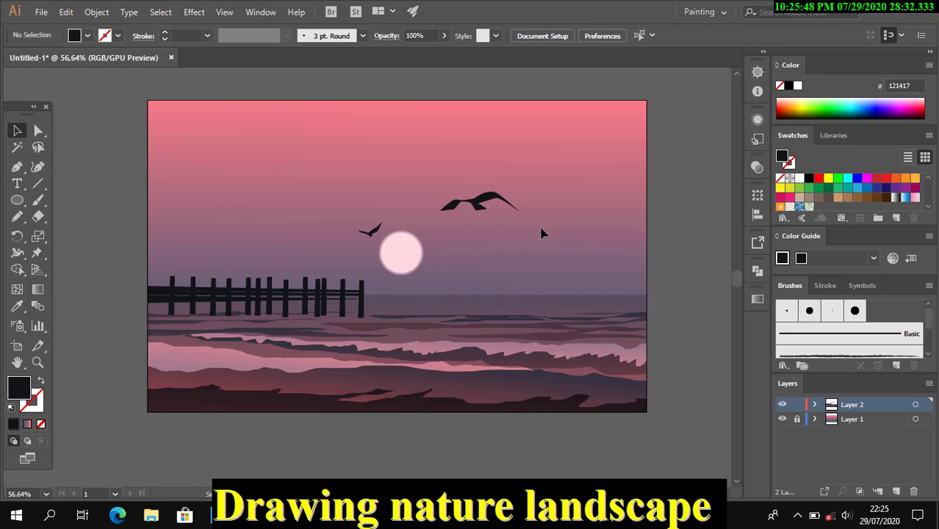
Zoom in and refine the second bird's anchors, pulling its right wing tip inward.
key("z")
left_click_drag(440, 189, 461, 218)
key("a")
left_click(458, 214)
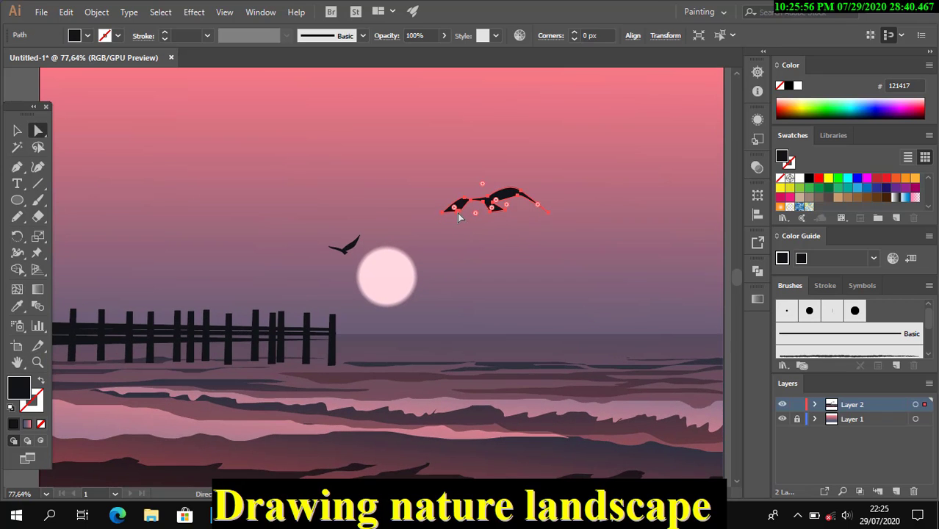
left_click(457, 216)
left_click(467, 213)
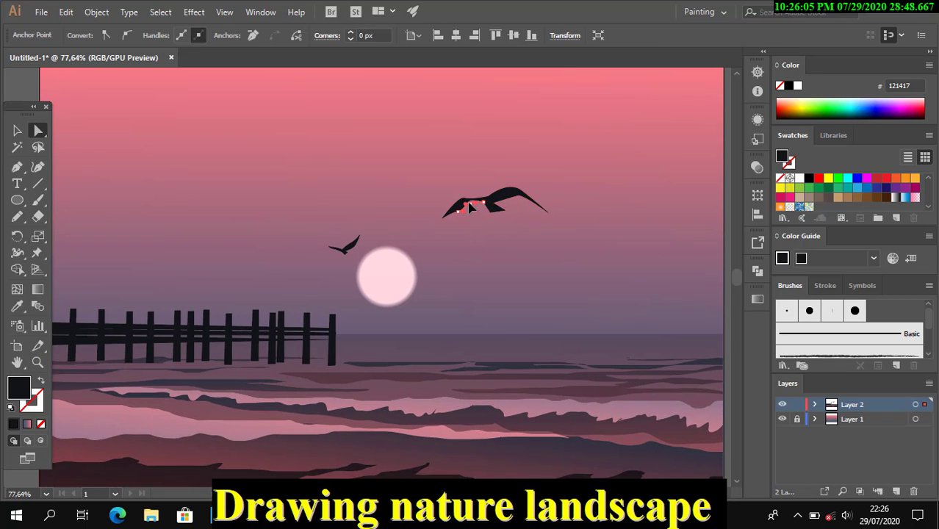
left_click(499, 241)
left_click_drag(546, 215, 540, 206)
left_click(514, 221)
left_click(485, 208)
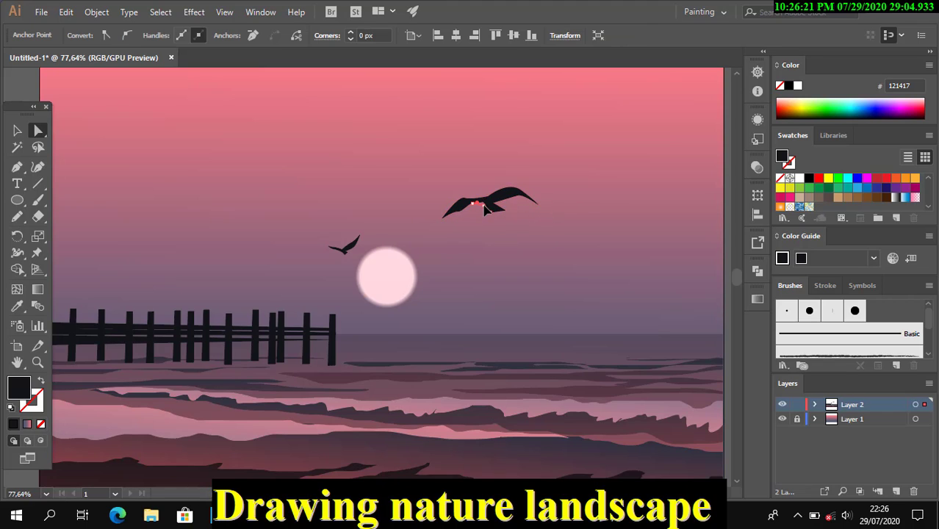
left_click(553, 248)
Shrink the second bird and position it beside the first one.
left_click(17, 130)
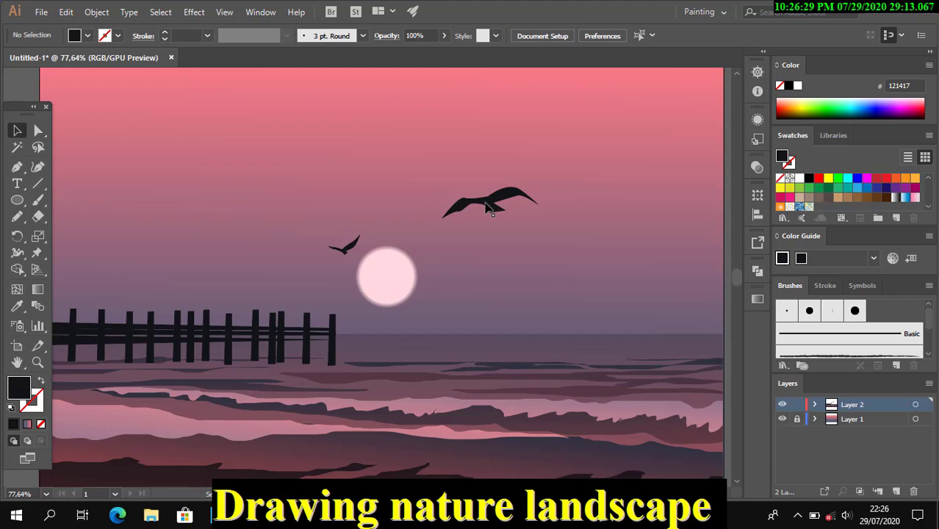
mouse_move(489, 200)
left_mouse_down()
mouse_move(411, 238)
mouse_move(328, 248)
left_mouse_up()
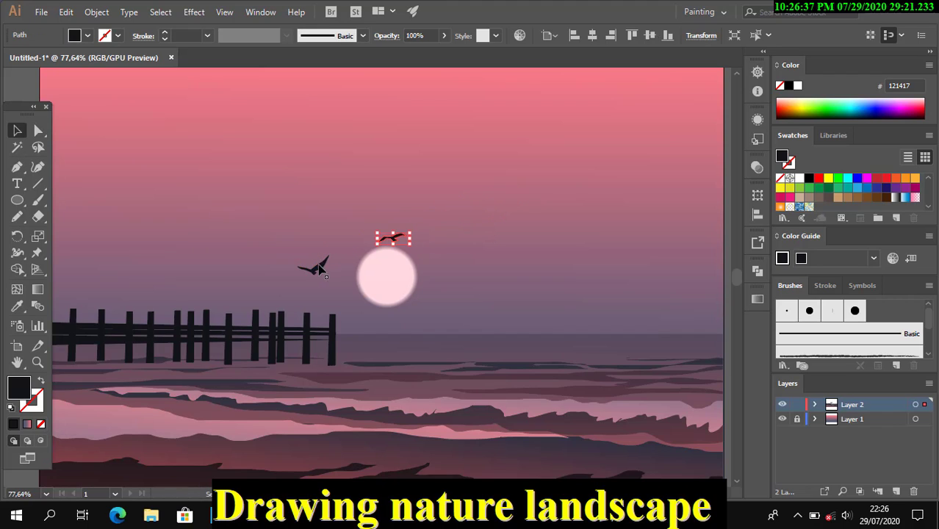
left_click(485, 243)
left_click(330, 245)
left_click(400, 235)
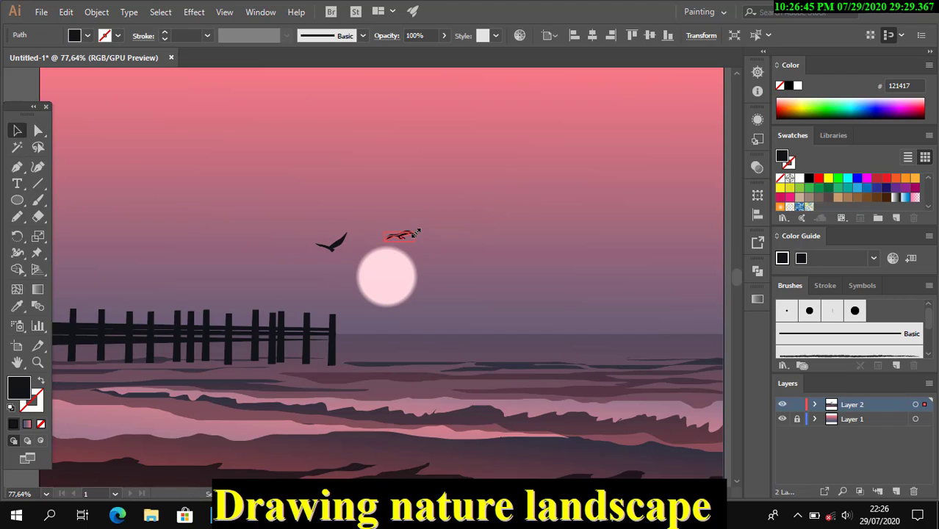
left_click(467, 250)
key("ctrl+minus")
key("ctrl+minus")
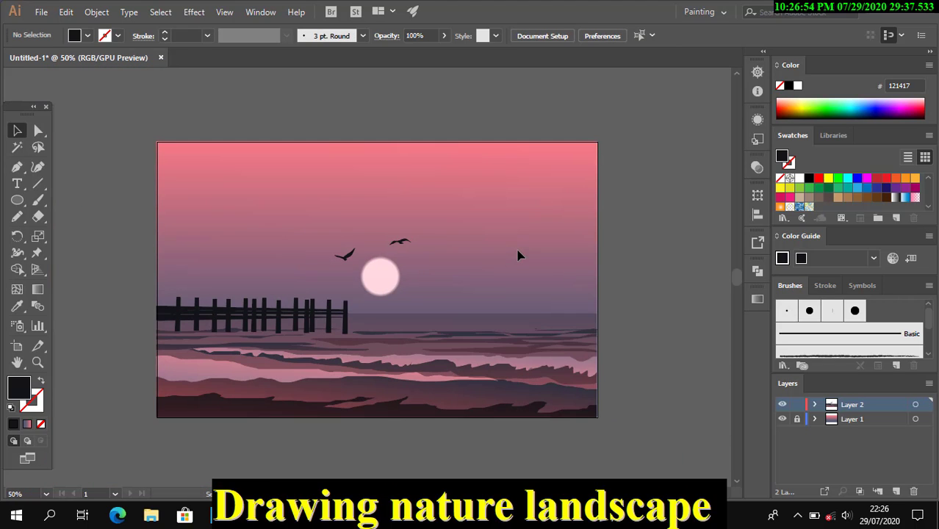
Draw a third bird outline with a curved wing and extended left wing.
left_click(17, 168)
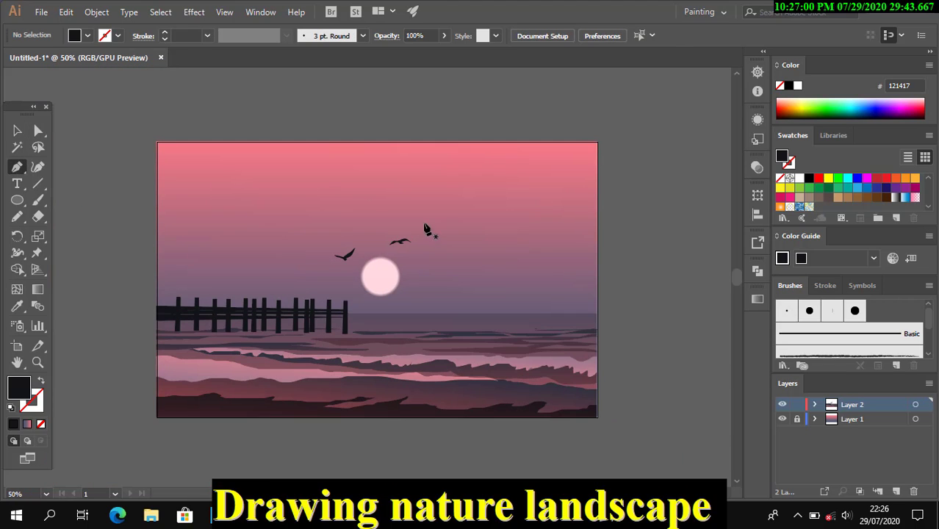
left_click(364, 205)
left_click_drag(387, 198, 427, 197)
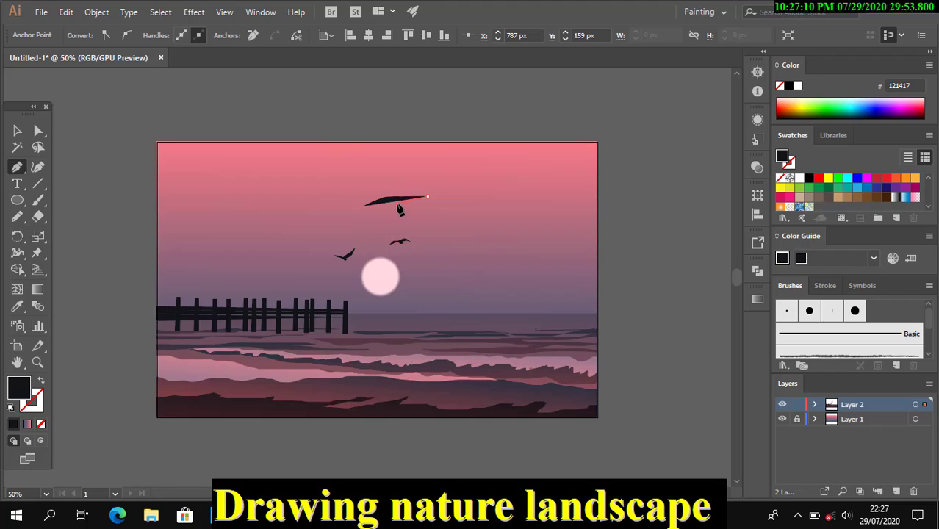
left_click(398, 204)
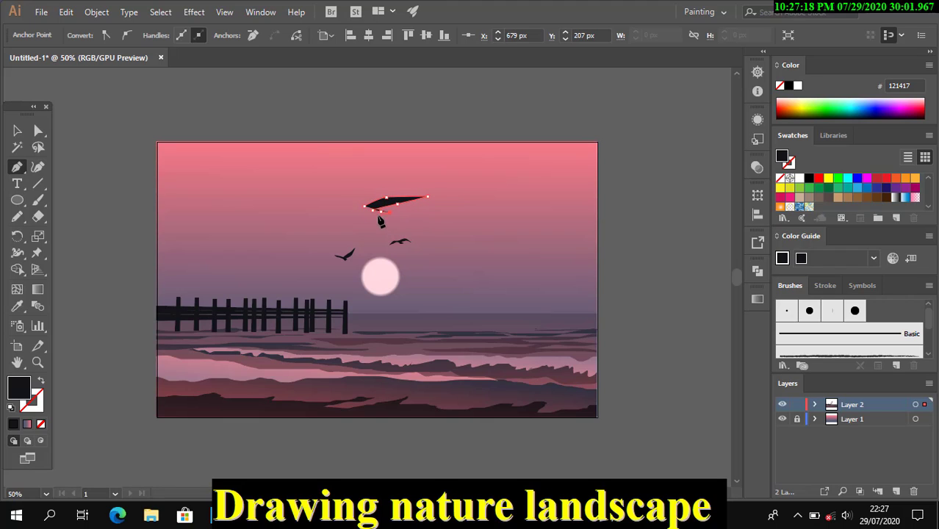
left_click(379, 214)
left_click(310, 211)
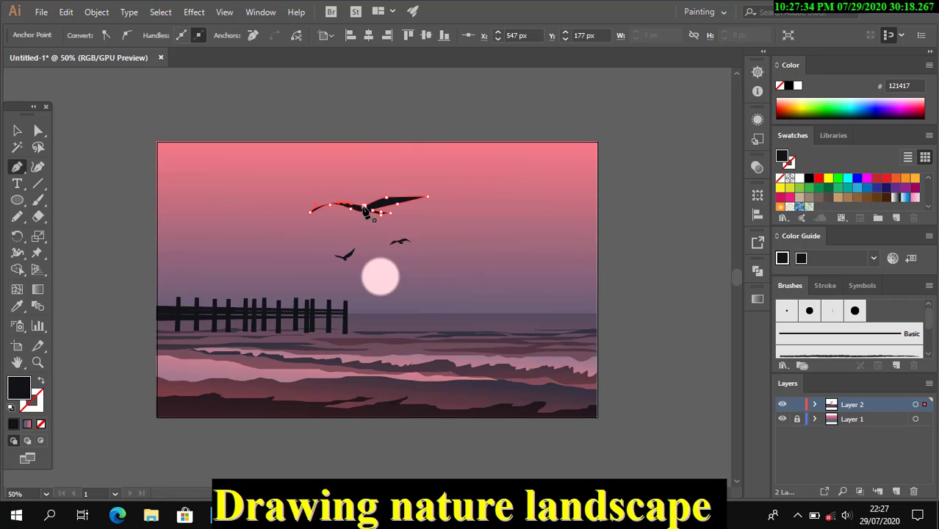
key("v")
left_click(374, 212)
left_click(398, 235)
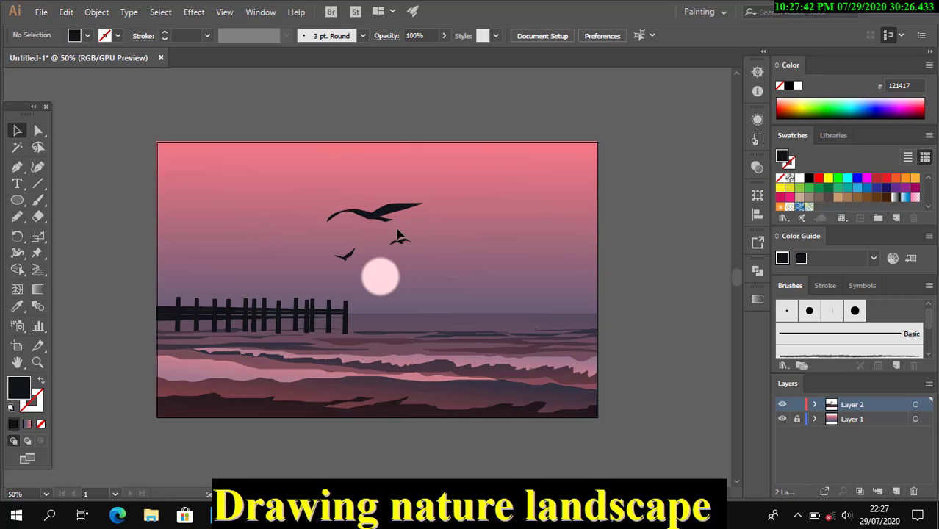
Zoom in and move the third bird's right wing tip down with Direct Selection.
left_click(37, 361)
left_click_drag(335, 199, 382, 199)
left_click(38, 130)
left_click(352, 234)
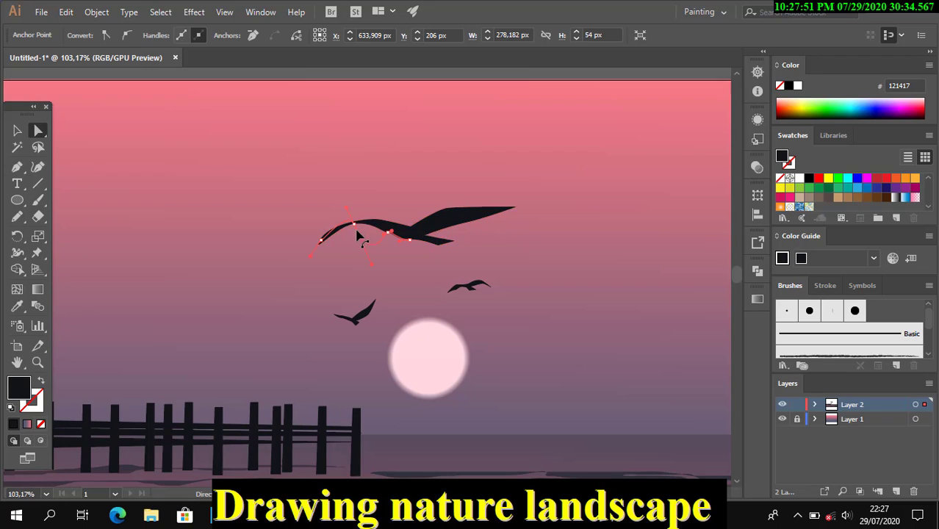
left_click(452, 244)
left_click(515, 208)
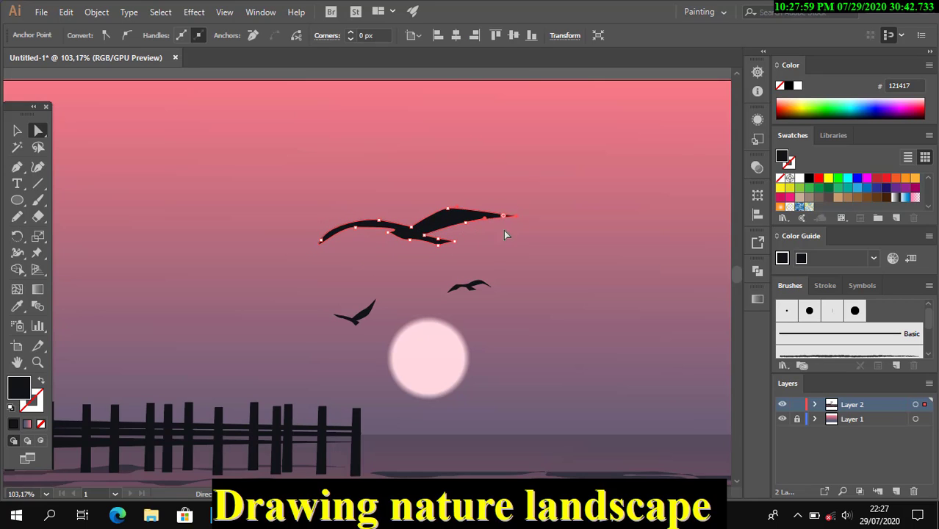
left_click_drag(515, 208, 516, 217)
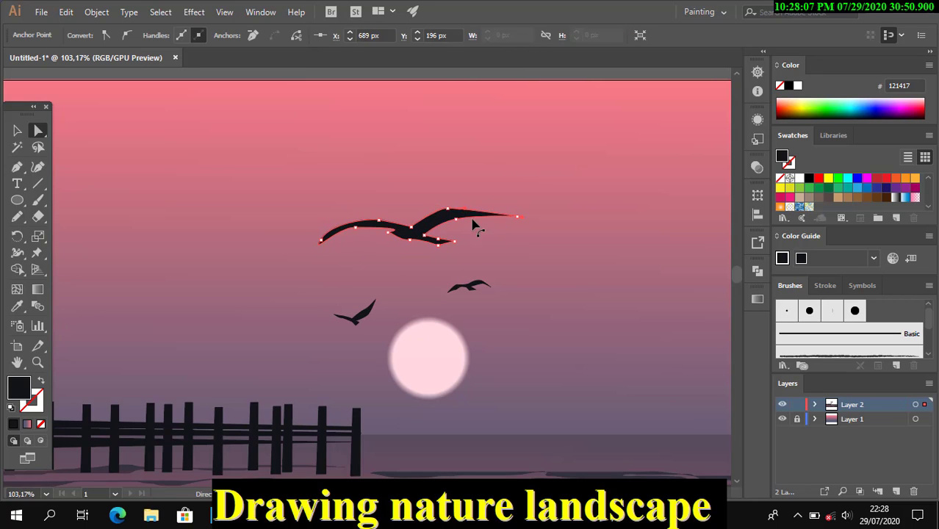
left_click(402, 280)
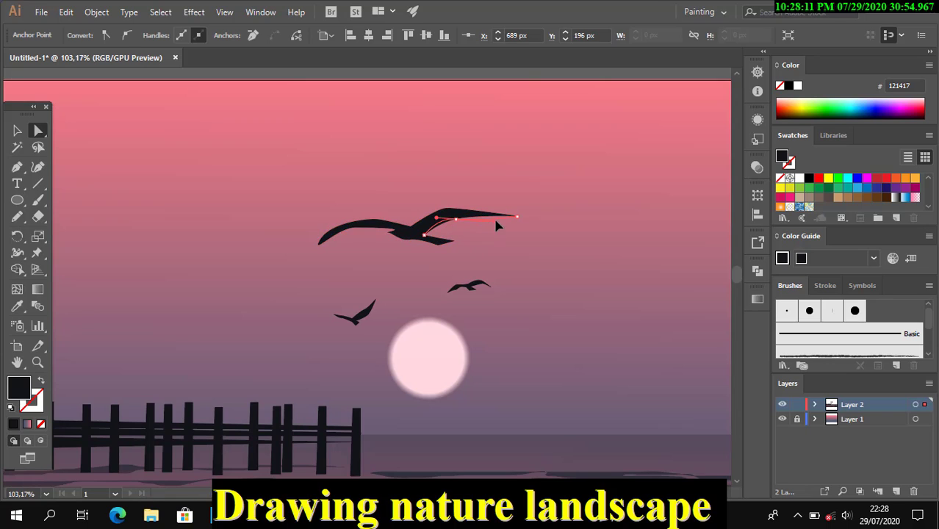
Shrink the third bird beside the others and zoom out to check the composition.
left_click(17, 130)
left_click(411, 224)
mouse_move(524, 213)
left_mouse_down()
mouse_move(375, 237)
mouse_move(302, 280)
left_mouse_up()
left_click(447, 240)
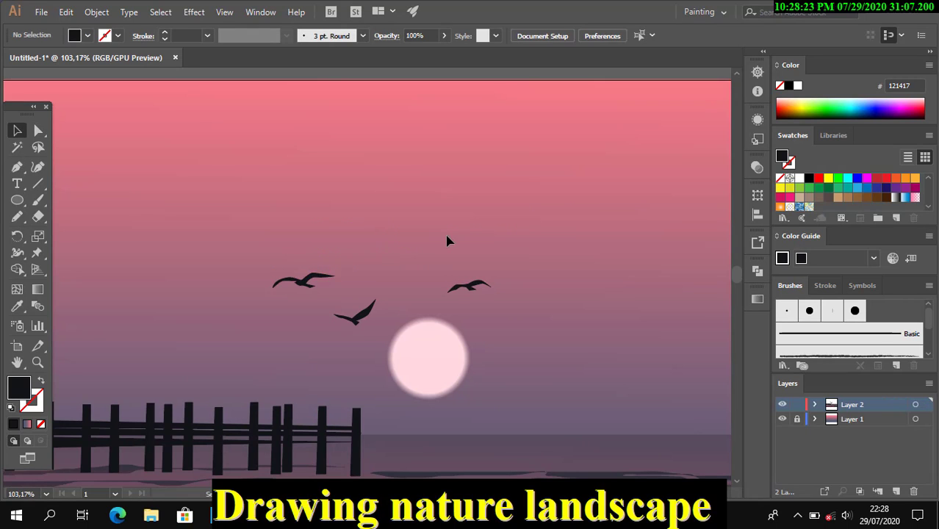
key("ctrl+minus")
key("ctrl+minus")
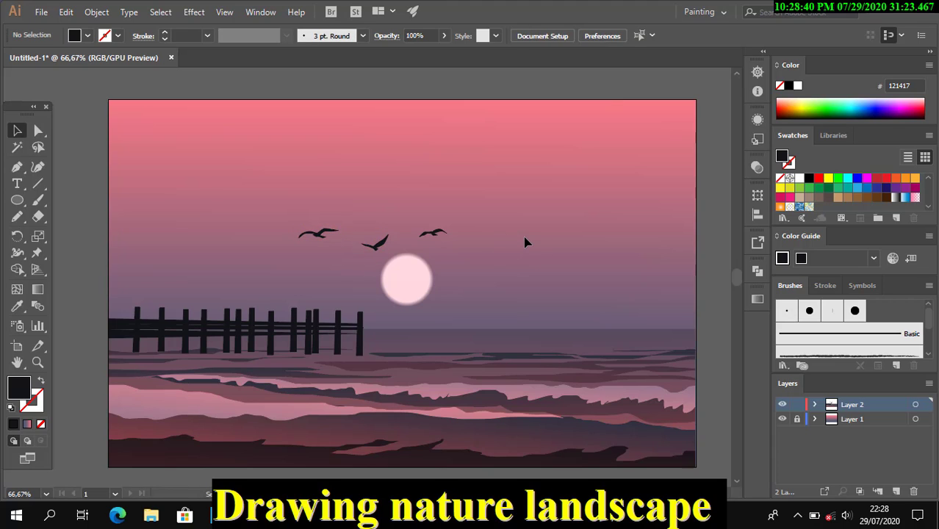
left_click(489, 247)
scroll(502, 219, "down", 1)
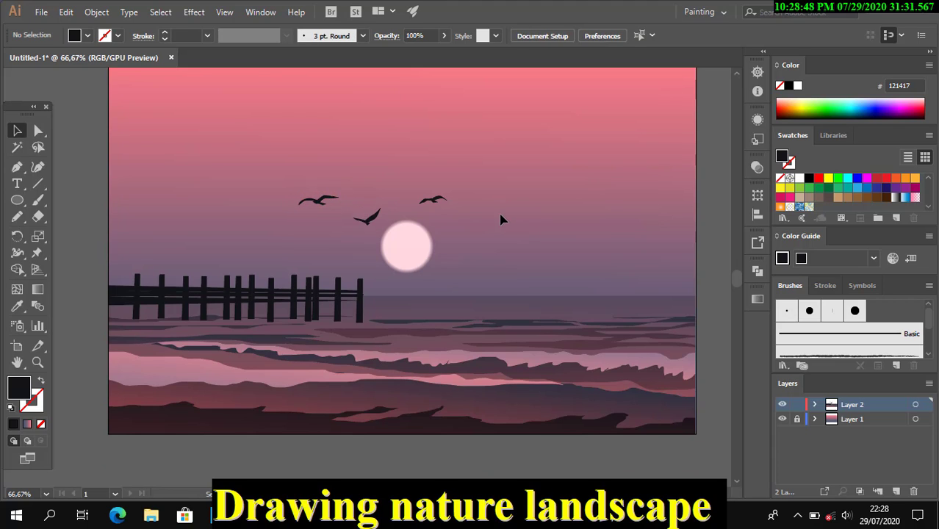
key("ctrl+minus")
key("ctrl+minus")
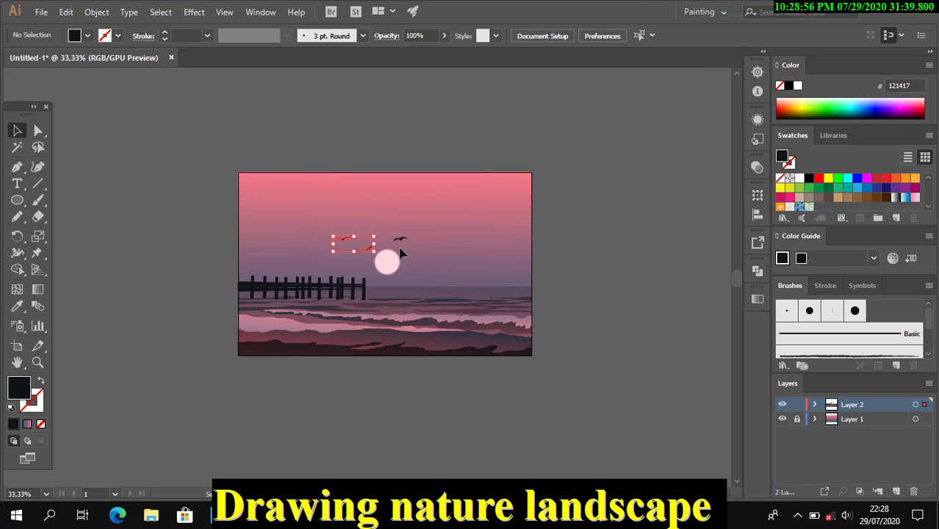
left_click_drag(401, 253, 404, 257)
left_click(162, 150)
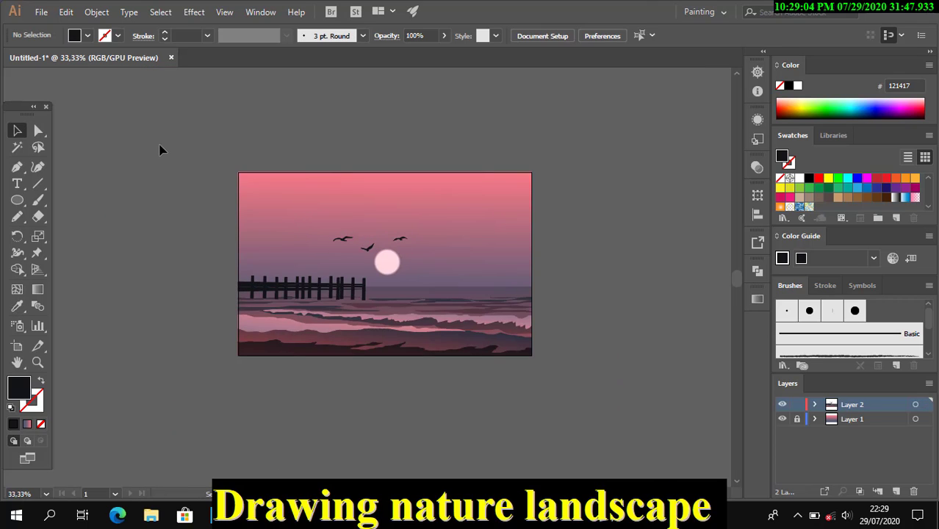
scroll(351, 308, "up", 2)
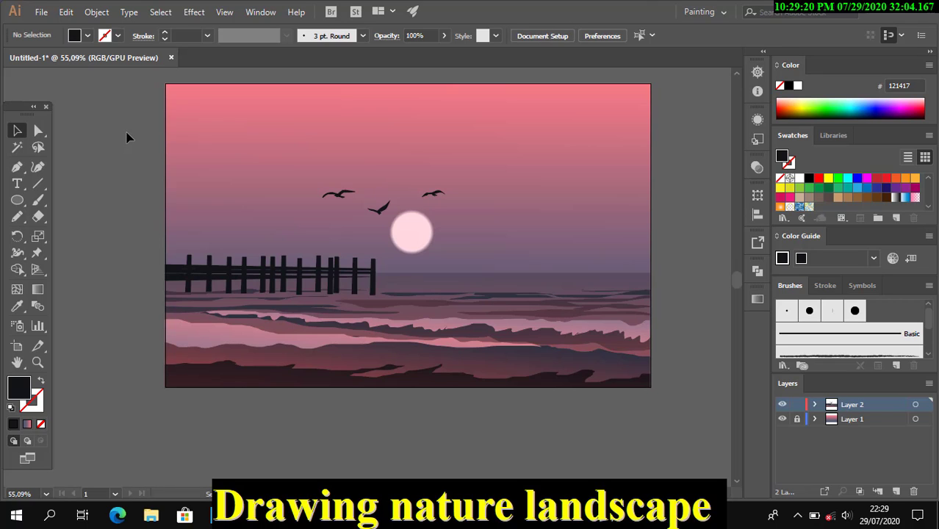
scroll(732, 424, "down", 1)
Copy the sky gradient background rectangle and paste the copy in front.
left_click(868, 433)
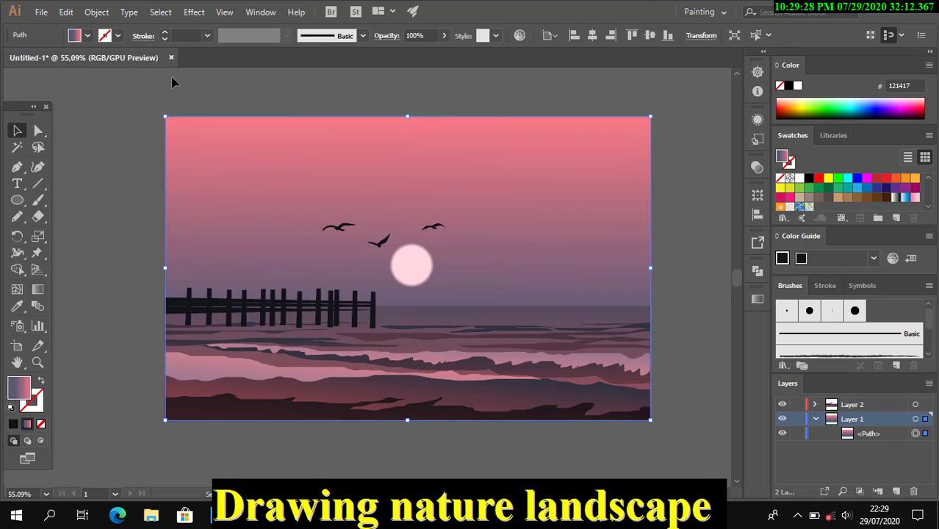
left_click(65, 12)
left_click(88, 78)
left_click(816, 418)
left_click(797, 419)
left_click(66, 12)
left_click(129, 113)
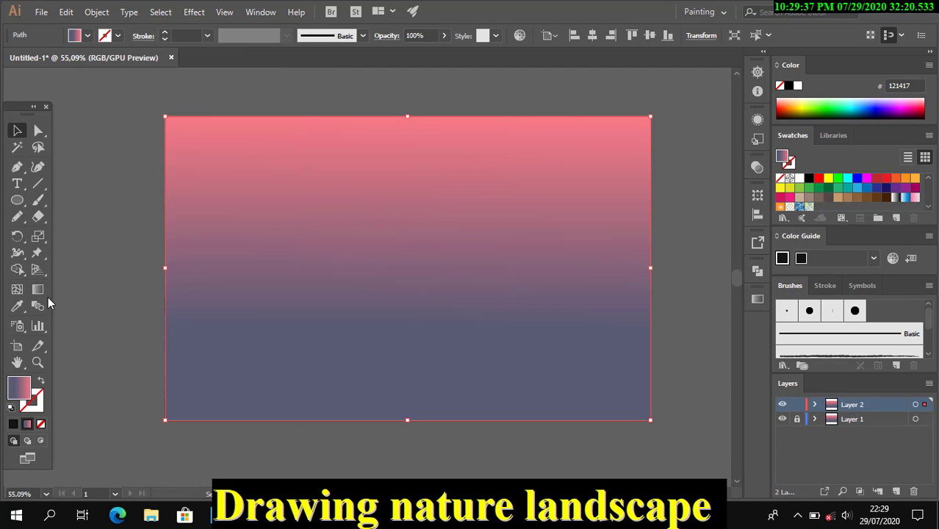
Make the copy a reversed radial gradient with Overlay blend mode.
double_click(37, 289)
left_click(684, 319)
left_click(649, 332)
left_click(592, 336)
left_click(757, 214)
left_click(757, 168)
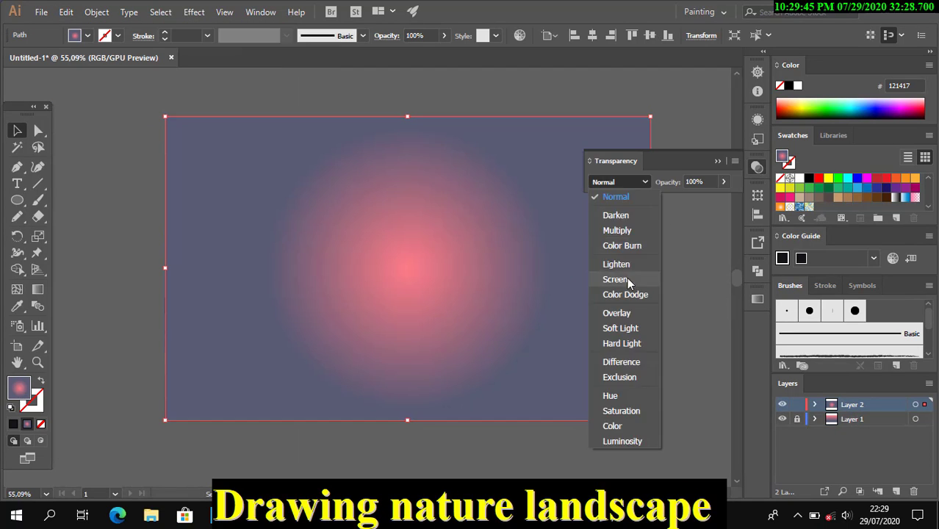
left_click(619, 181)
left_click(616, 230)
left_click(619, 181)
left_click(616, 313)
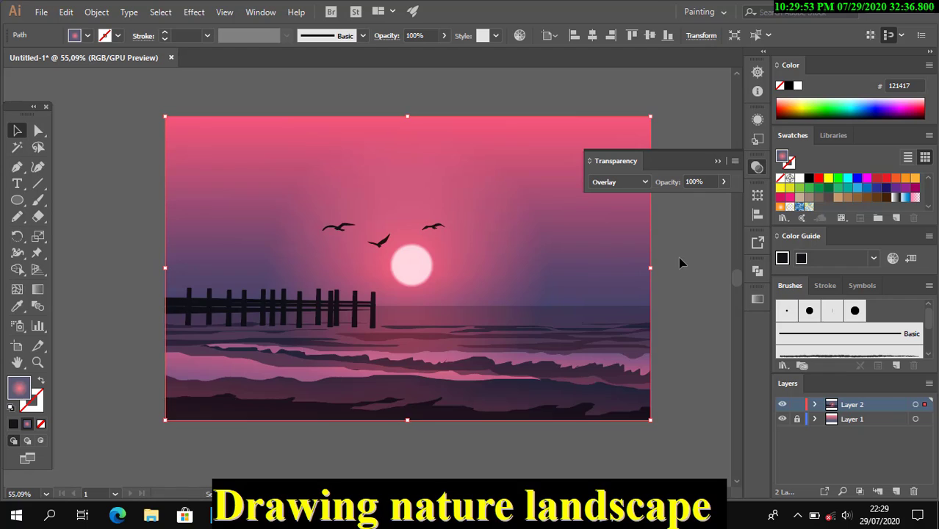
left_click(757, 167)
With the Gradient tool, move the radial glow's centre up and enlarge it.
key("g")
left_click_drag(478, 270, 474, 179)
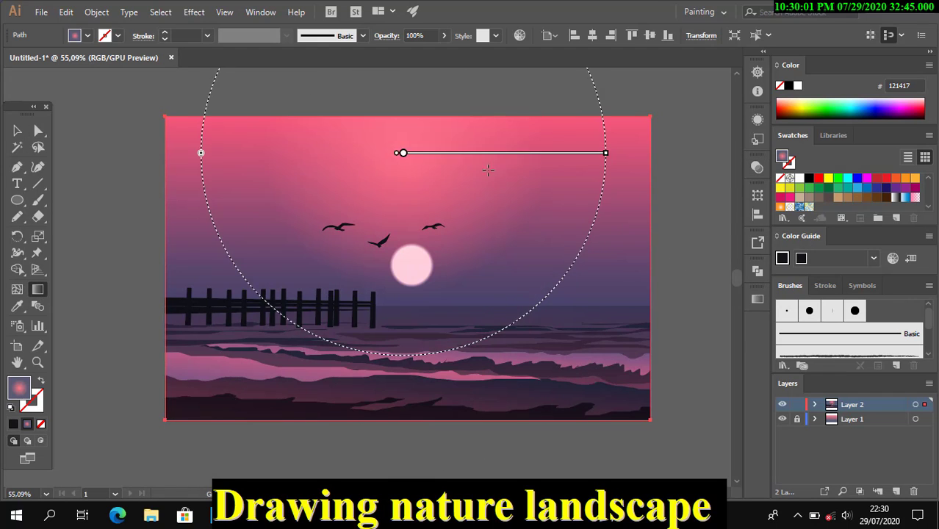
left_click_drag(203, 173, 167, 177)
scroll(409, 110, "up", 5)
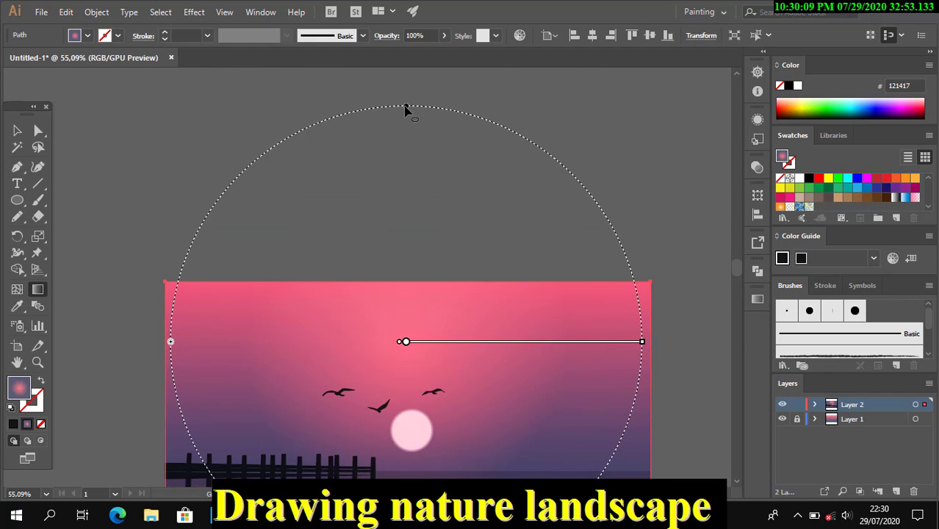
scroll(52, 160, "down", 2)
left_click_drag(483, 292, 484, 332)
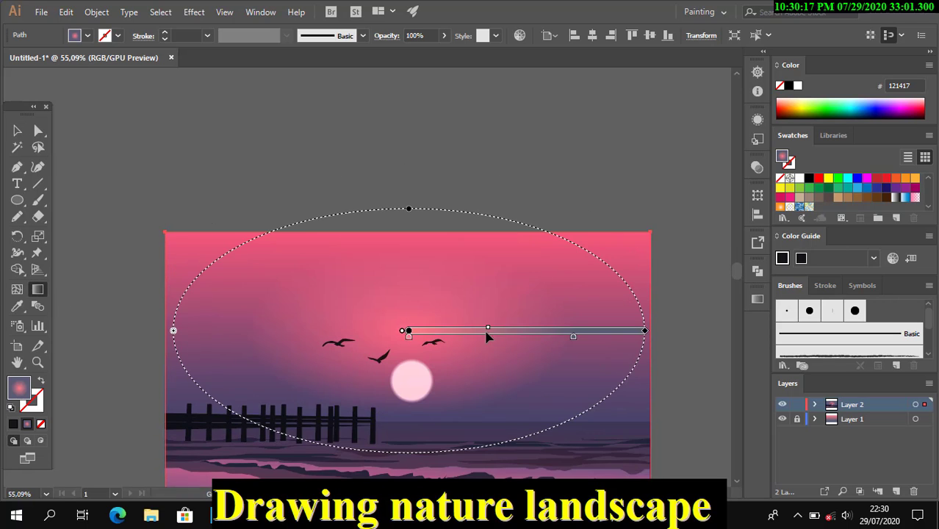
key("ctrl+minus")
key("ctrl+minus")
key("ctrl+minus")
Stretch the glow into a broad ellipse positioned over the sun, above the sea.
left_click_drag(473, 254, 544, 254)
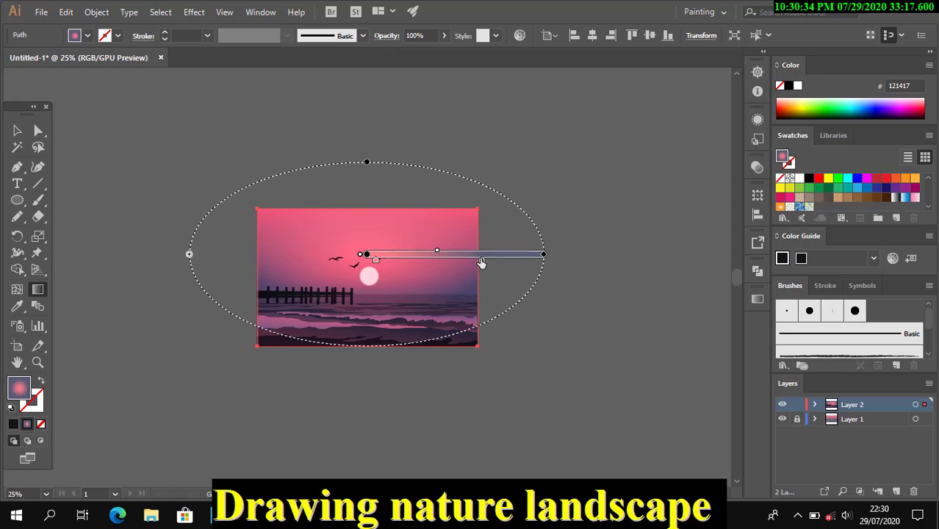
mouse_move(455, 266)
left_mouse_down()
mouse_move(448, 231)
mouse_move(402, 278)
mouse_move(404, 266)
left_mouse_up()
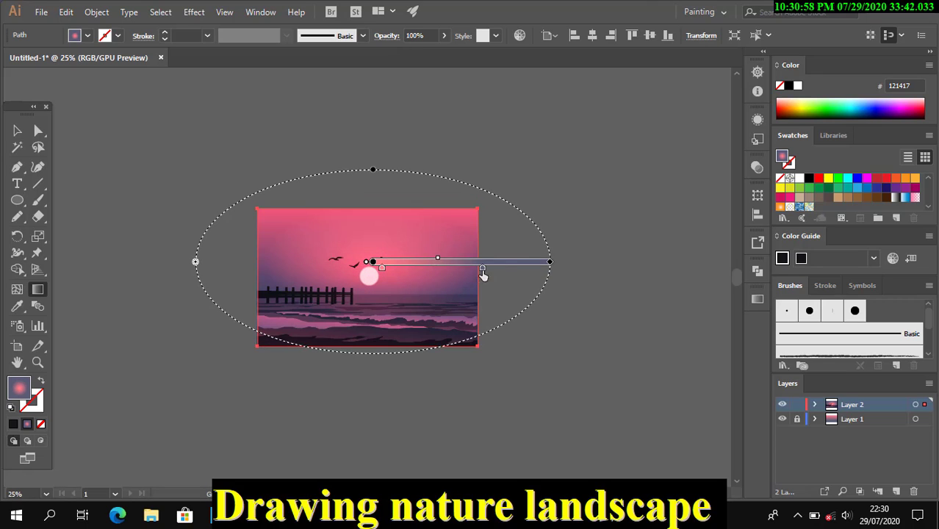
left_click_drag(550, 262, 584, 265)
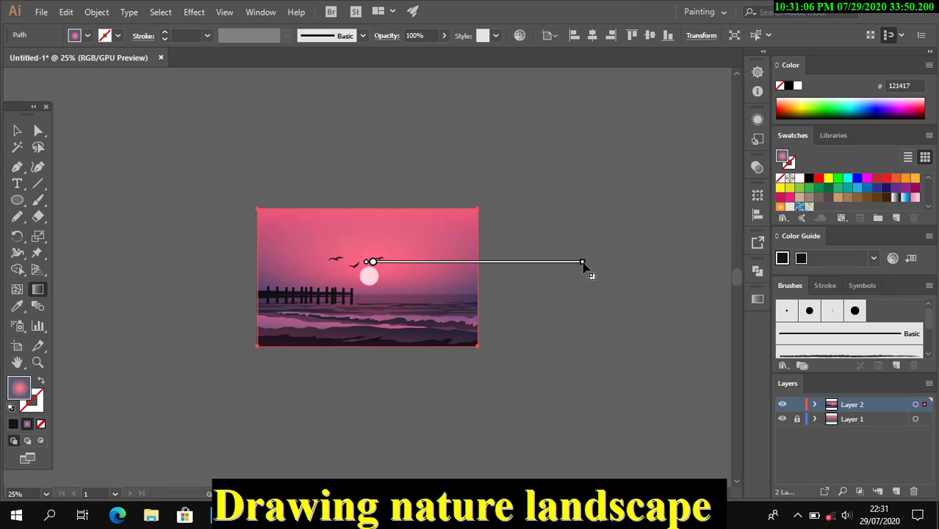
left_click_drag(523, 272, 514, 247)
key("v")
key("ctrl+shift+a")
key("z")
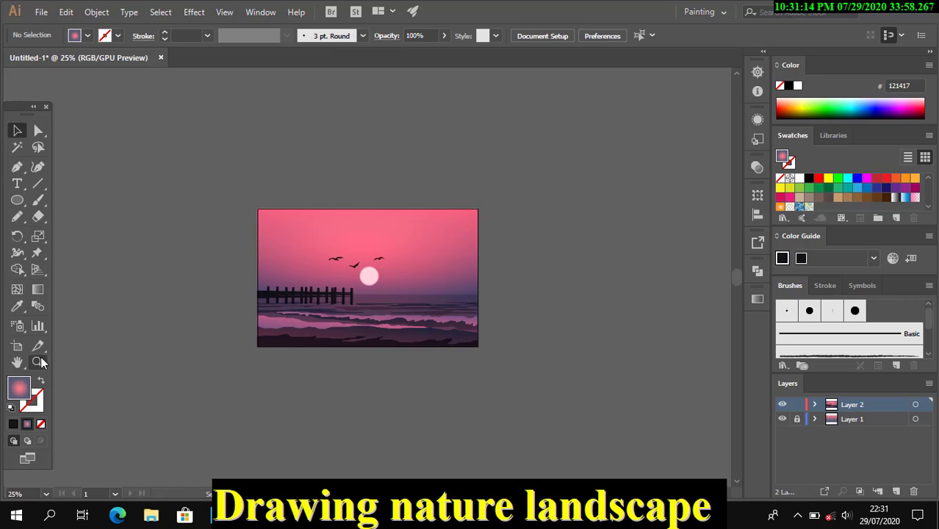
left_click(706, 376)
Recolour the glow rectangle via Recolor Artwork, dragging the wheel marker to a warm coral-red pink.
key("v")
key("ctrl+a")
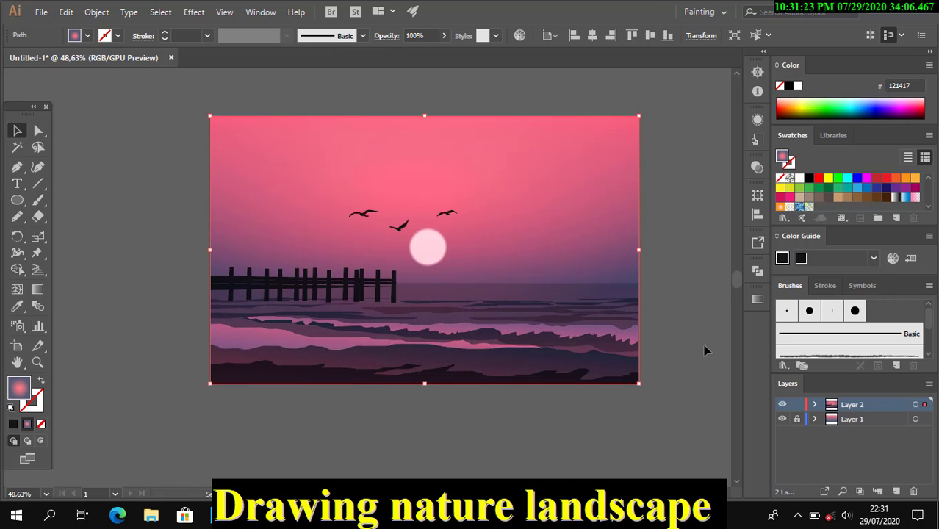
left_click(519, 36)
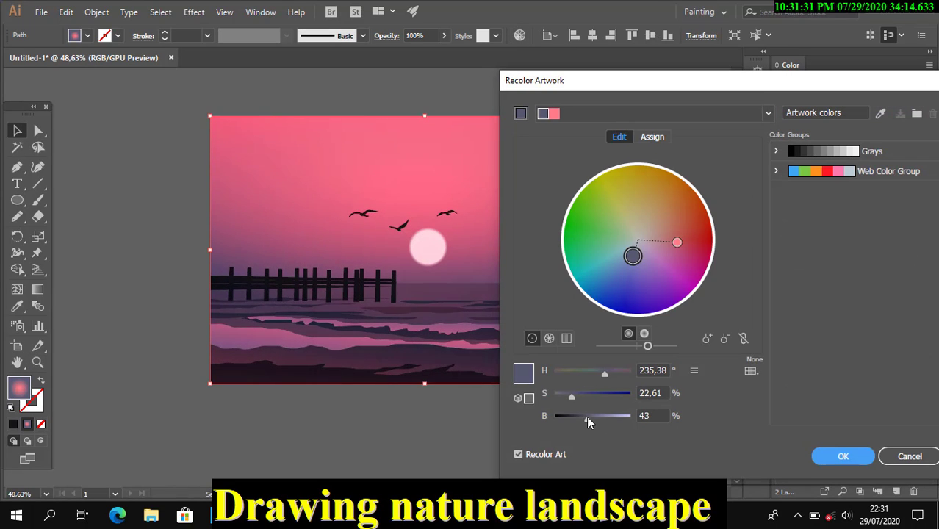
left_click_drag(586, 416, 576, 421)
left_click_drag(676, 242, 656, 240)
left_click_drag(573, 80, 636, 94)
mouse_move(719, 253)
left_mouse_down()
mouse_move(708, 231)
mouse_move(726, 235)
mouse_move(720, 253)
mouse_move(731, 258)
mouse_move(722, 234)
left_mouse_up()
mouse_move(662, 94)
left_mouse_down()
mouse_move(874, 97)
mouse_move(670, 81)
left_mouse_up()
left_click_drag(729, 222, 740, 213)
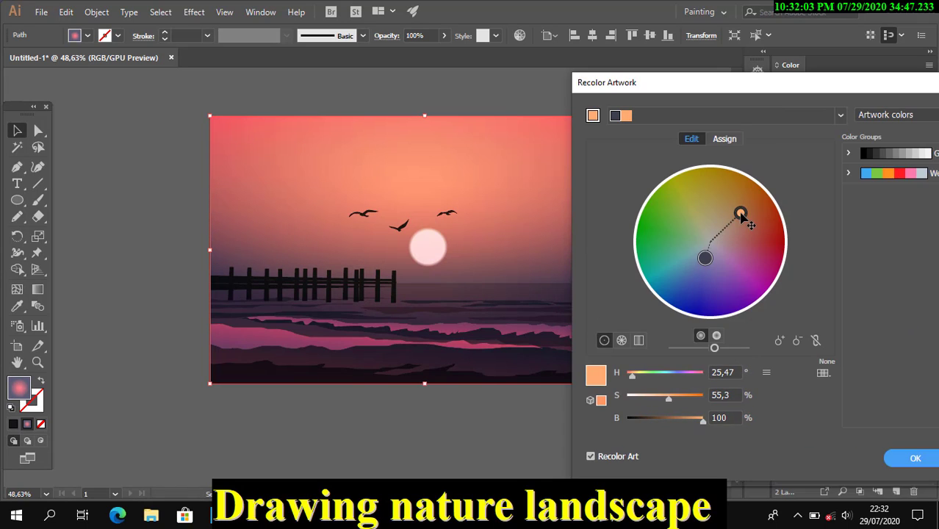
left_click_drag(685, 93, 792, 103)
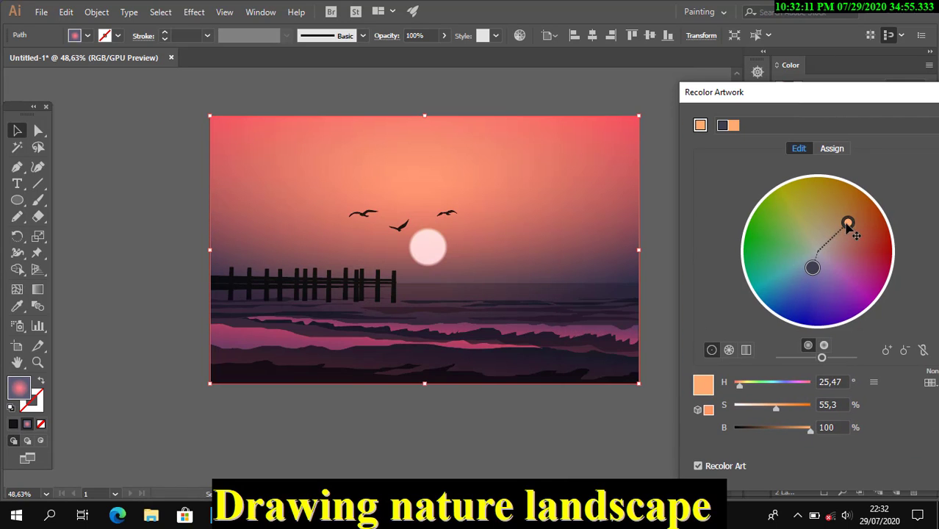
left_click_drag(855, 234, 864, 245)
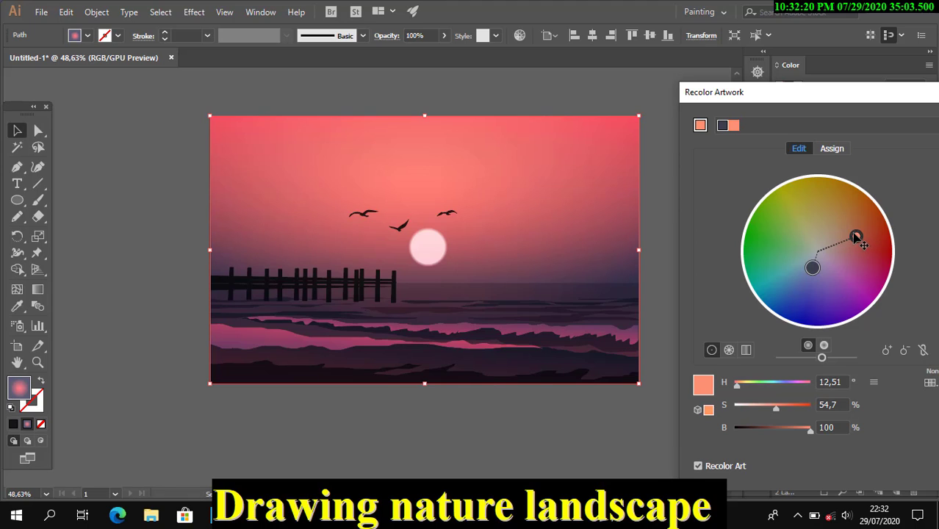
mouse_move(856, 241)
left_mouse_down()
mouse_move(862, 261)
mouse_move(855, 253)
left_mouse_up()
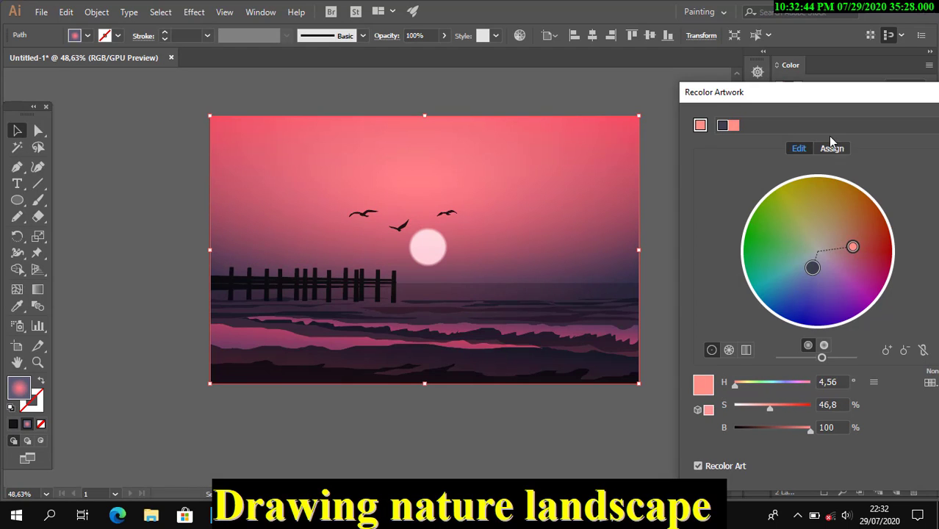
key("Return")
Select the waves group in Layer 2 and recolour it redder with a paler pink sun.
left_click(675, 382)
scroll(676, 383, "down", 1)
left_click(815, 405)
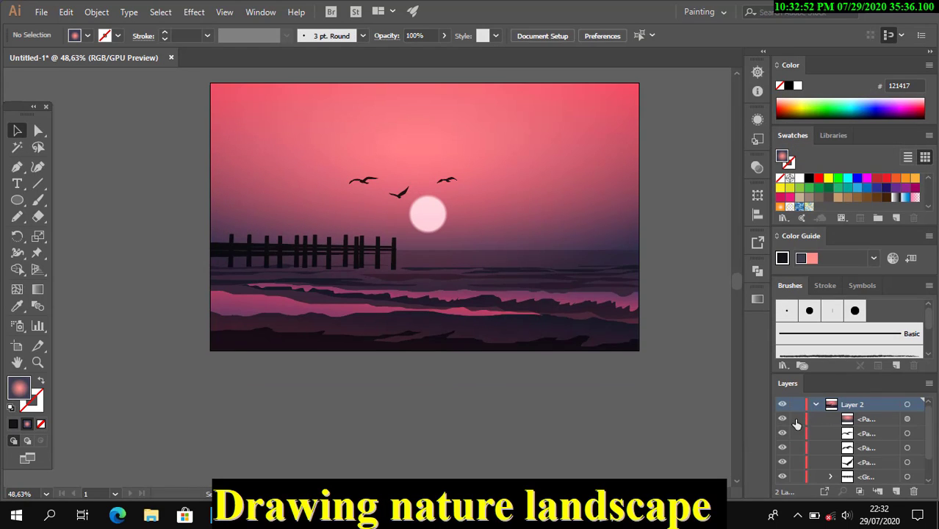
scroll(812, 458, "down", 2)
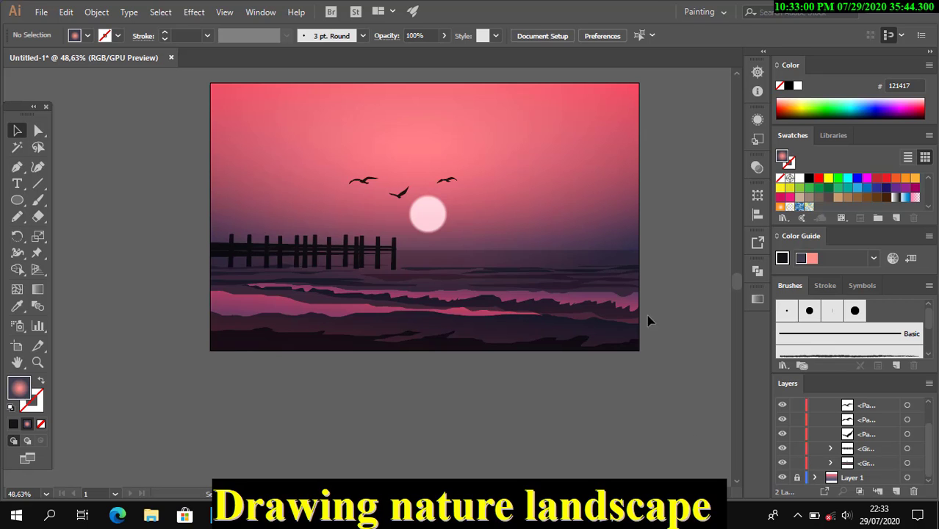
left_click(624, 308)
left_click(519, 35)
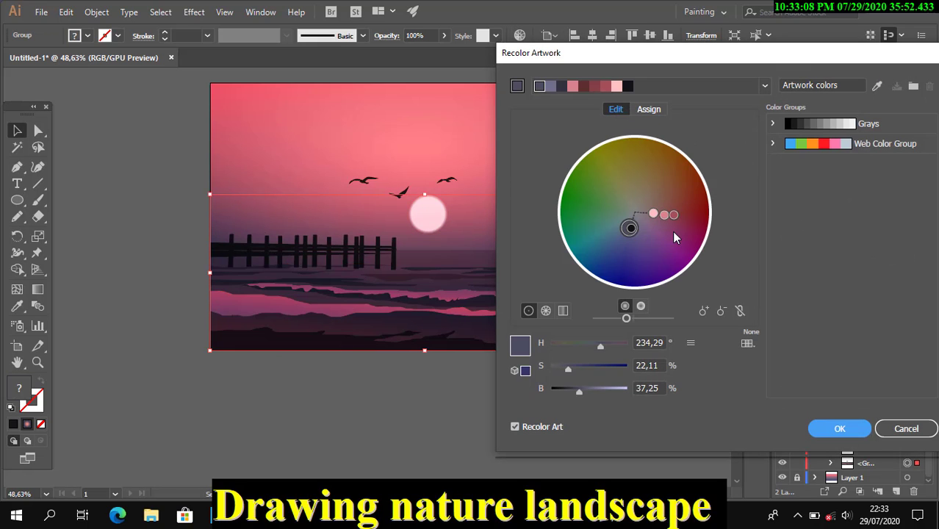
left_click_drag(675, 223, 663, 203)
left_click_drag(661, 53, 748, 72)
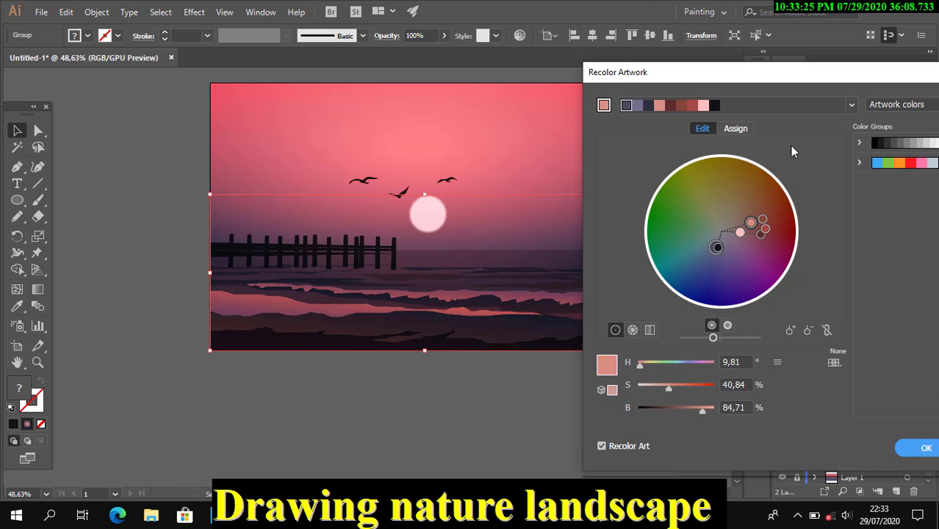
mouse_move(742, 234)
left_mouse_down()
mouse_move(739, 247)
mouse_move(758, 228)
mouse_move(734, 232)
mouse_move(744, 219)
mouse_move(748, 249)
mouse_move(751, 215)
mouse_move(745, 220)
left_mouse_up()
mouse_move(704, 78)
left_mouse_down()
mouse_move(768, 88)
mouse_move(678, 83)
left_mouse_up()
left_click(906, 451)
Recolour the waves again, deepening saturation and darkening all wave colours together.
scroll(712, 314, "down", 1)
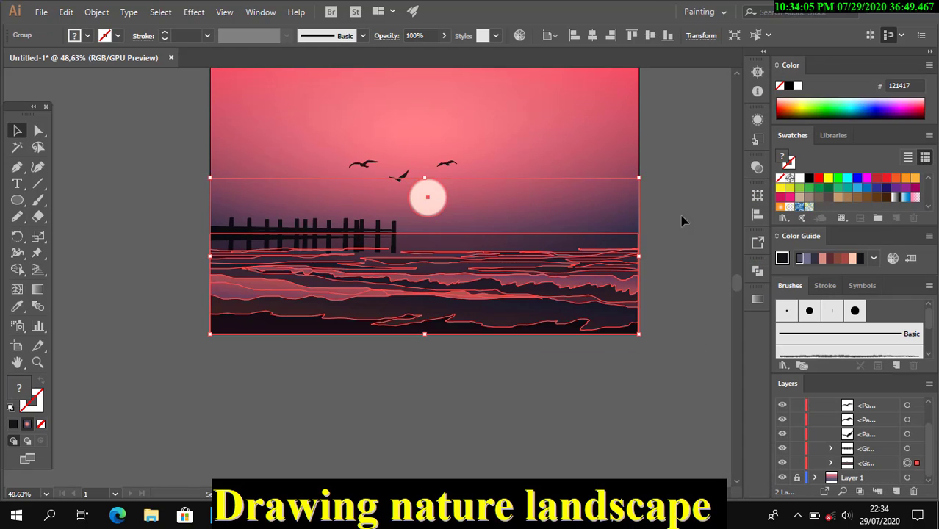
left_click(519, 35)
left_click(677, 138)
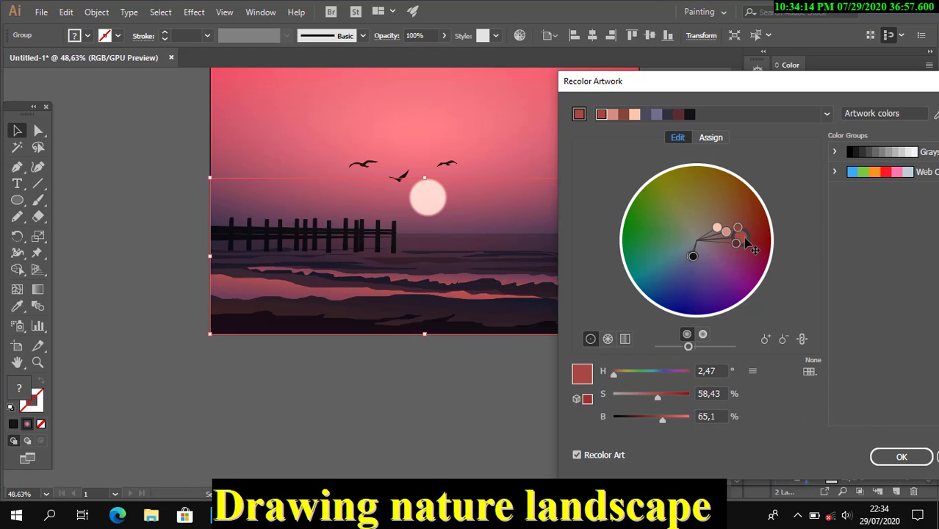
left_click_drag(755, 250, 746, 243)
left_click_drag(732, 86, 735, 82)
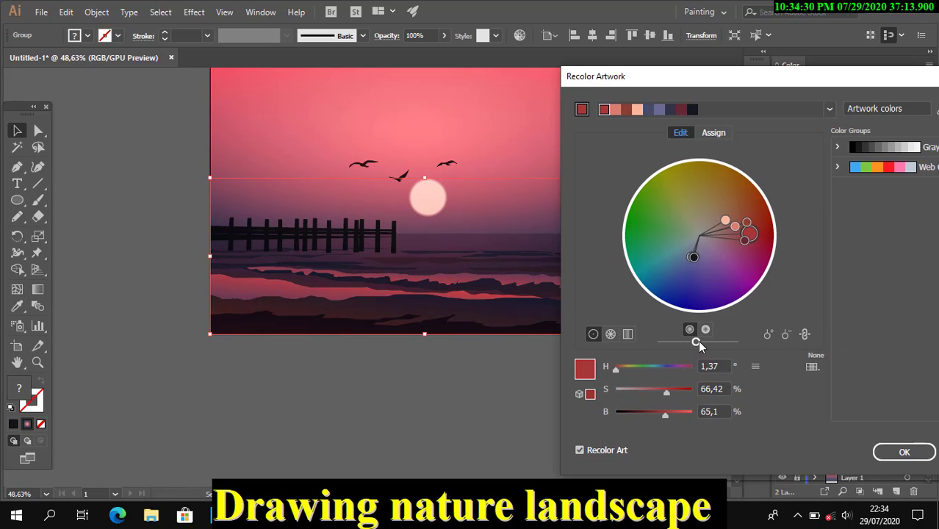
mouse_move(698, 345)
left_mouse_down()
mouse_move(713, 339)
mouse_move(693, 345)
left_mouse_up()
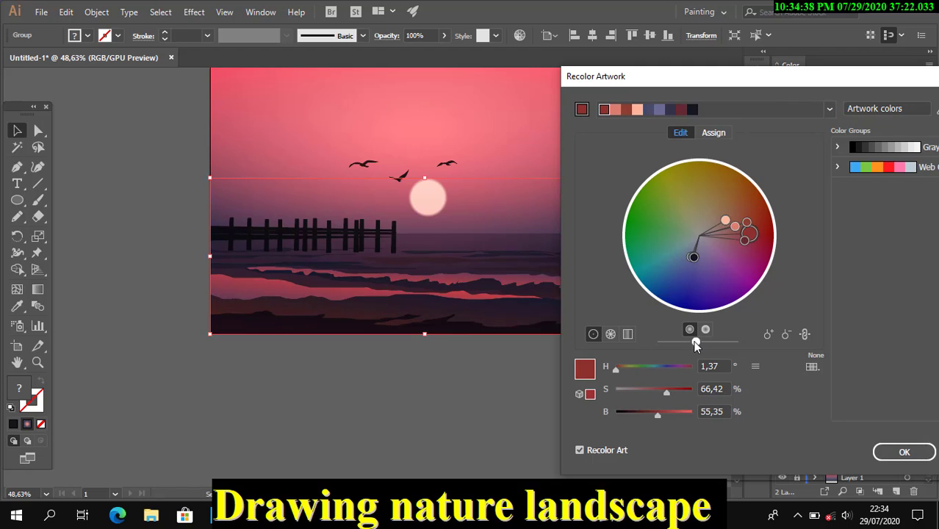
key("Return")
left_click(699, 355)
scroll(698, 355, "up", 1)
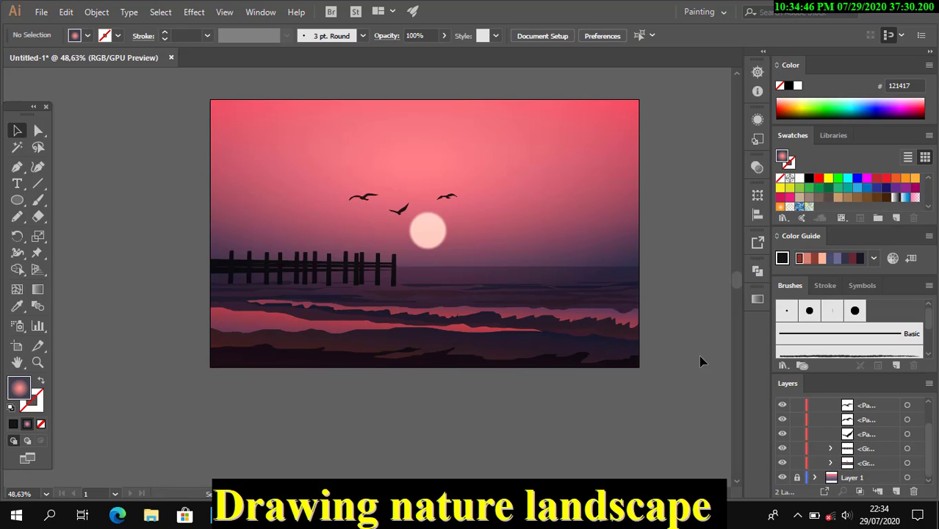
Set the Layer 2 glow overlay rectangle to 65% opacity in the Transparency panel.
scroll(855, 429, "up", 3)
left_click(907, 418)
left_click(757, 167)
left_click(723, 182)
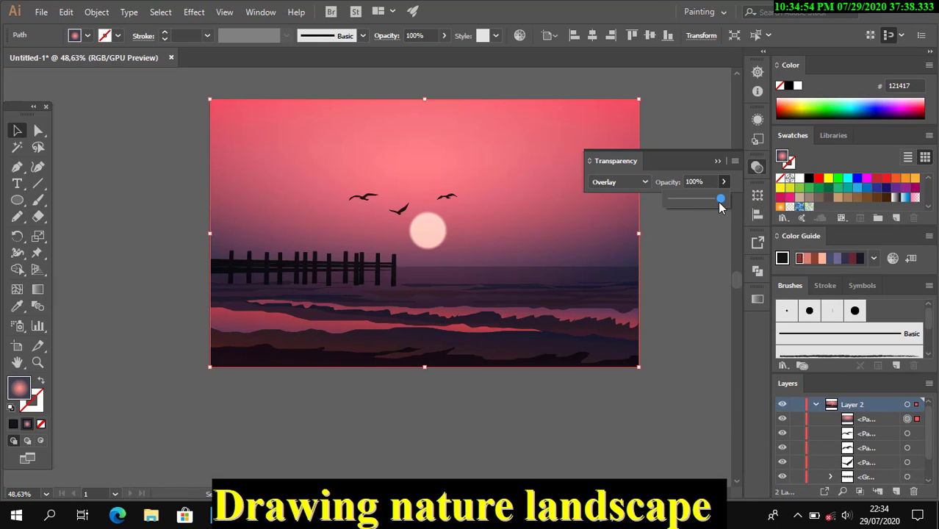
mouse_move(720, 205)
left_mouse_down()
mouse_move(681, 202)
mouse_move(703, 203)
left_mouse_up()
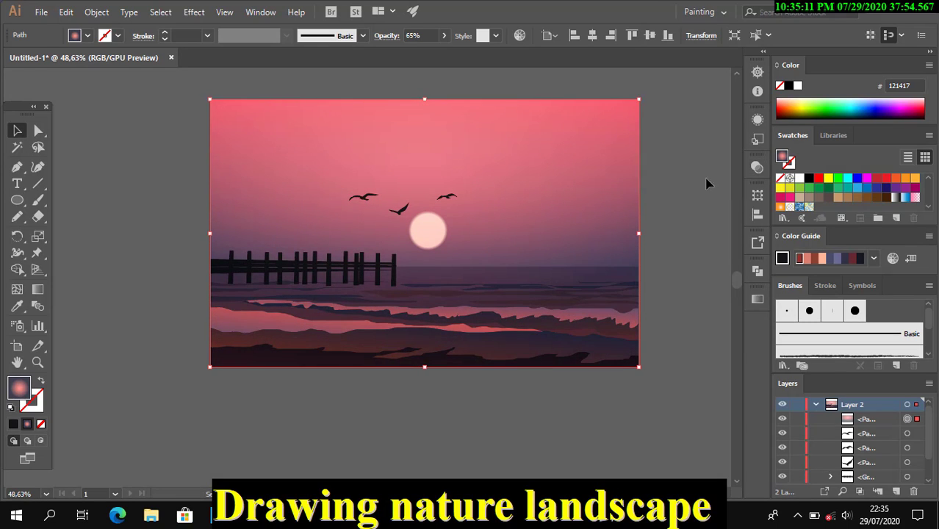
left_click(698, 253)
scroll(698, 253, "down", 1)
scroll(698, 255, "up", 1)
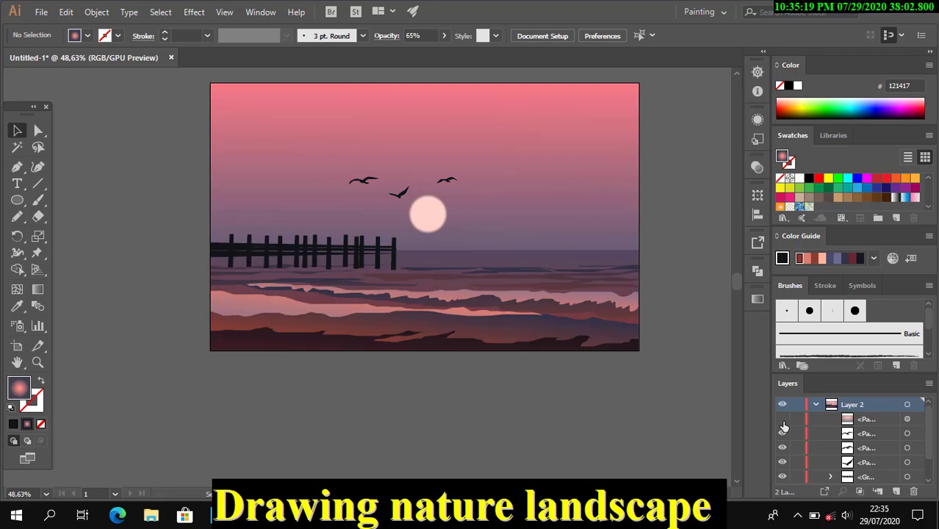
scroll(679, 414, "up", 1)
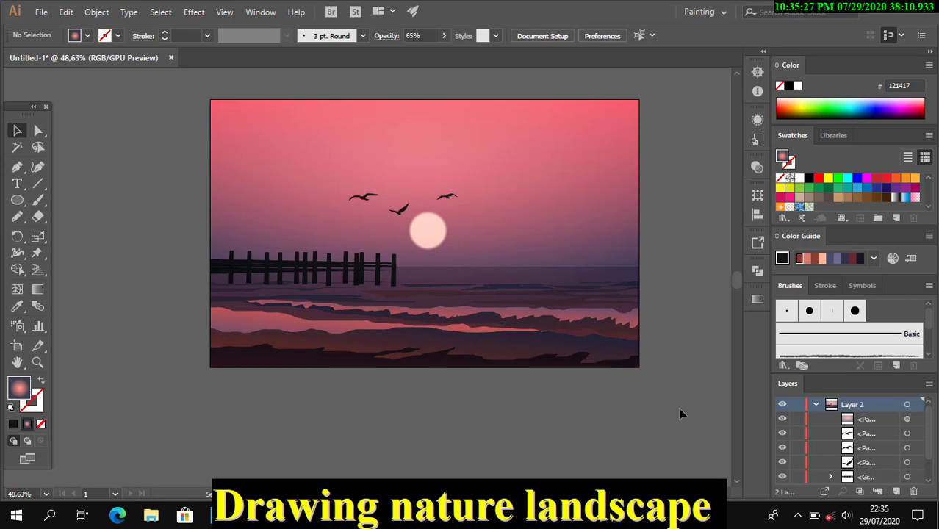
Recolor the first selected shape, darkening its dark blue to 20% brightness.
key("a")
left_click(606, 350)
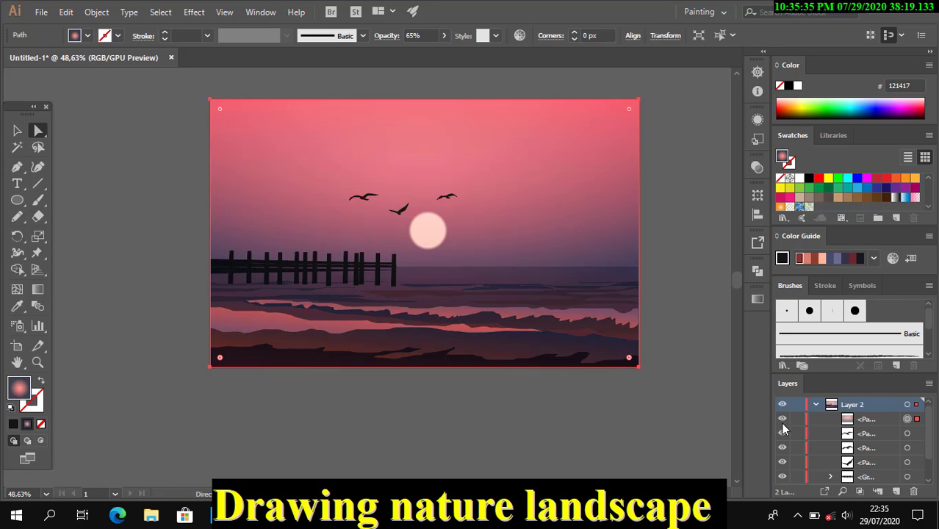
left_click(676, 218)
left_click(630, 414)
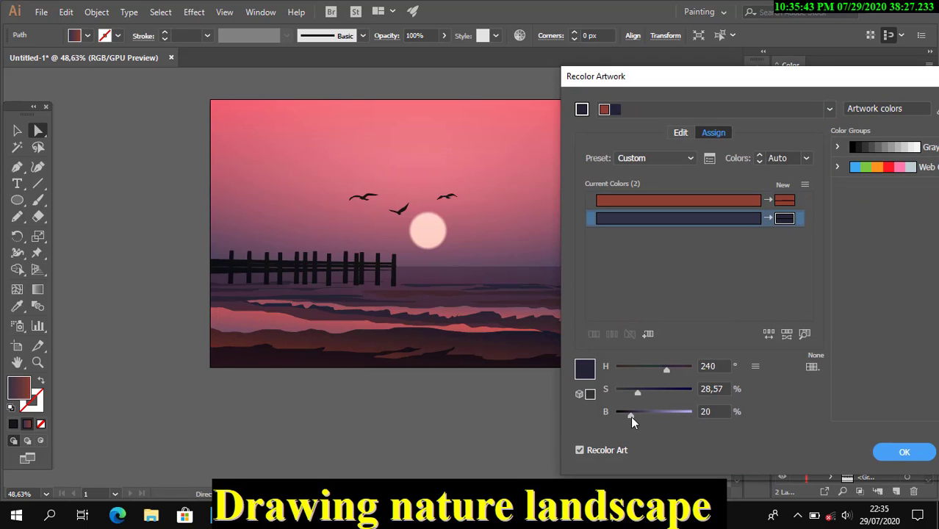
left_click(904, 452)
left_click(701, 422)
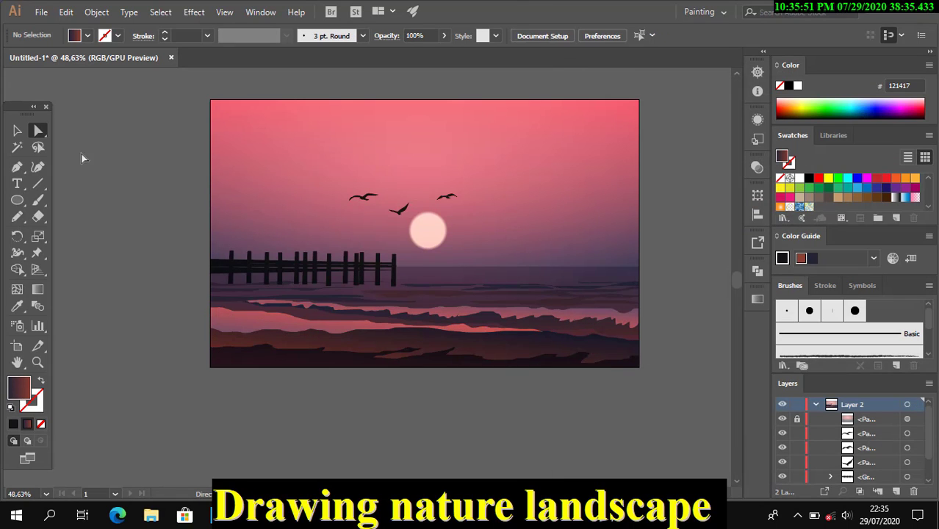
Darken the lower pink wave shape's colour with Recolor Artwork.
key("v")
left_click(38, 130)
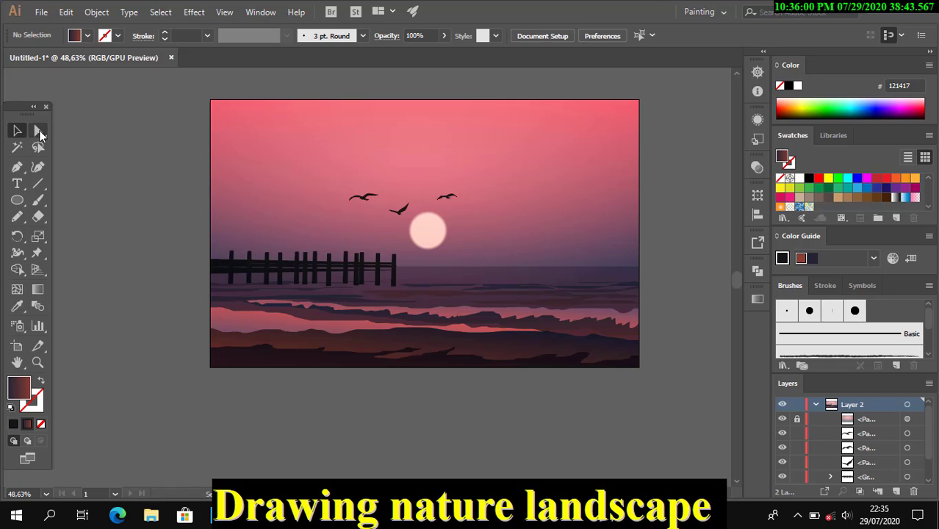
left_click(266, 329)
left_click(519, 35)
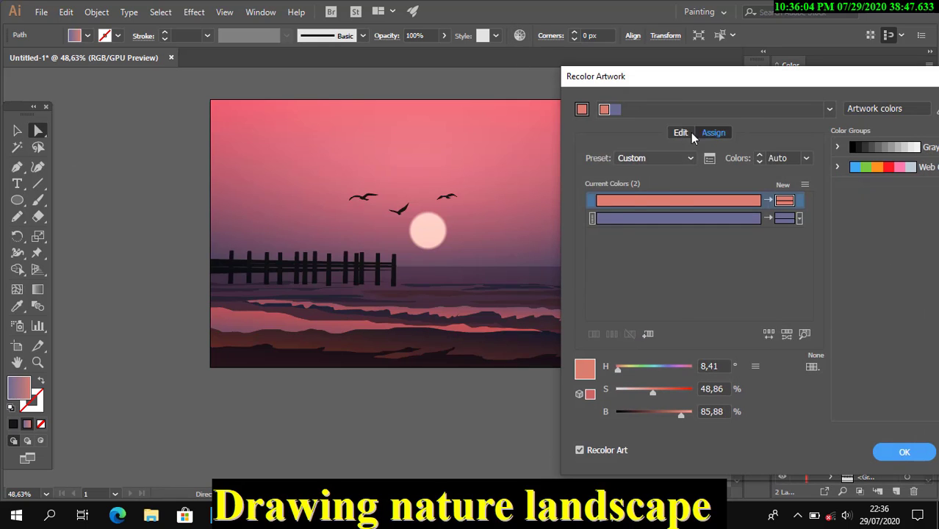
left_click_drag(697, 412, 665, 414)
key("Return")
left_click(684, 423)
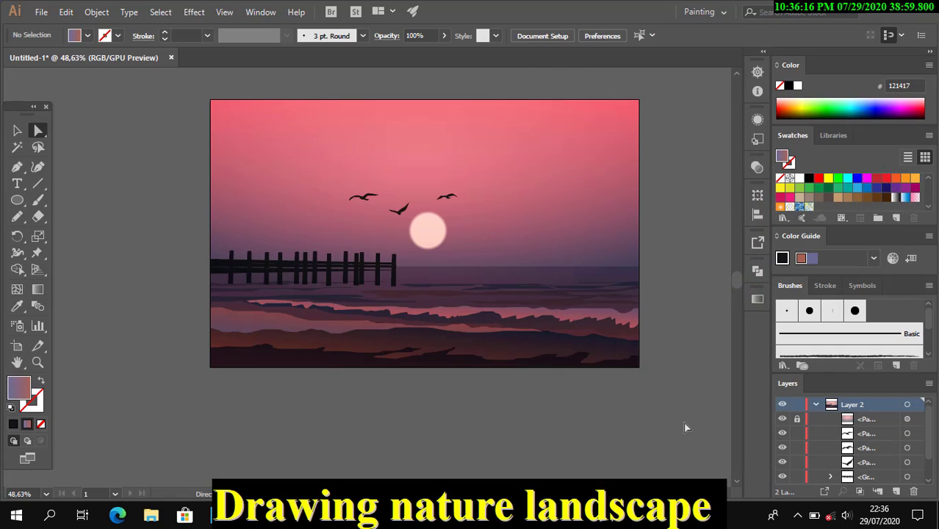
Darken the wave path along the lower water to brightness 65.
left_click_drag(638, 317, 694, 331)
key("v")
left_click(361, 80)
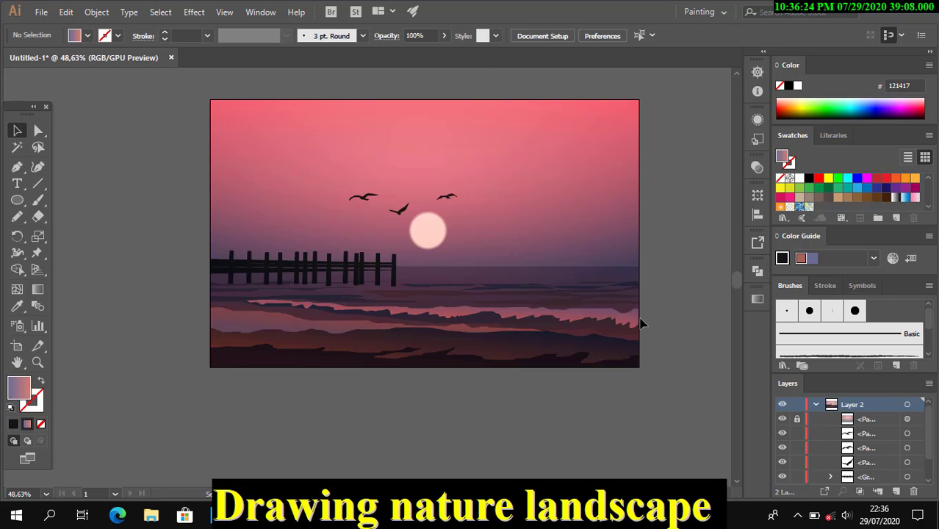
key("a")
left_click(633, 319)
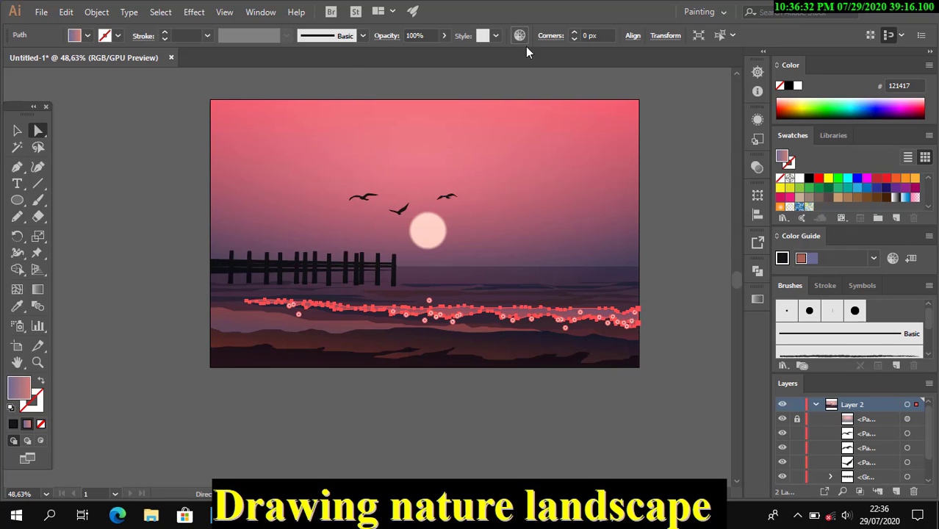
left_click_drag(681, 413, 666, 416)
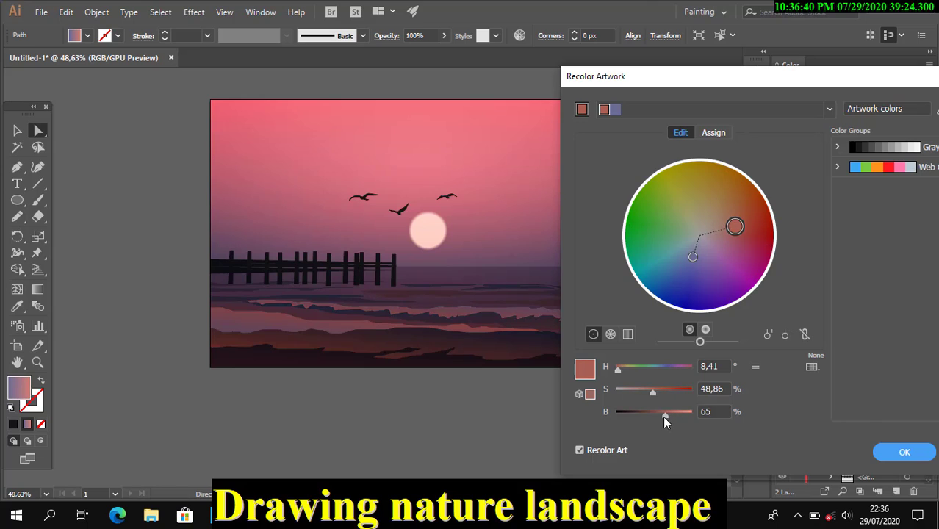
key("Return")
left_click(699, 424)
key("v")
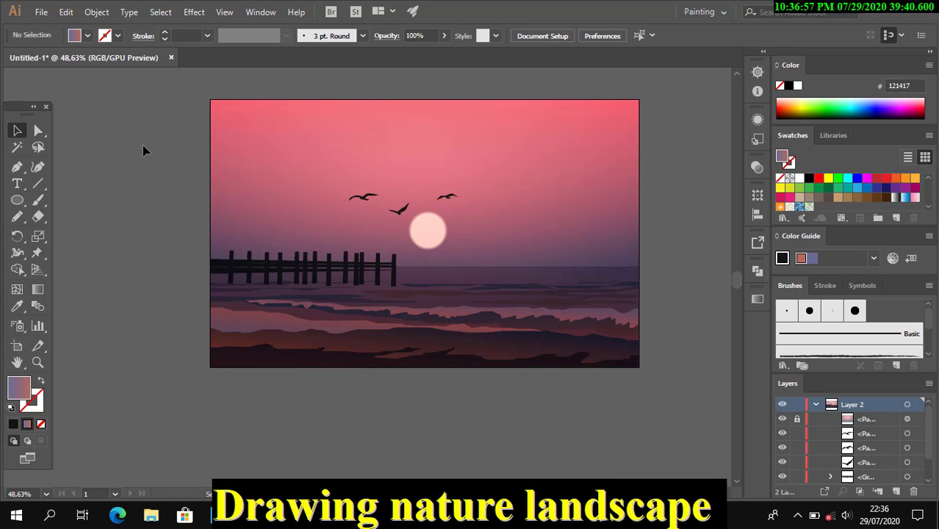
left_click(815, 404)
Select all the artwork and check its transform values without making changes.
key("ctrl+a")
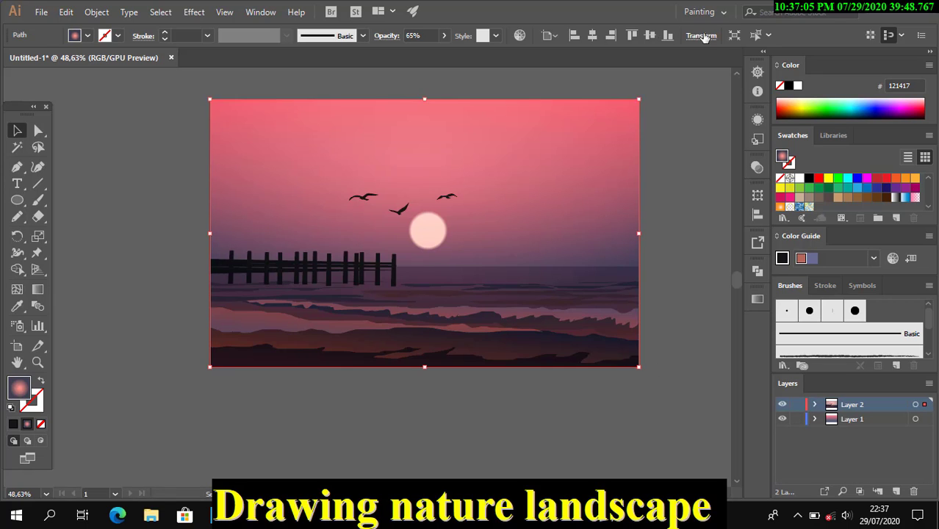
left_click(666, 121)
left_click(160, 12)
left_click(167, 28)
left_click(567, 35)
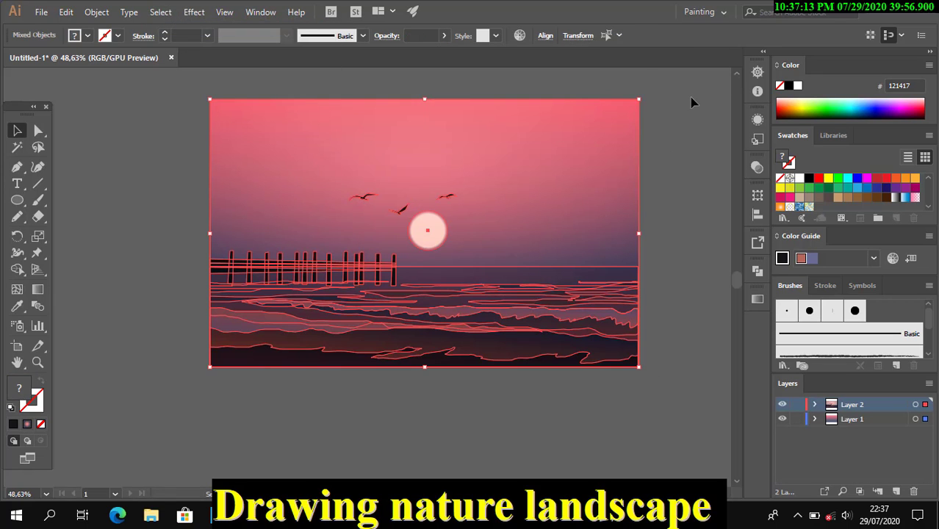
left_click(96, 12)
left_click(103, 145)
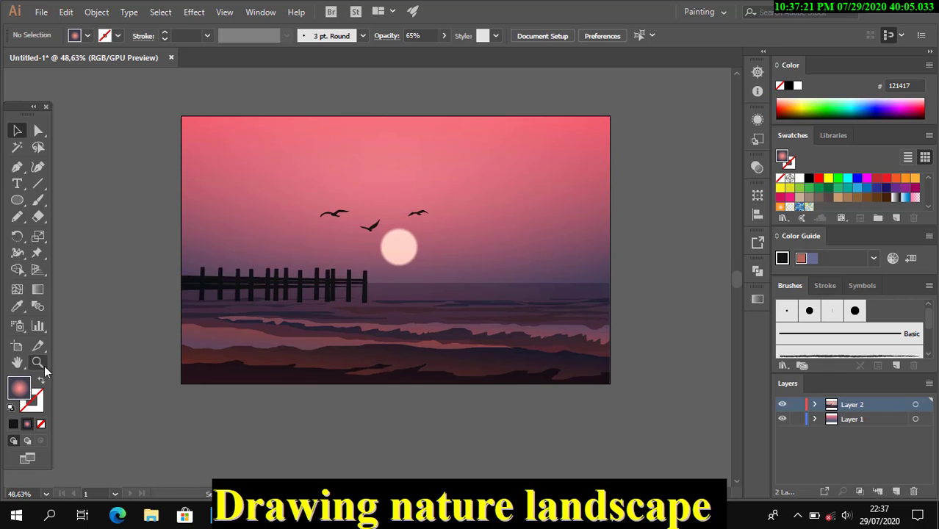
scroll(398, 381, "up", 1)
Select all dark water shapes sharing one fill and darken them with Recolor Artwork.
left_click(39, 131)
left_click(814, 404)
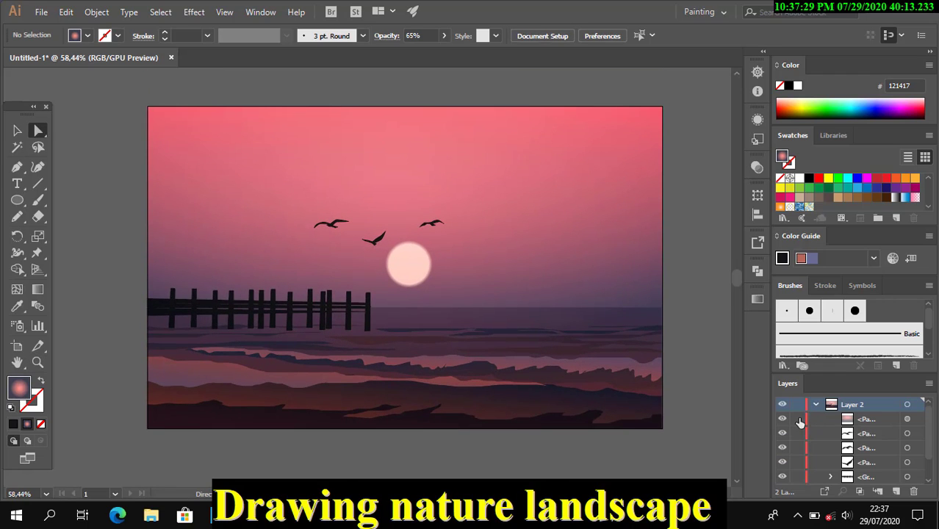
left_click(160, 12)
left_click(369, 203)
key("v")
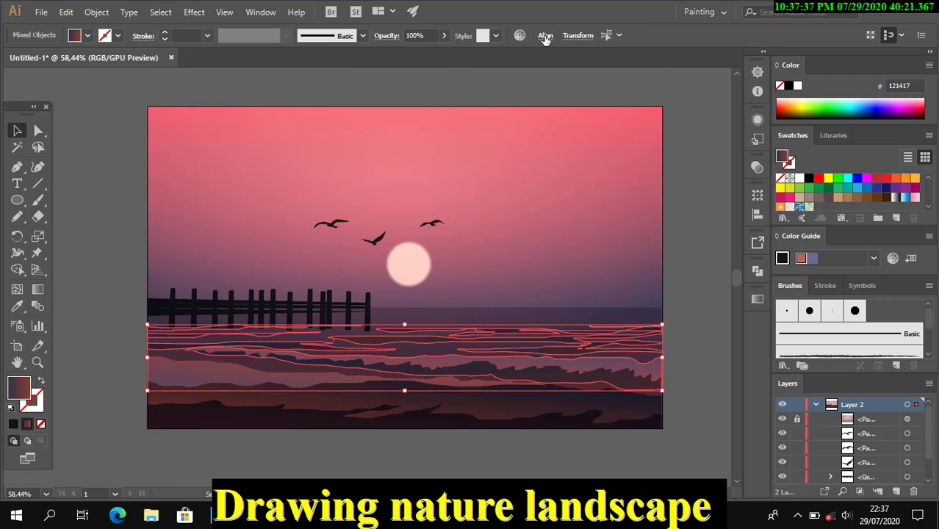
left_click(519, 36)
left_click(680, 132)
left_click_drag(679, 342, 672, 343)
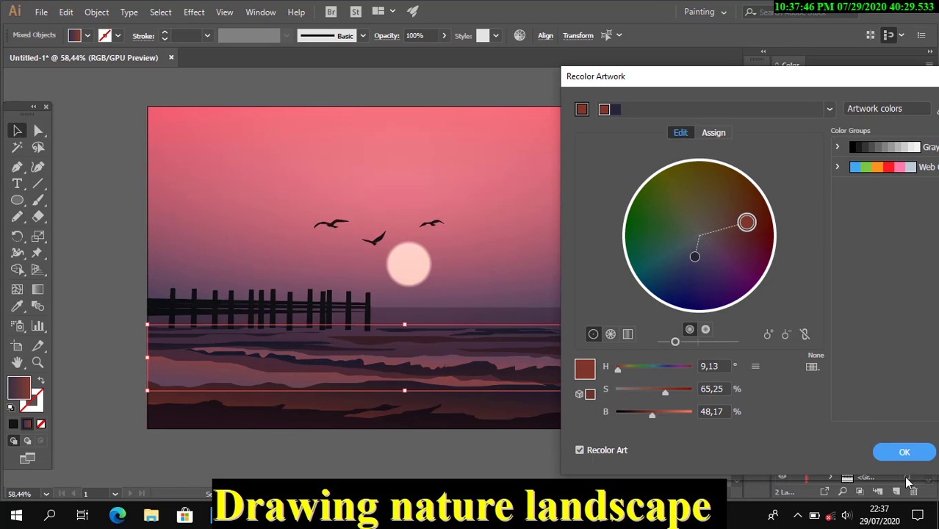
key("Return")
left_click(718, 352)
Box-select the wave shapes across the water, then deselect them.
scroll(713, 350, "down", 1)
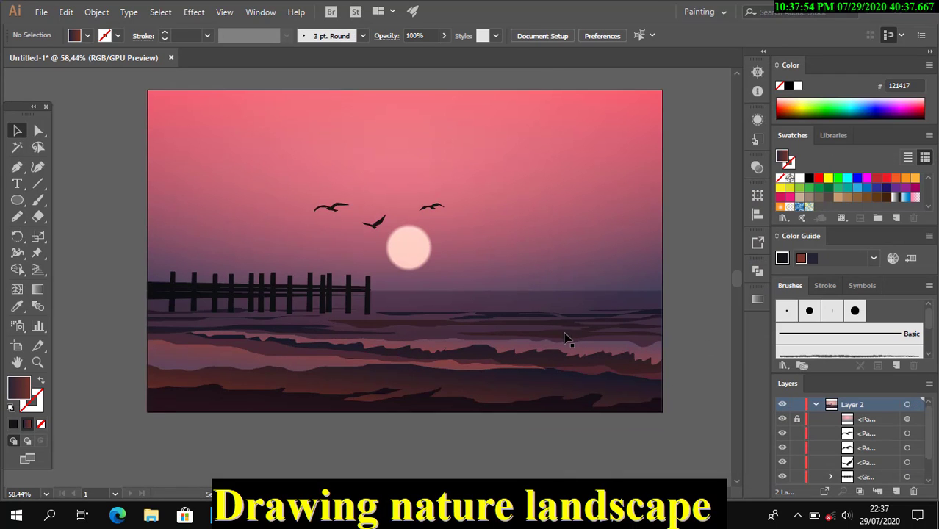
left_click(17, 130)
left_click(514, 326)
left_click_drag(509, 368, 592, 441)
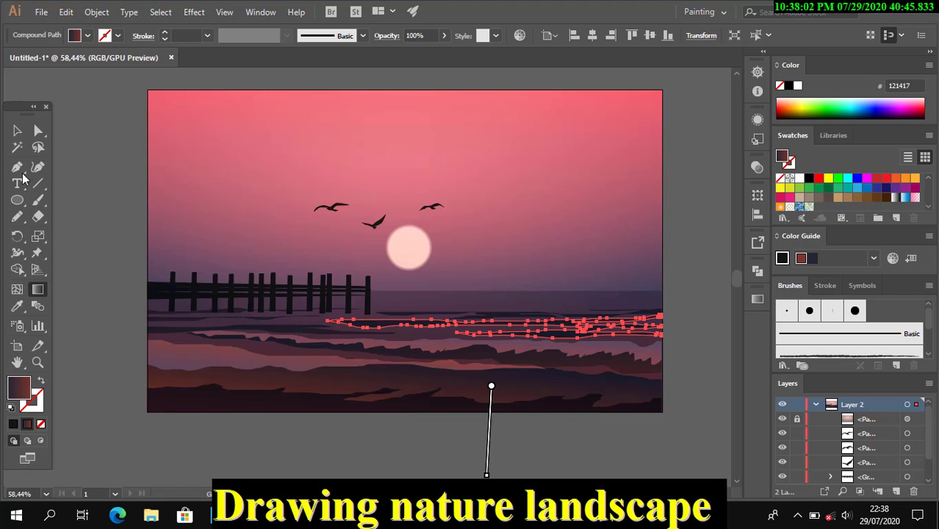
left_click(622, 430)
scroll(623, 430, "down", 1)
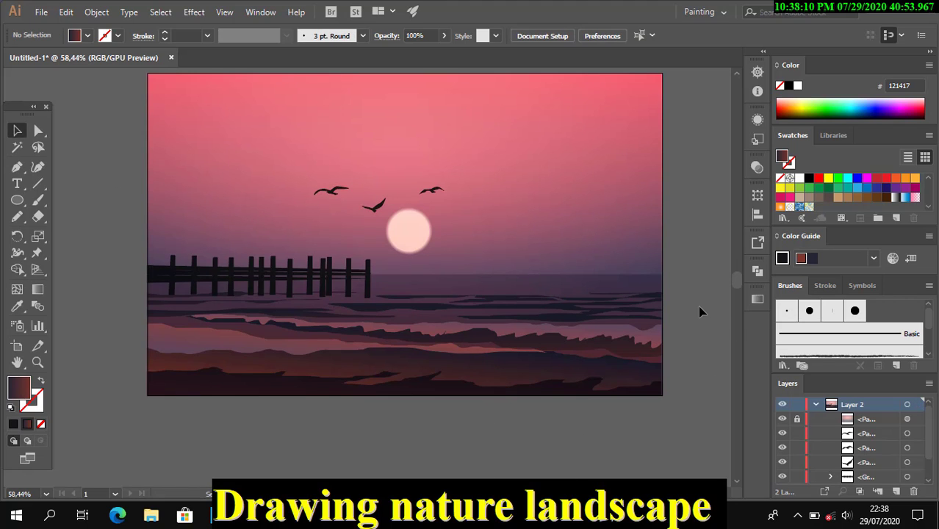
scroll(699, 311, "down", 1)
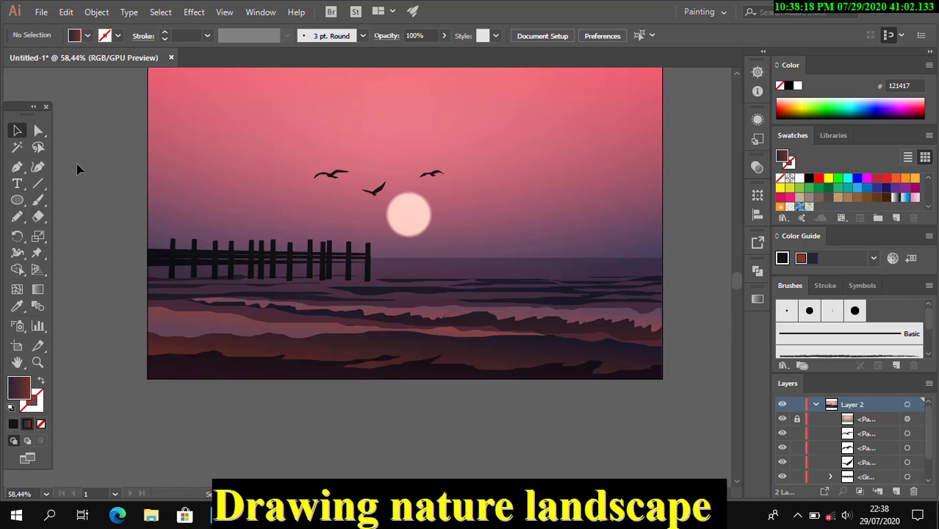
Recolor the bottom water shape to a deeper red-brown tone.
key("a")
left_click(263, 354)
left_click(519, 35)
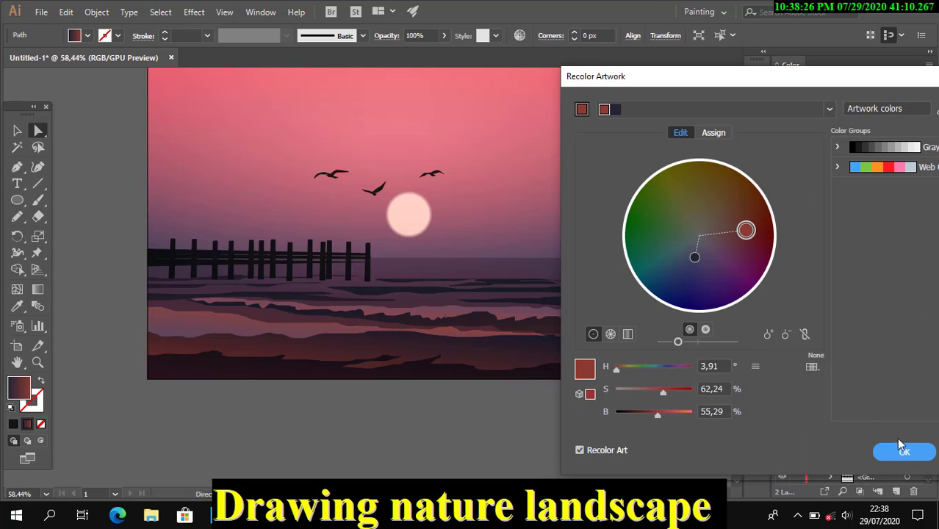
left_click(904, 452)
left_click(101, 198)
key("v")
scroll(100, 199, "up", 1)
scroll(94, 201, "up", 1)
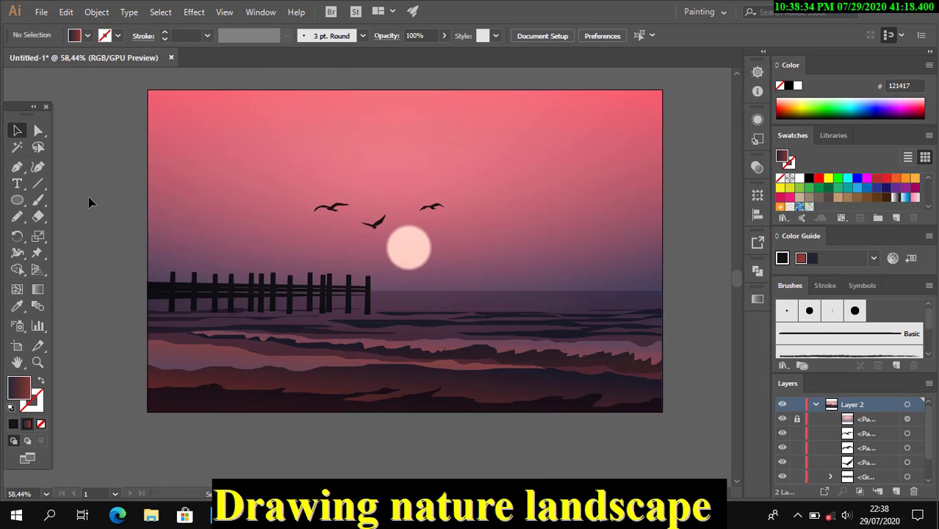
Collapse Layer 2 and select all the artwork.
left_click(815, 404)
key("ctrl+a")
left_click(96, 11)
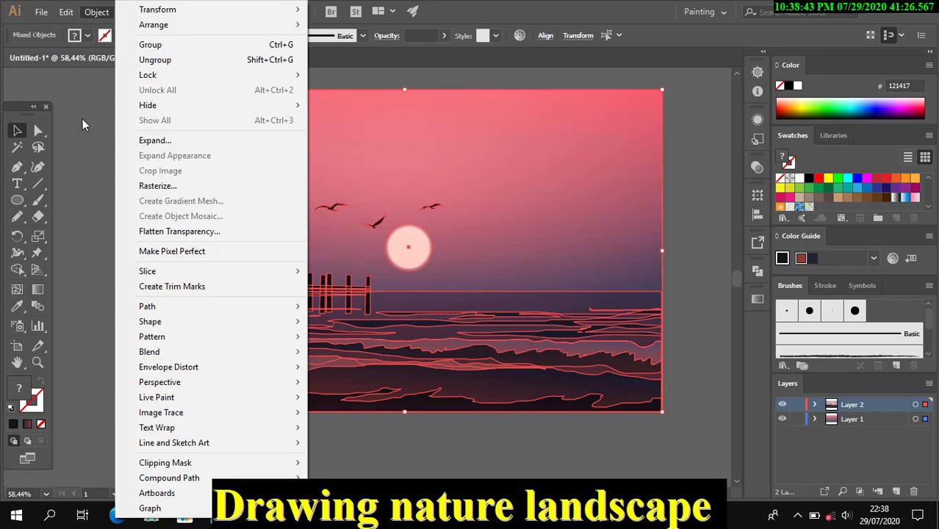
left_click(518, 497)
Save the document as 'sunset in the sea.eps' in Illustrator CS6 EPS format.
left_click(41, 11)
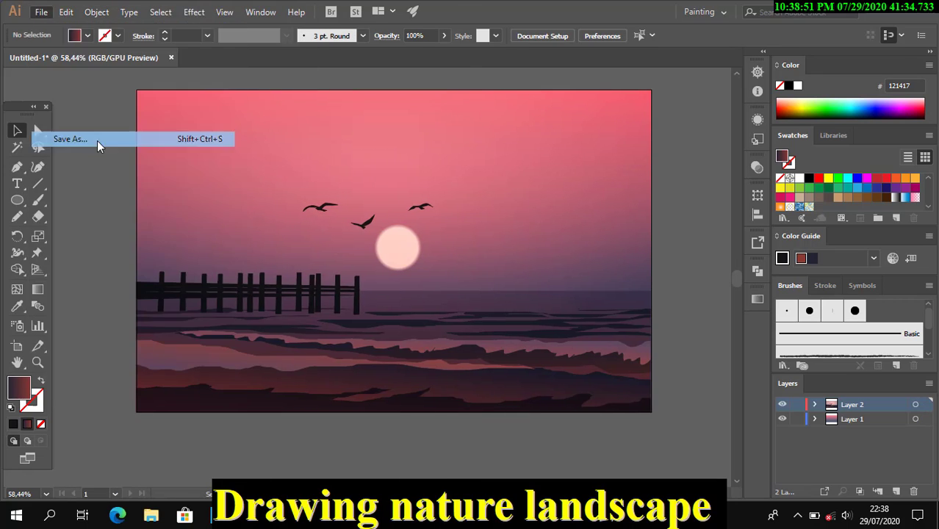
left_click(94, 140)
left_click(148, 261)
key("BackSpace")
key("BackSpace")
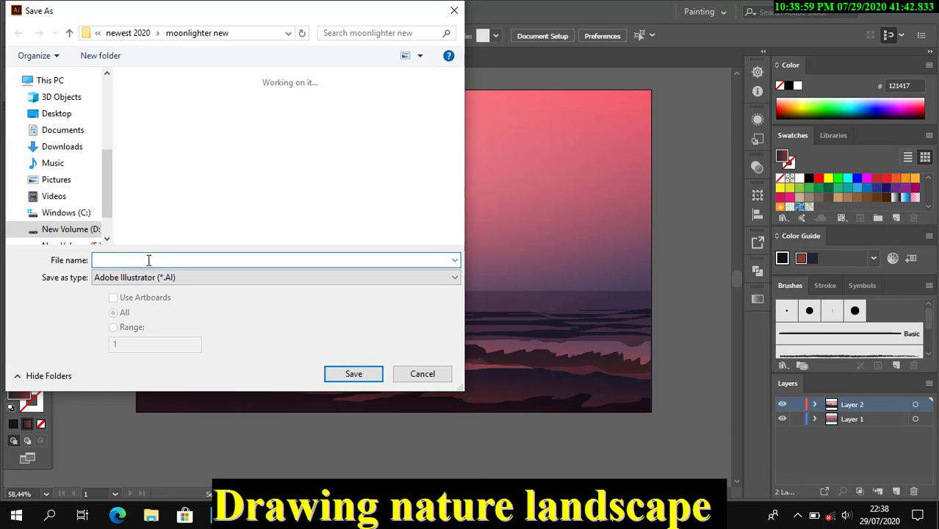
type("sunset ")
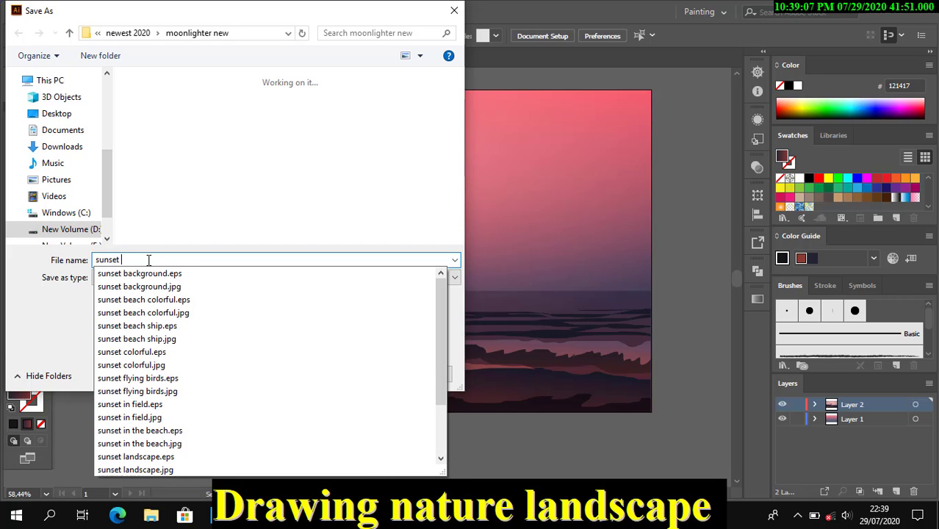
type("in the sea")
left_click(176, 277)
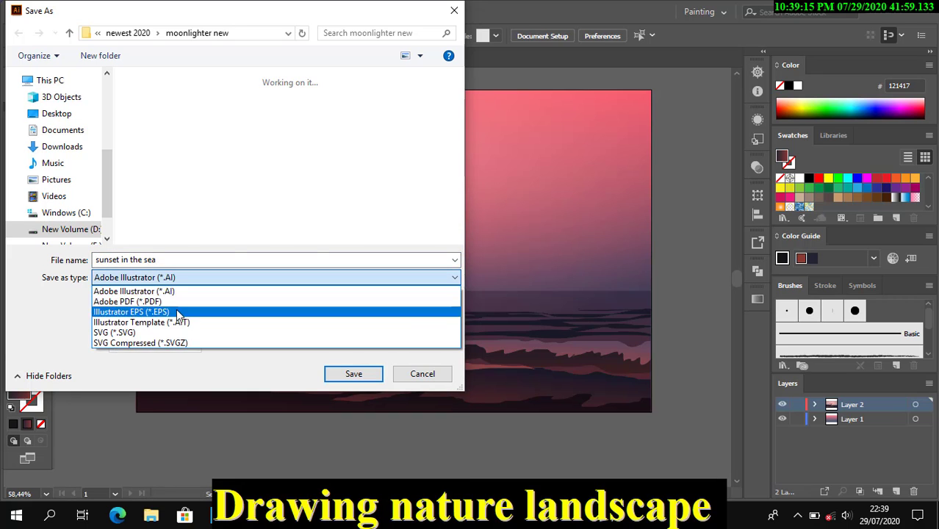
left_click(176, 309)
left_click(353, 374)
left_click(534, 68)
left_click(486, 116)
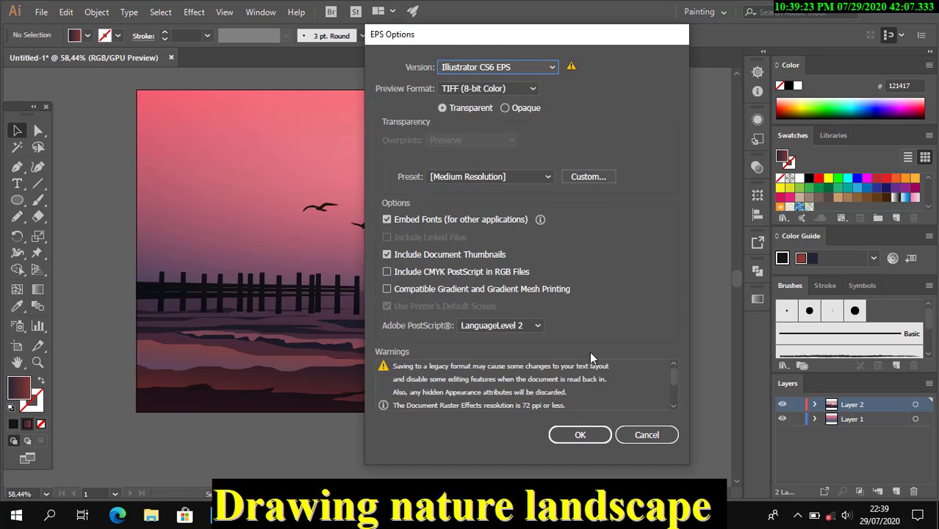
left_click(580, 447)
left_click(537, 279)
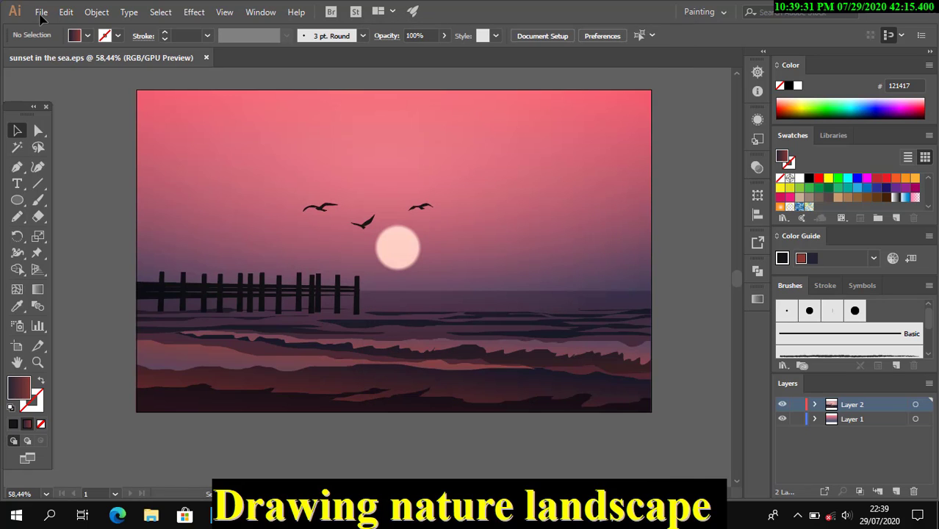
Export the artwork as a JPEG, accepting the default JPEG options.
left_click(42, 12)
left_click(261, 269)
left_click(221, 276)
left_click(286, 309)
left_click(353, 374)
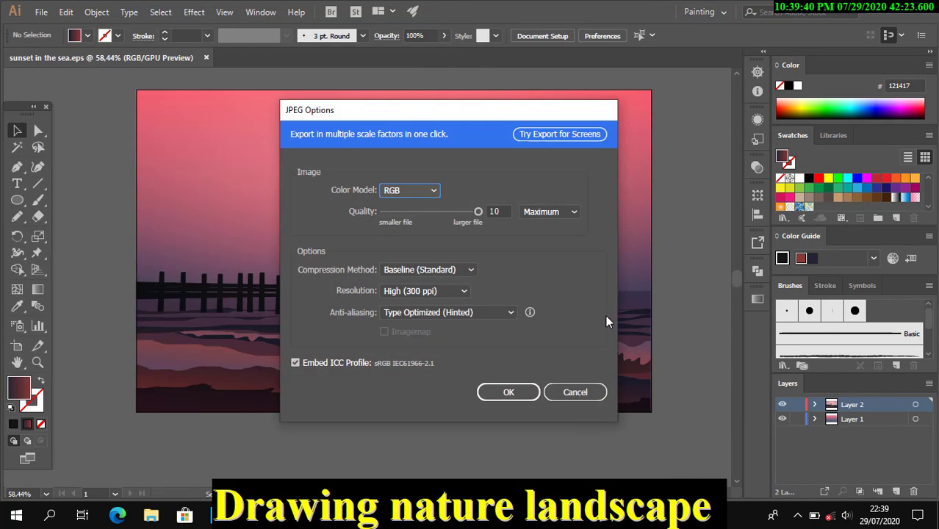
left_click(489, 390)
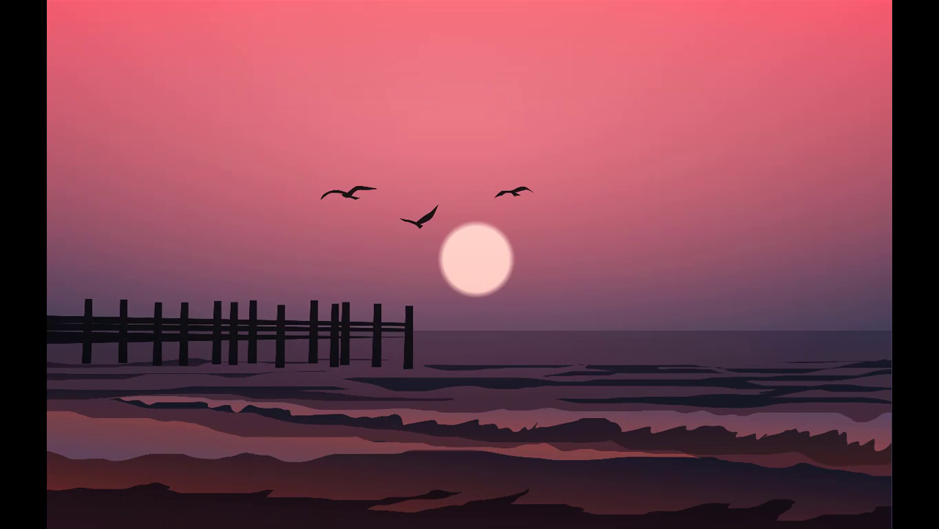